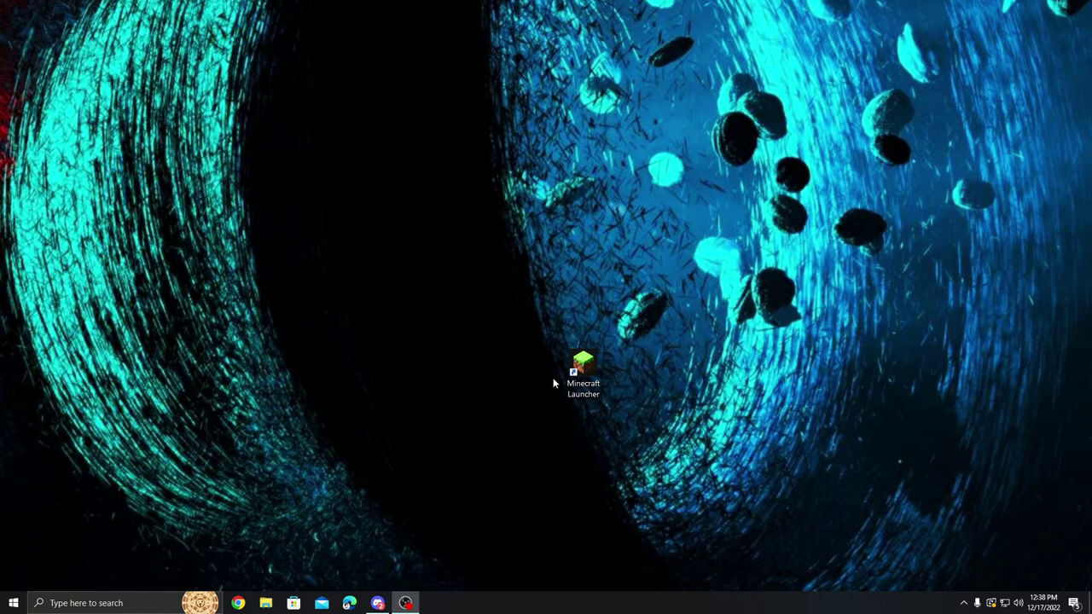
Step: Open Chrome, search the web for optifine 1.19.2 and open the OptiFine Downloads page
left_click(238, 603)
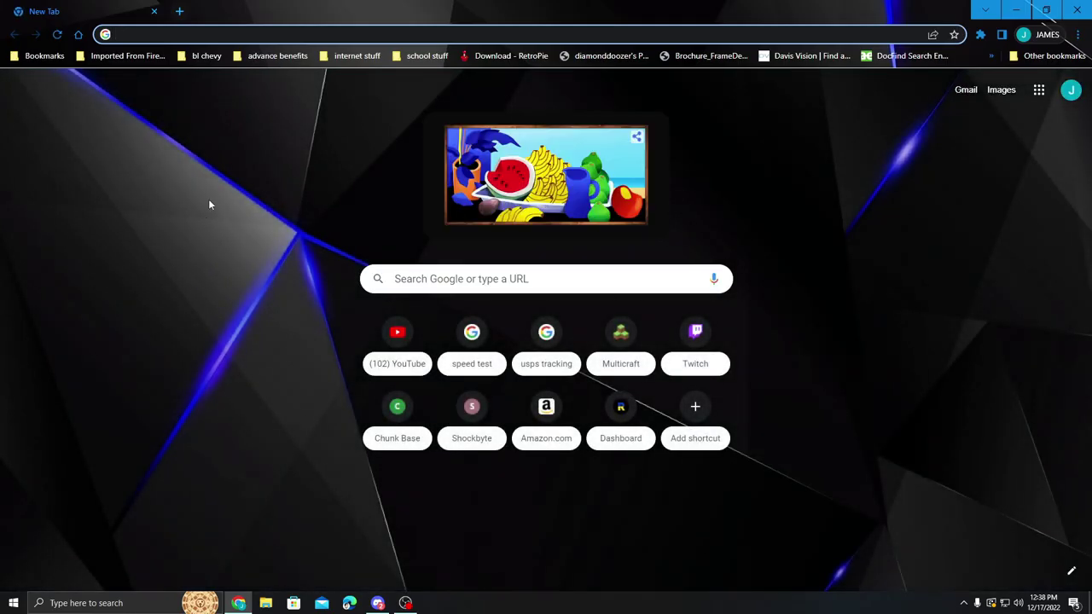
left_click(222, 34)
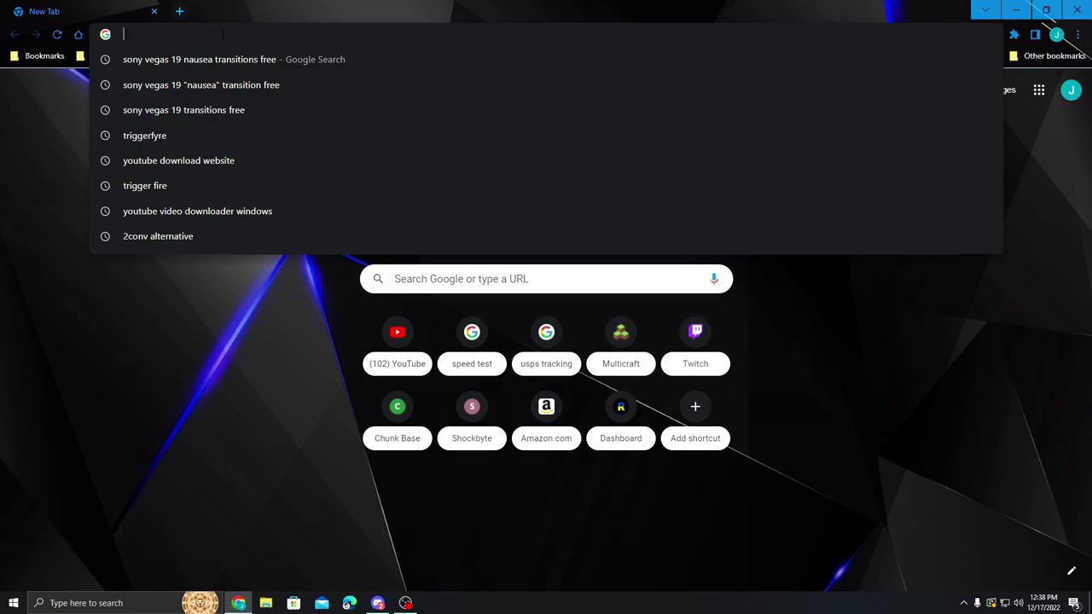
type("optifine")
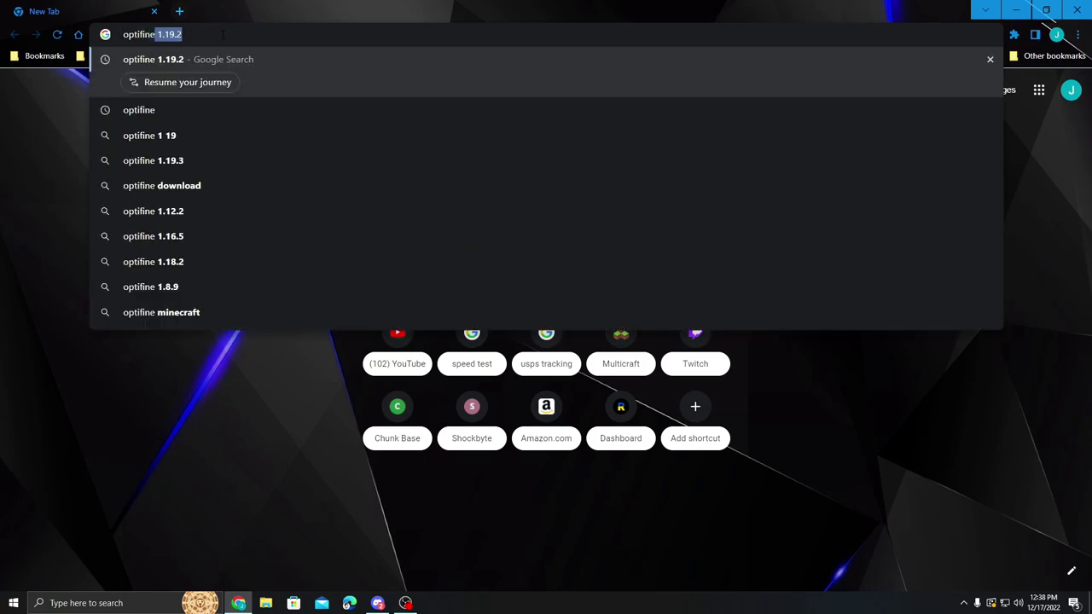
key("Return")
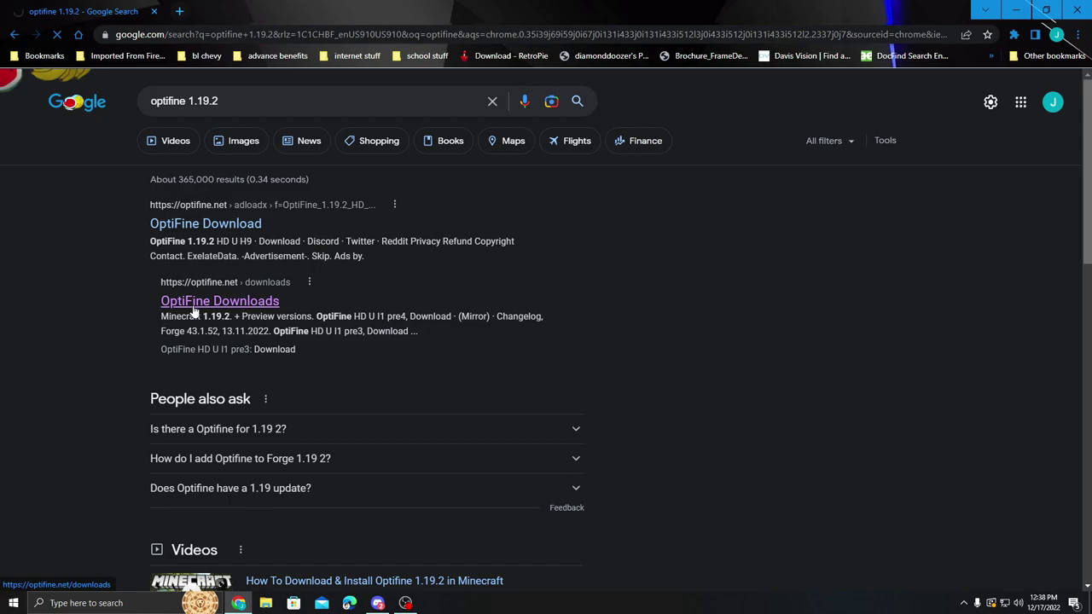
left_click(225, 302)
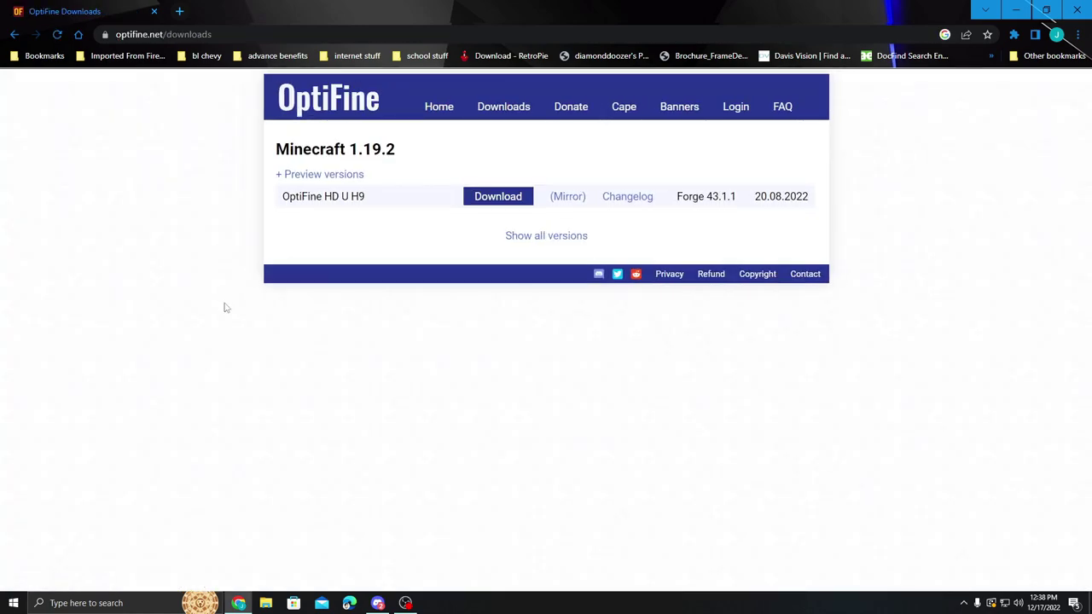
Step: Show all OptiFine versions and download OptiFine HD U H9 for Minecraft 1.19.2, skipping the advertisement page
left_click(494, 113)
left_click(536, 237)
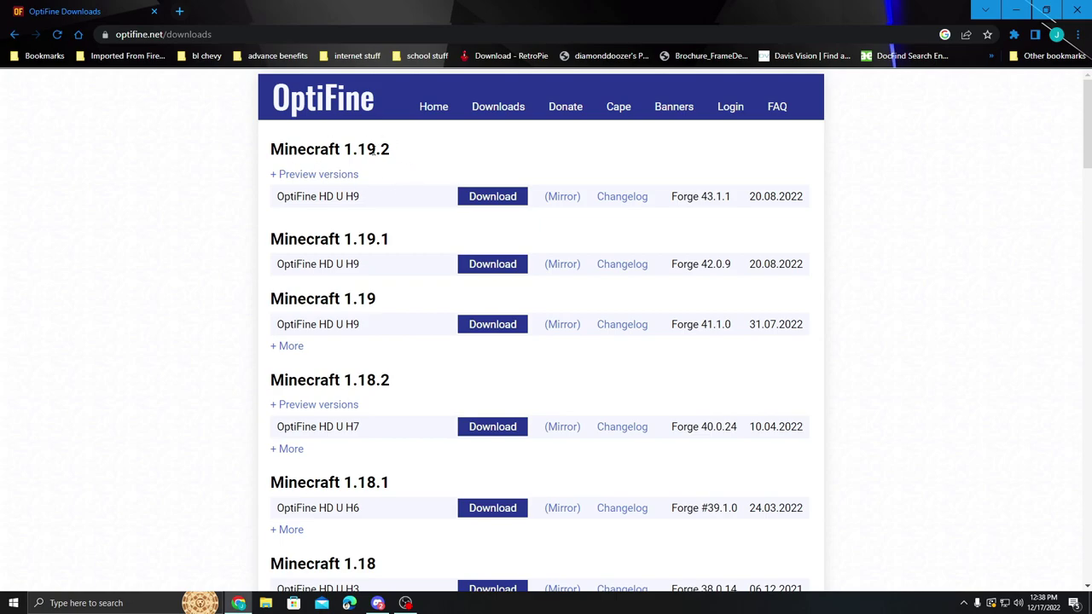
left_click(515, 200)
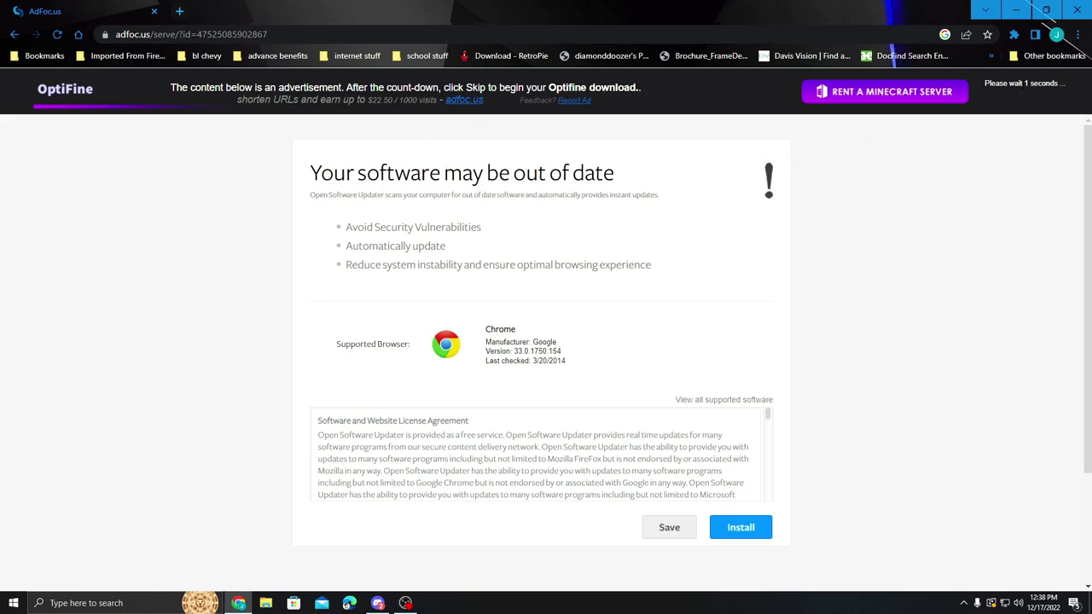
left_click(1000, 90)
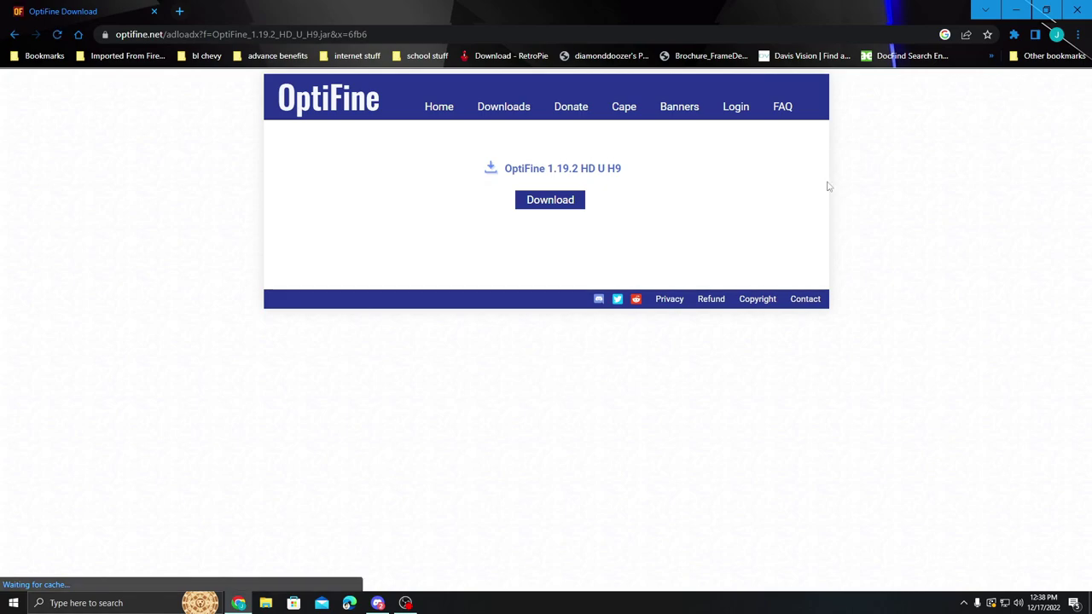
left_click(554, 204)
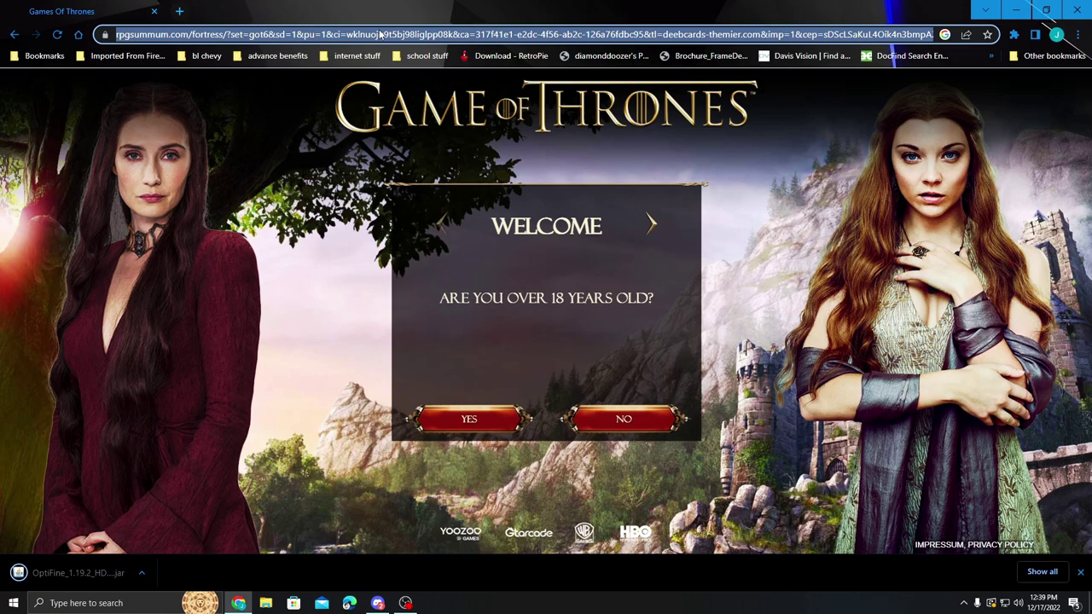
Step: Search the web for faithful texture pack and open the Faithful 32×32 Resource Pack page on resourcepack.net
type("faithful")
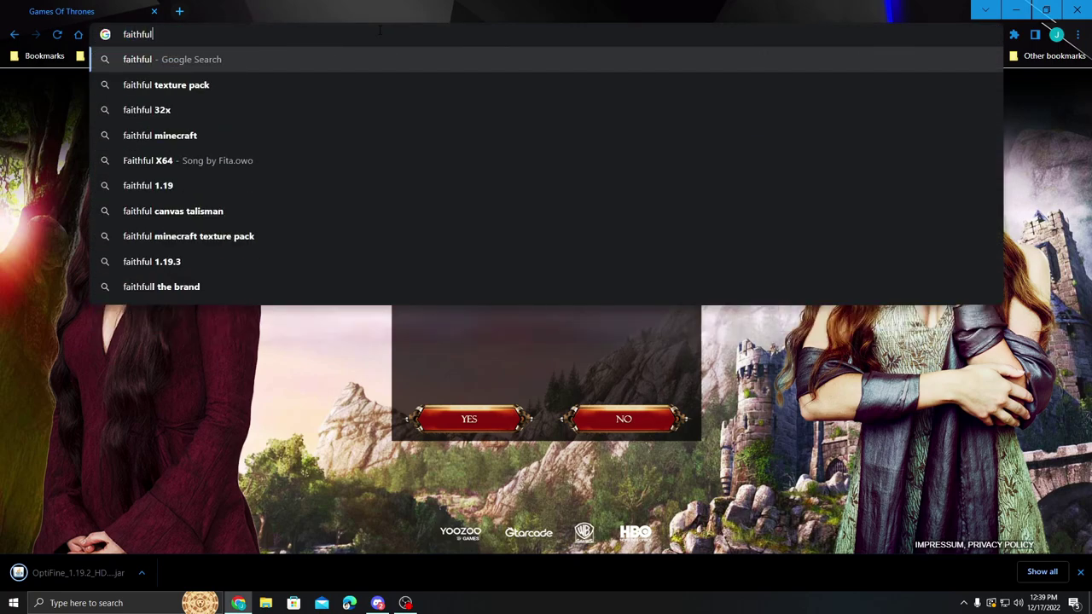
key("Down")
key("Return")
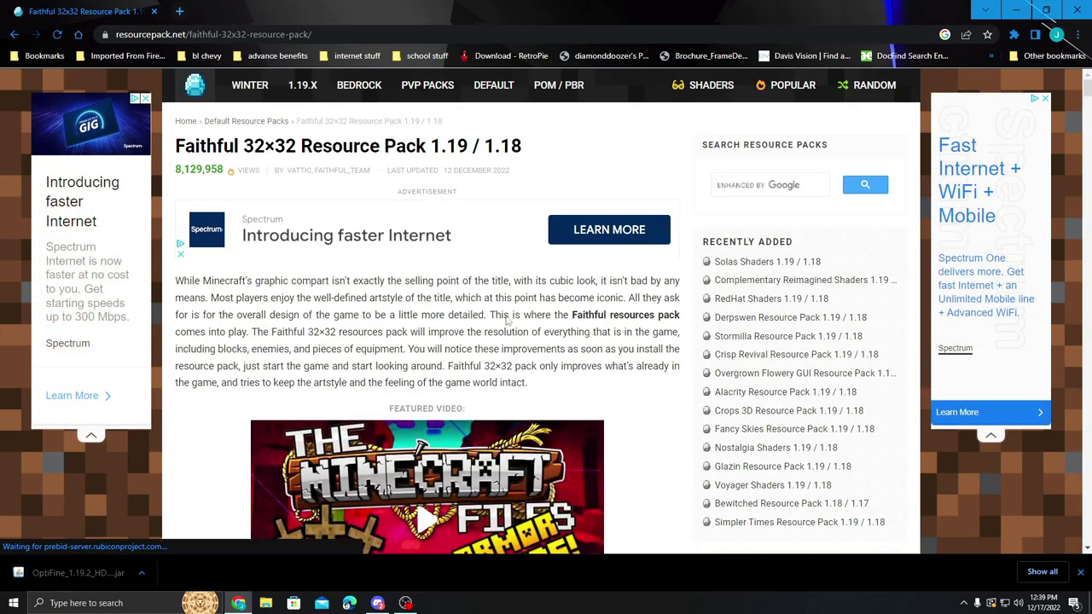
Step: Download the Java Edition 1.19.x Faithful 32×32 Resource Pack from the page's download links
scroll(509, 320, "down", 5)
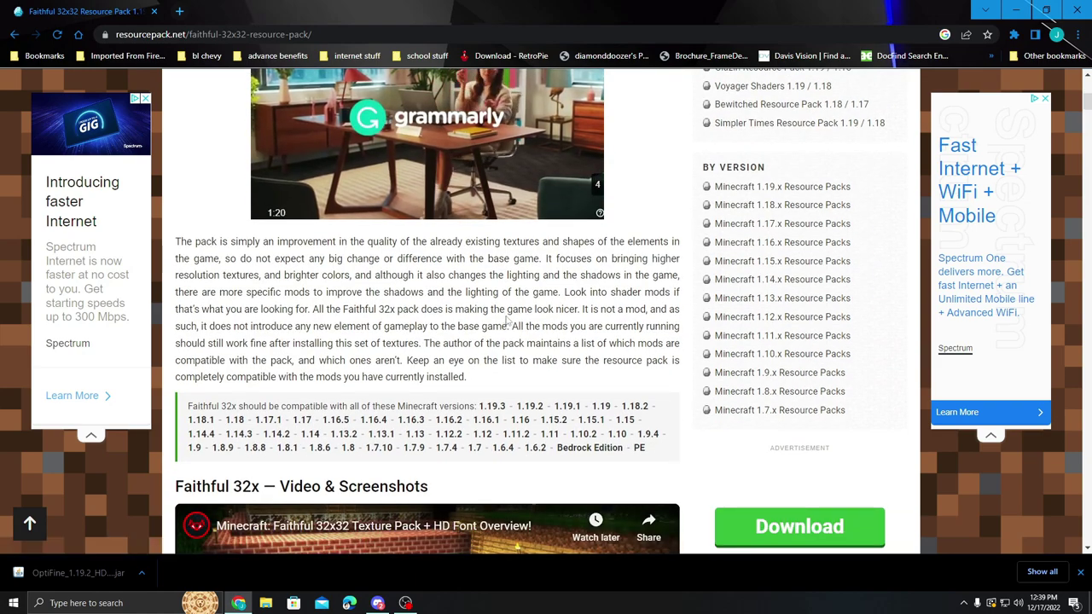
scroll(509, 321, "down", 2)
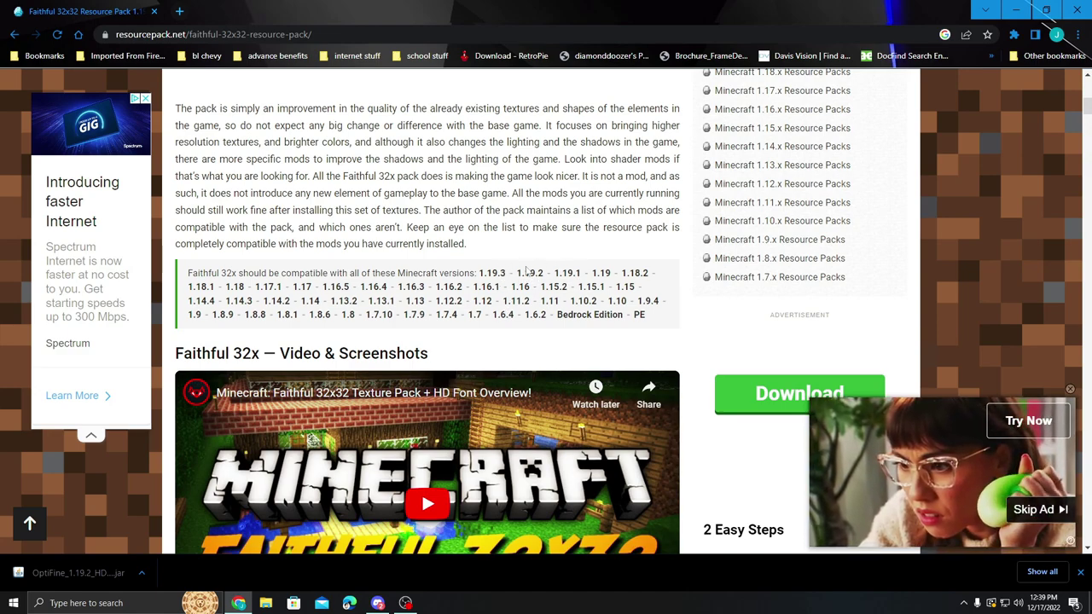
scroll(554, 292, "down", 2)
scroll(554, 292, "down", 9)
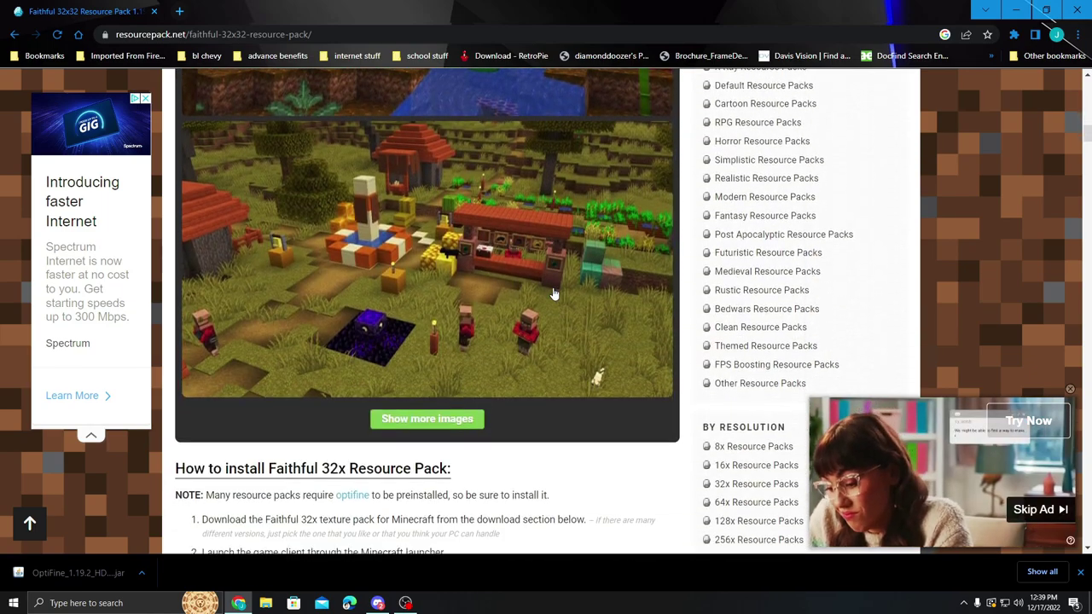
scroll(539, 292, "down", 8)
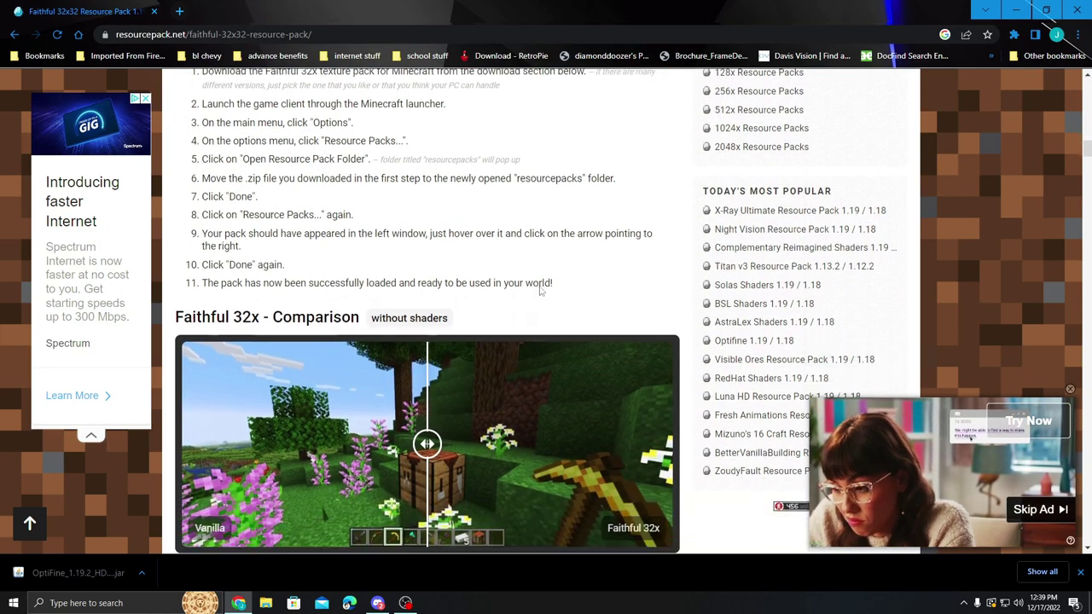
scroll(539, 291, "down", 6)
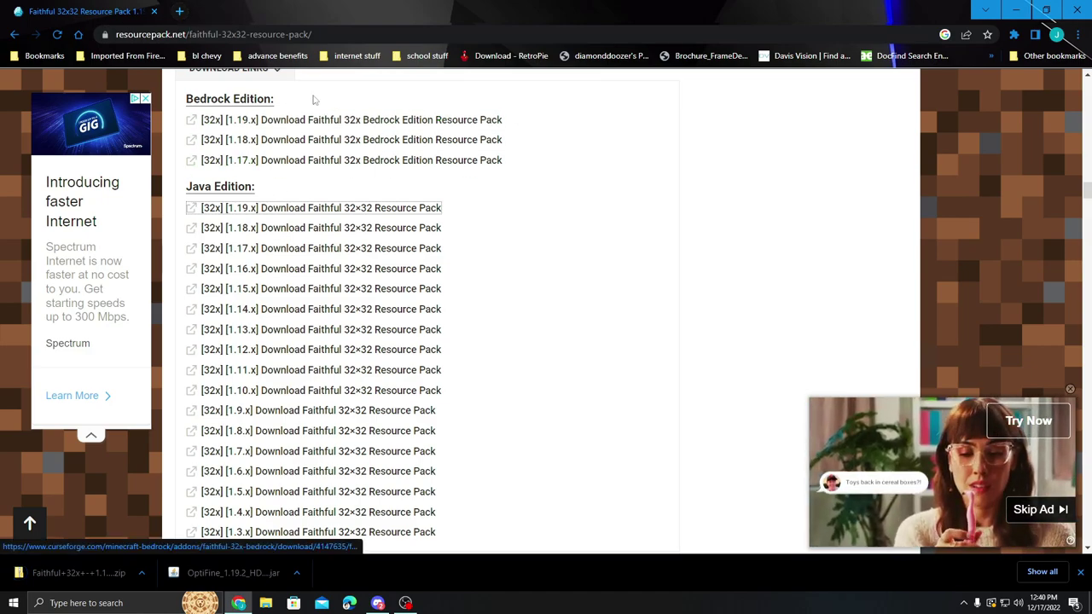
Step: Open vanillatweaks.net in a new browser tab and go to its resource pack picker
key("ctrl+t")
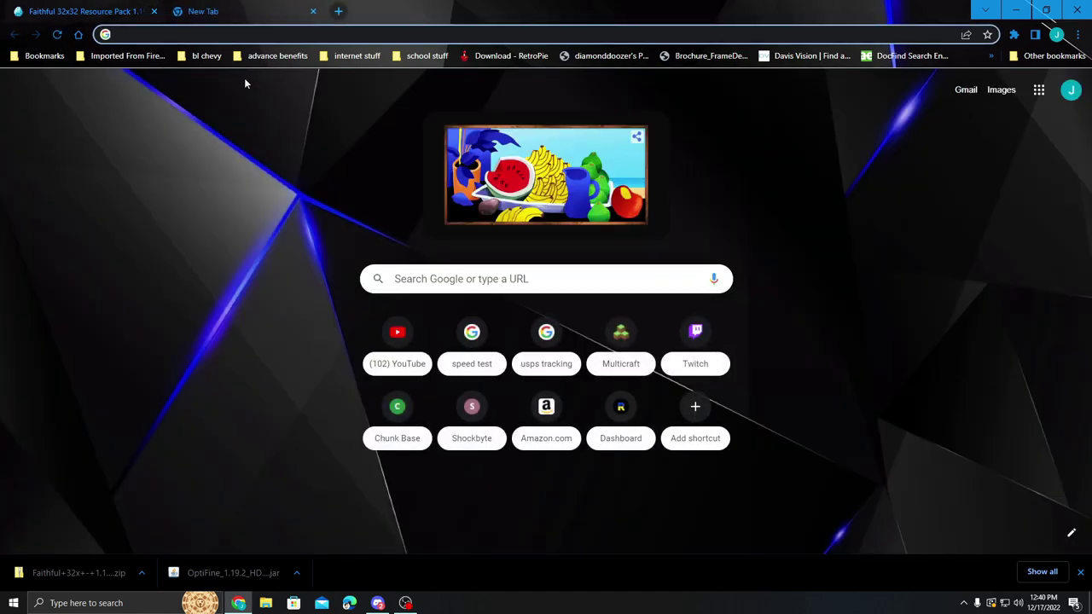
type("vanilla")
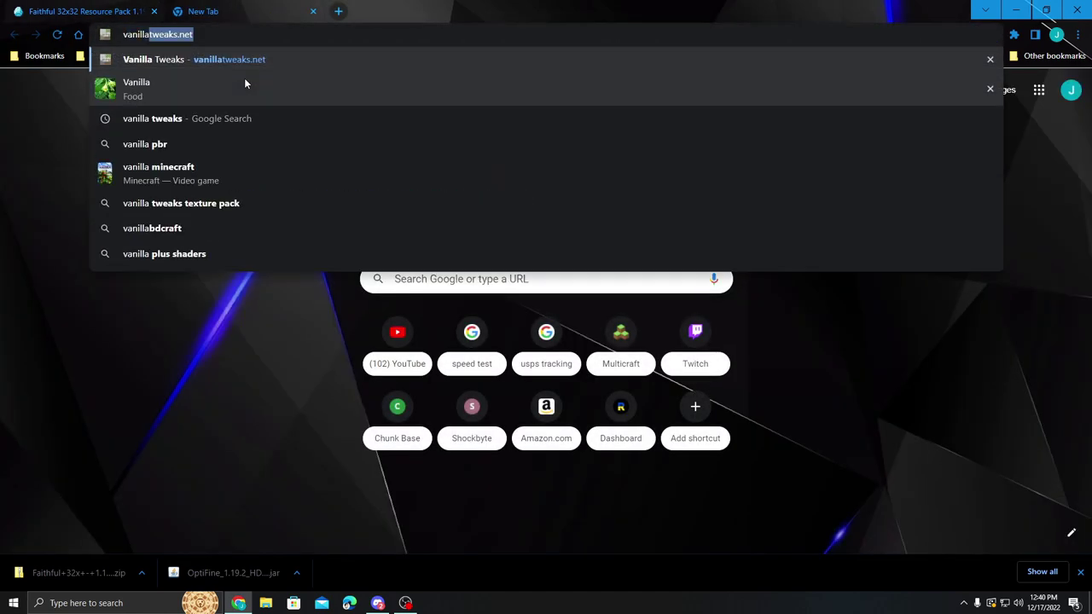
key("Return")
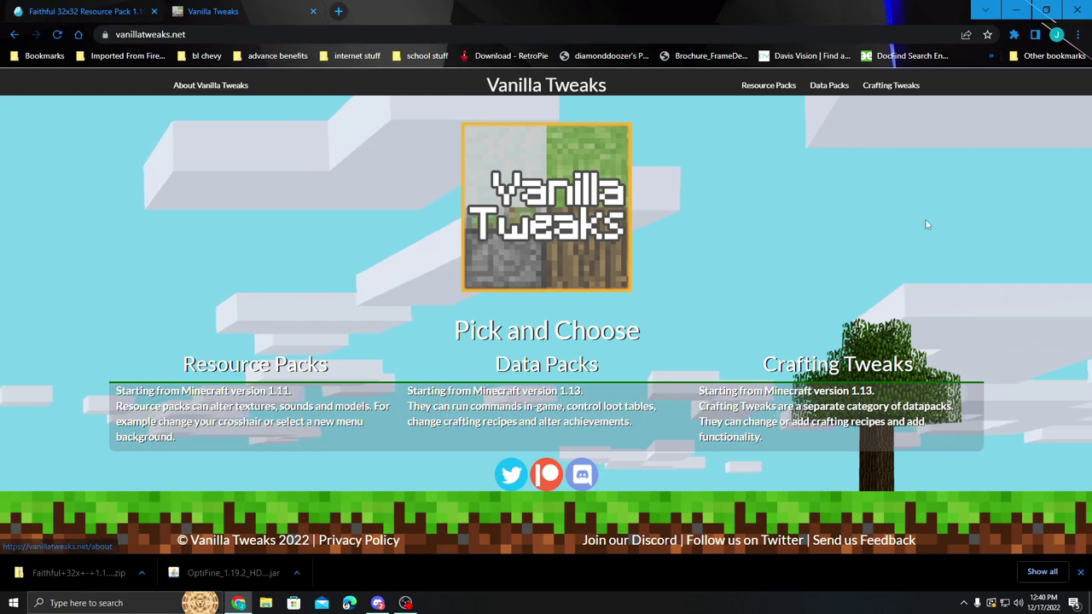
left_click(766, 88)
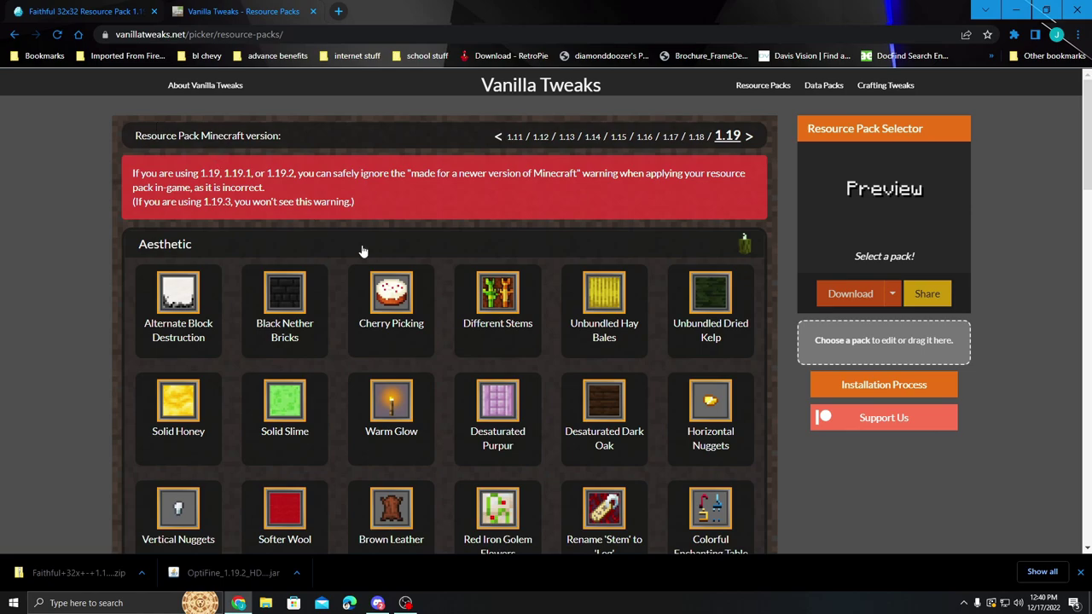
Step: Look through the Aesthetic and Peace and Quiet categories of Vanilla Tweaks resource packs for Minecraft 1.19
scroll(363, 256, "down", 2)
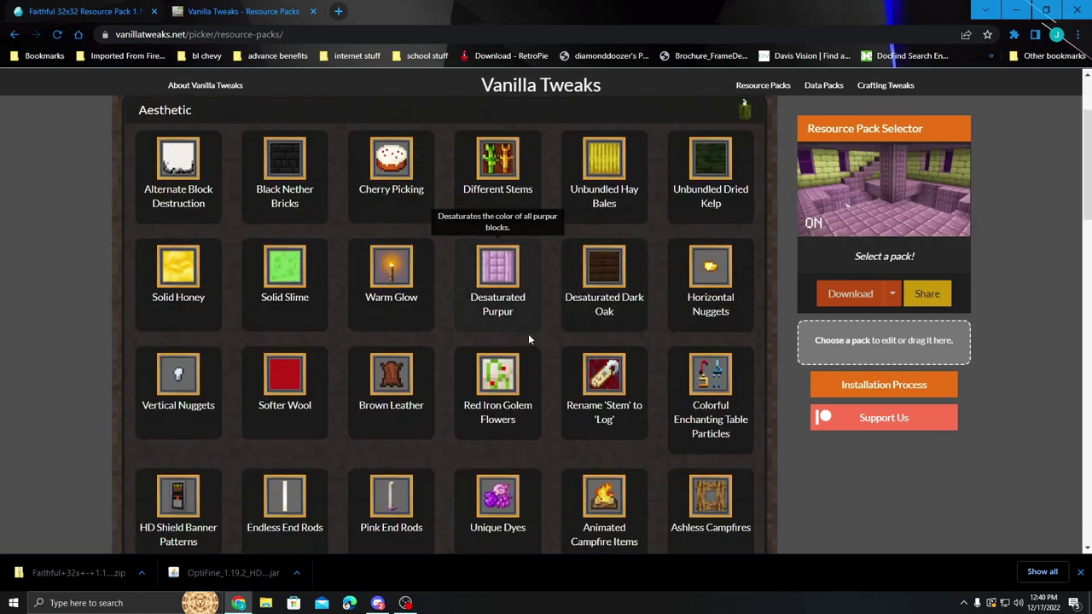
scroll(528, 334, "down", 3)
scroll(558, 325, "down", 3)
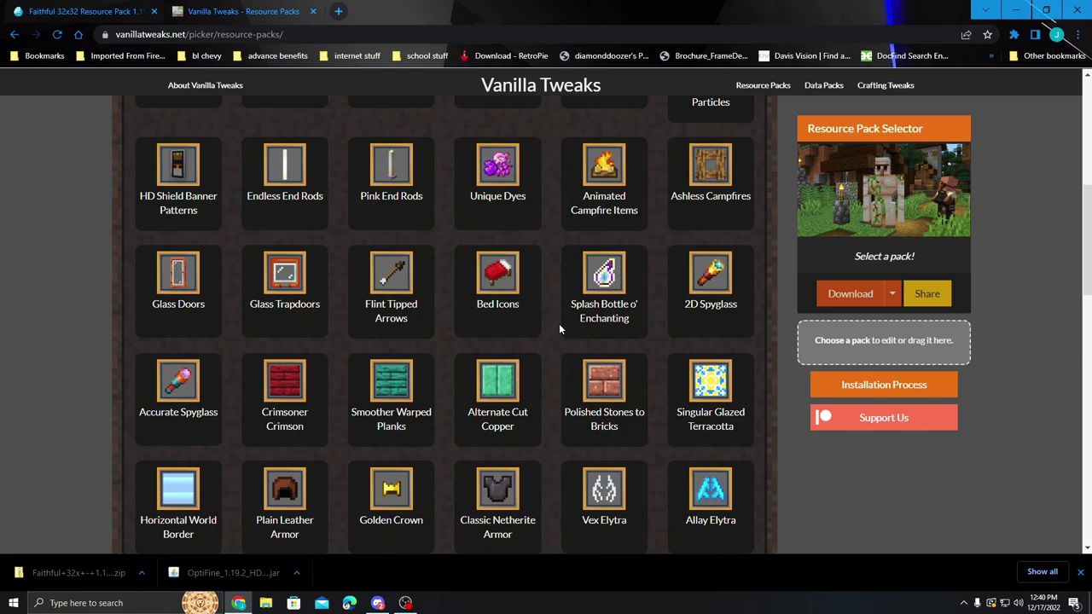
scroll(561, 325, "down", 2)
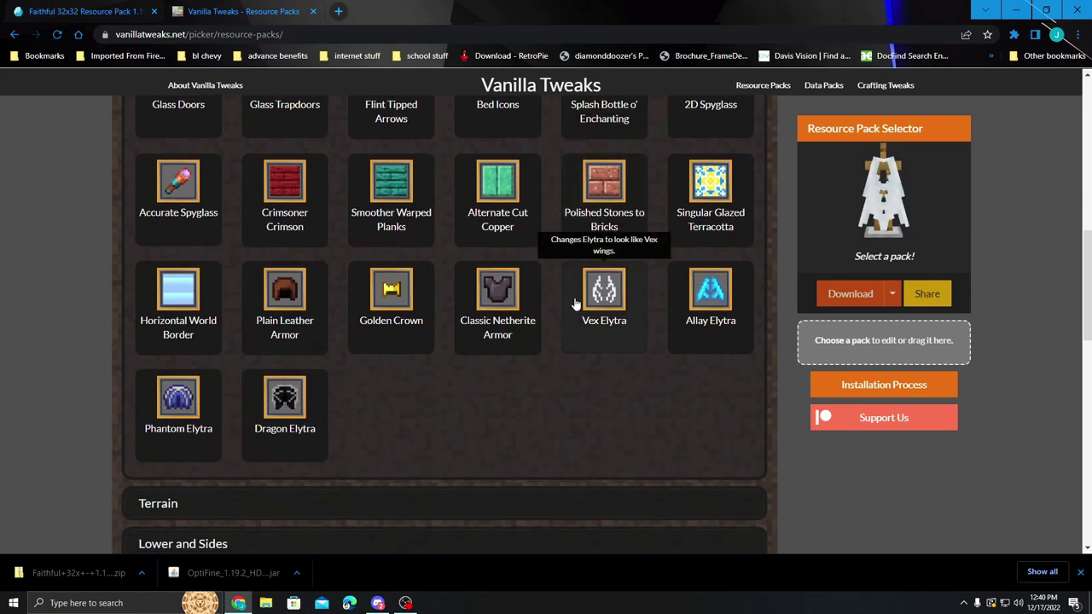
scroll(353, 332, "down", 5)
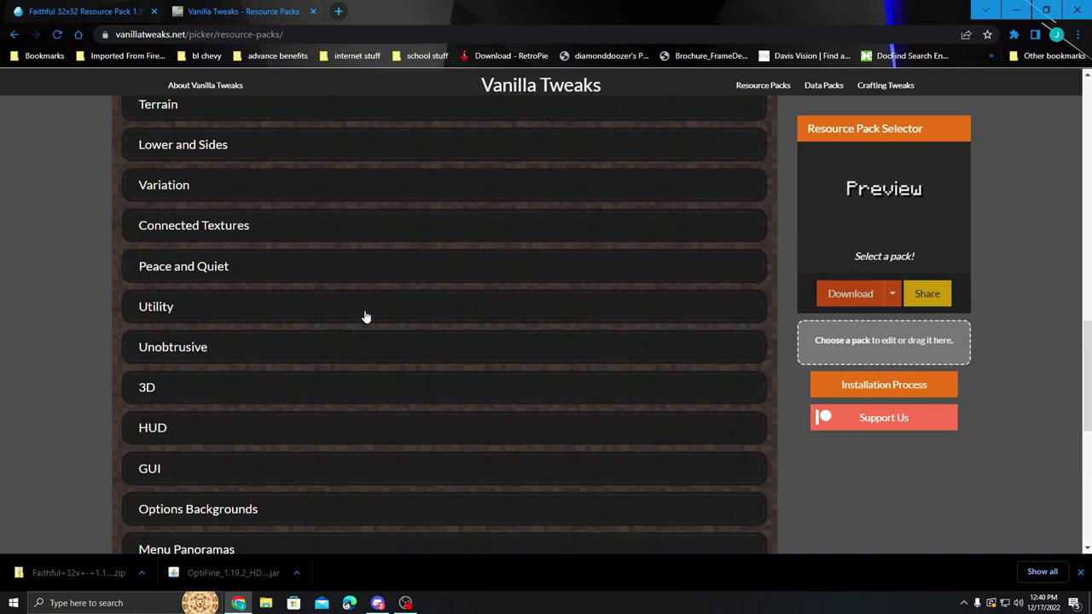
left_click(261, 270)
scroll(357, 315, "down", 2)
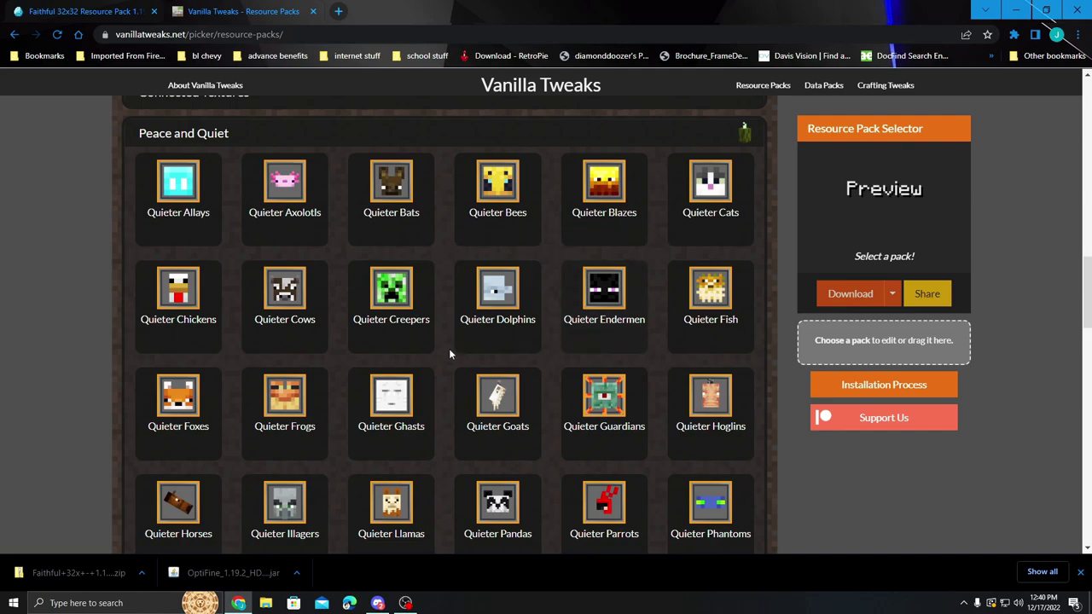
scroll(453, 324, "up", 3)
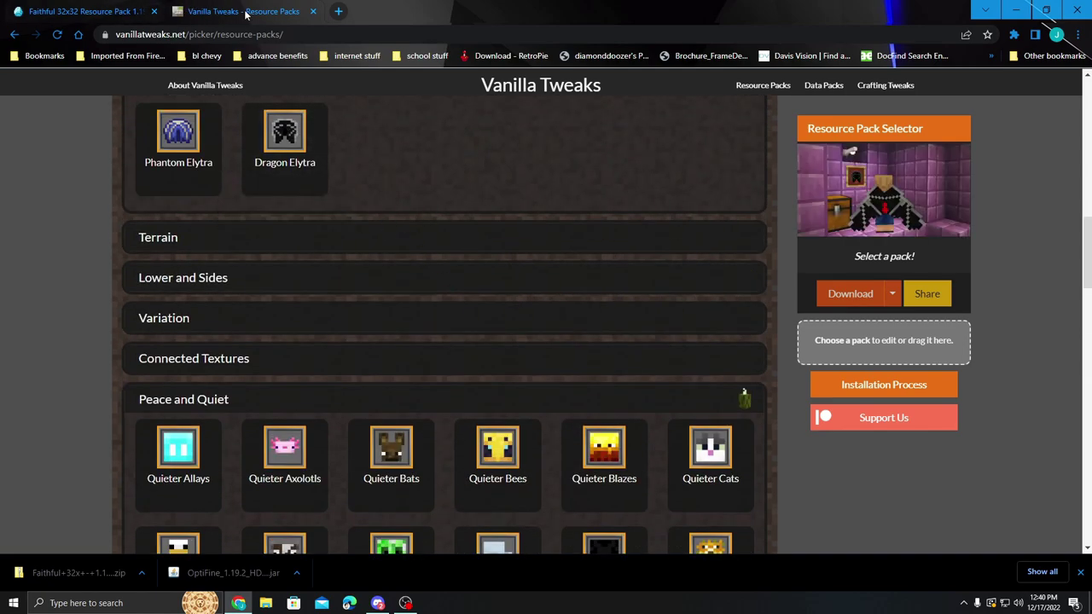
Step: Close the browser and start the Minecraft Launcher from the desktop
left_click(1076, 11)
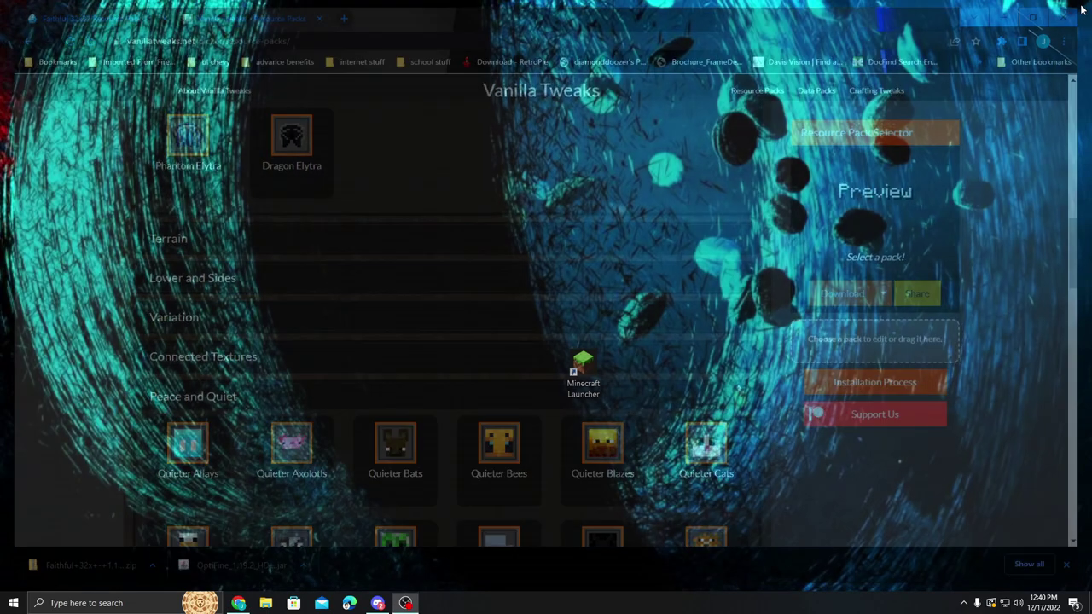
left_click(596, 370)
double_click(596, 370)
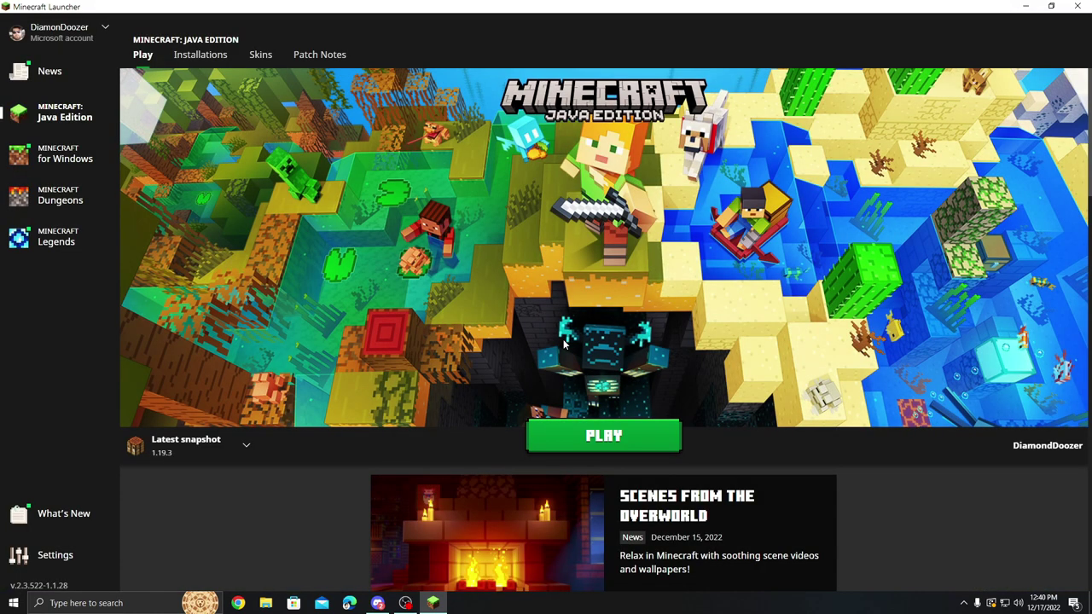
Step: Start a new Minecraft: Java Edition installation and name it tutorial
left_click(200, 55)
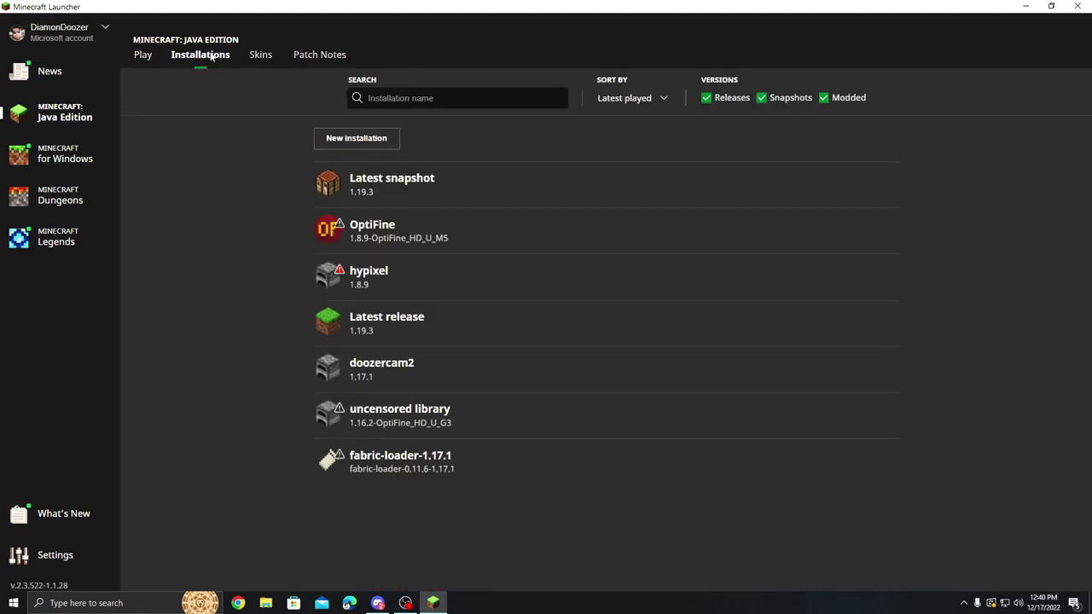
left_click(361, 139)
left_click(419, 146)
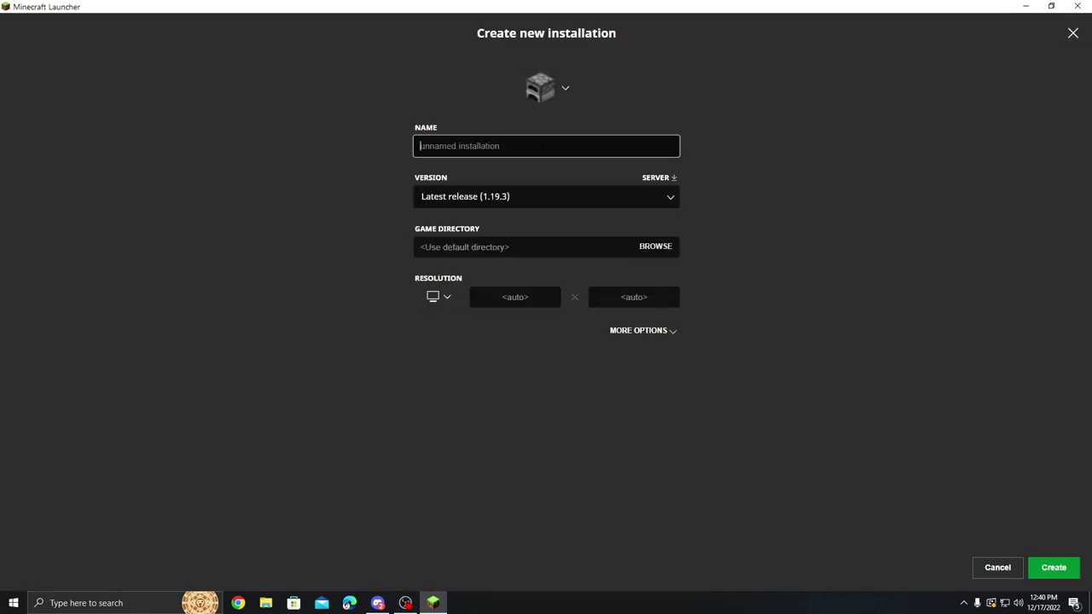
type("tutorial")
Step: Set the new installation's game version to release 1.19.2
left_click(550, 197)
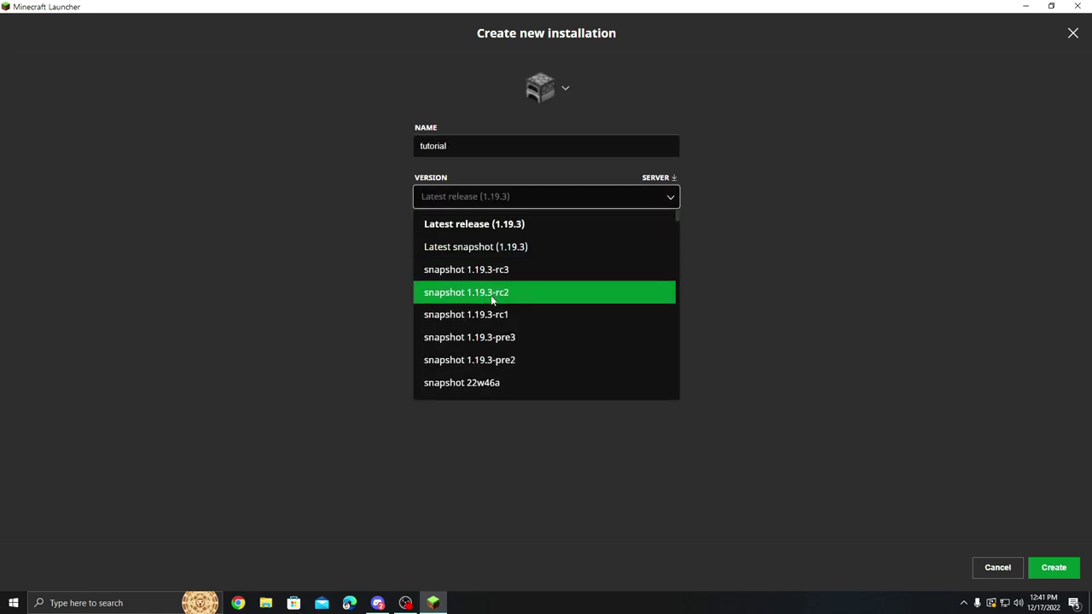
scroll(511, 328, "down", 15)
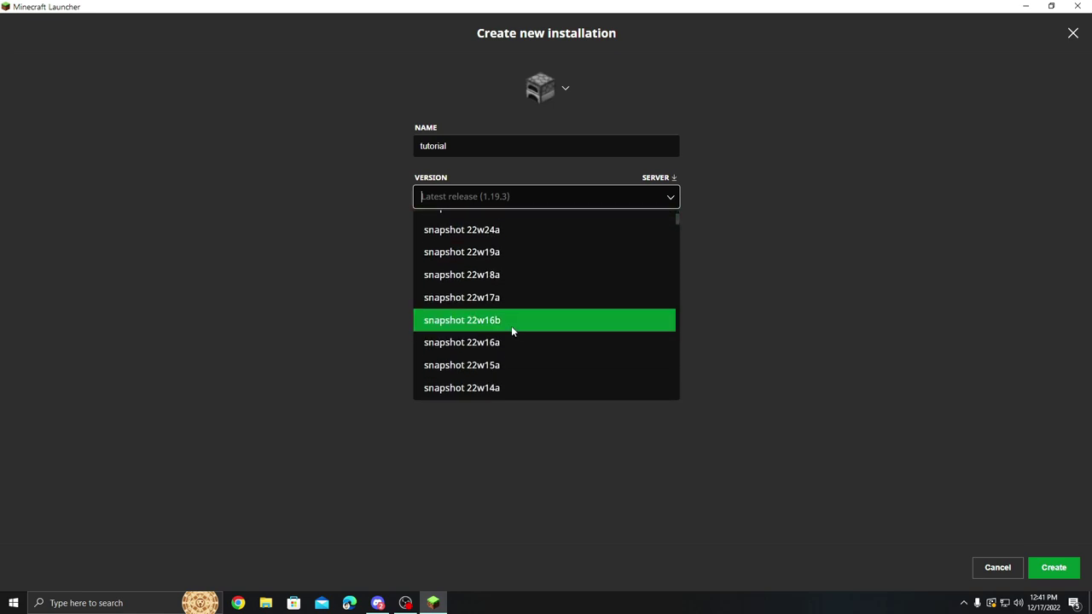
scroll(507, 307, "down", 4)
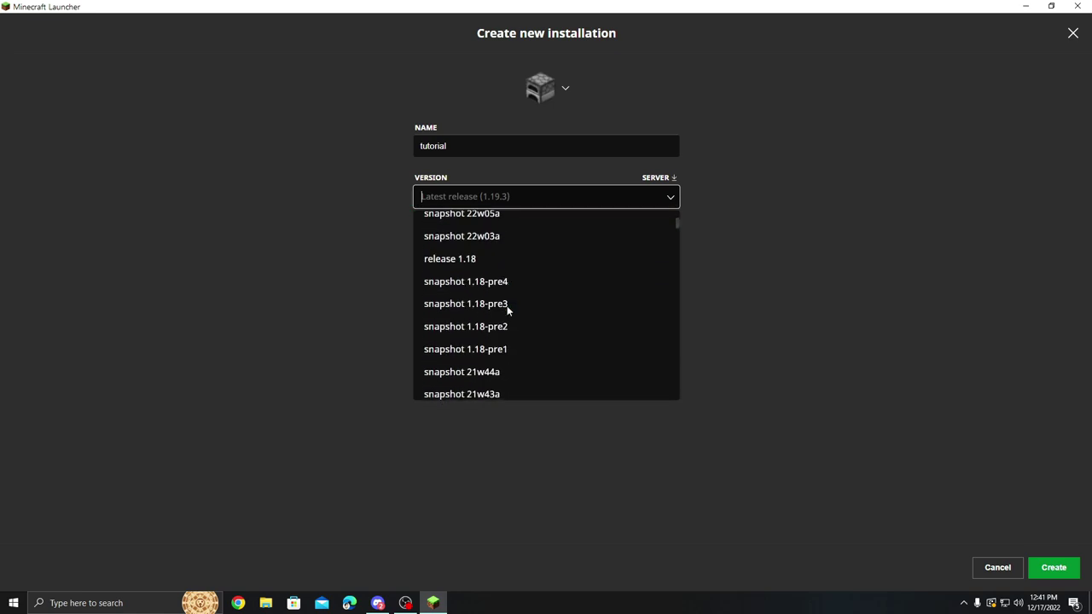
scroll(507, 305, "up", 3)
scroll(507, 309, "up", 6)
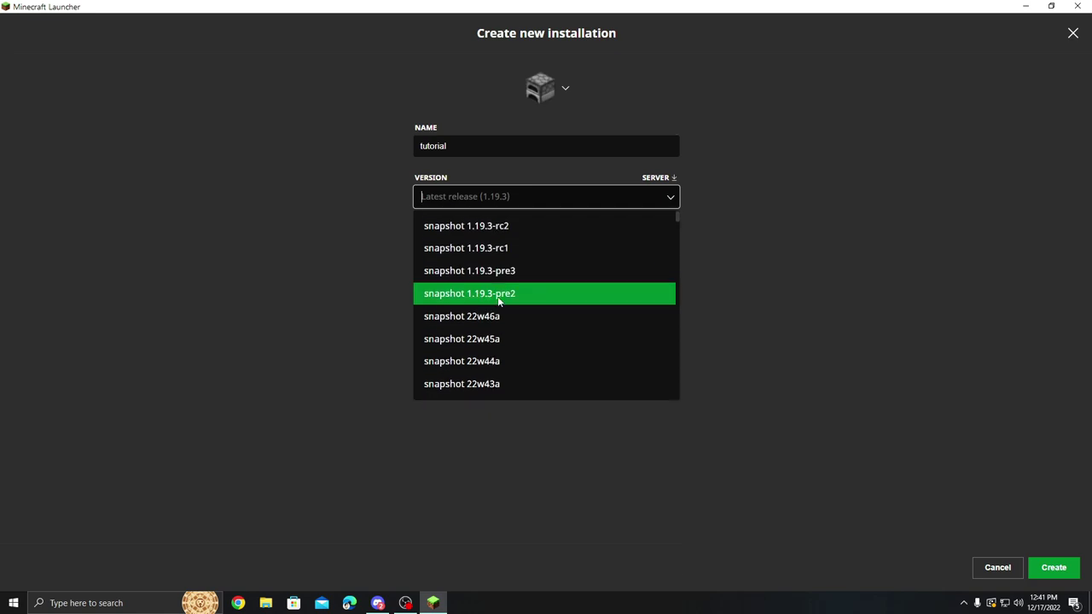
scroll(498, 296, "up", 2)
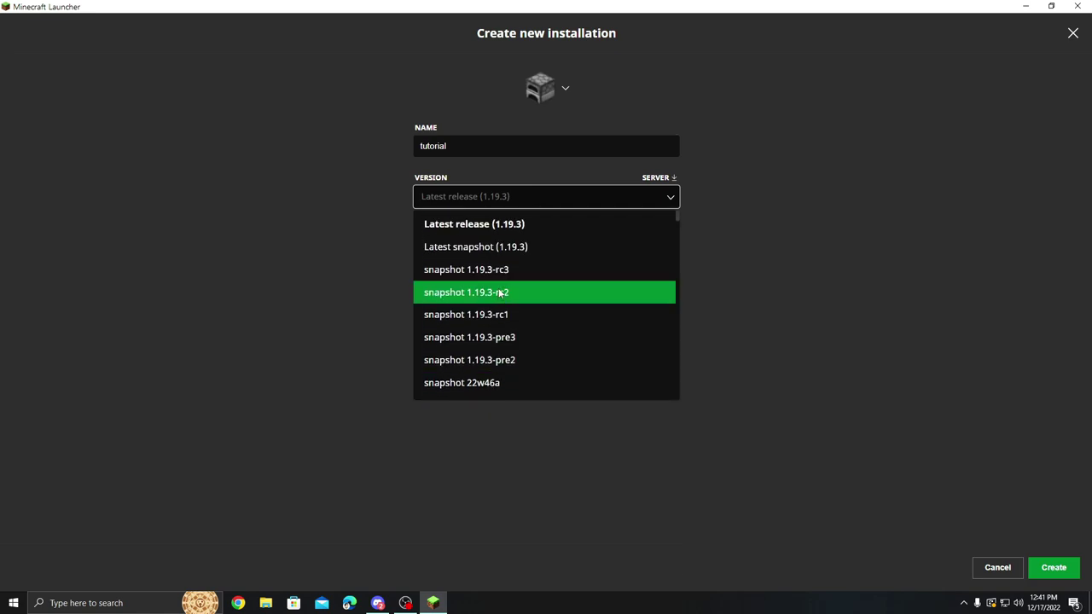
scroll(499, 293, "down", 15)
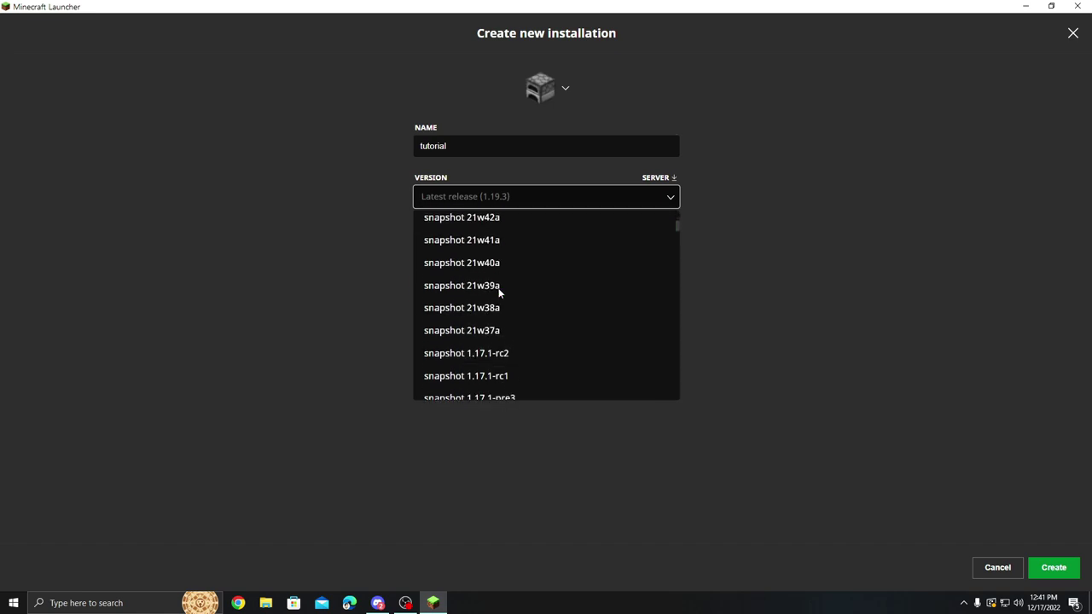
scroll(498, 291, "down", 3)
scroll(499, 291, "up", 15)
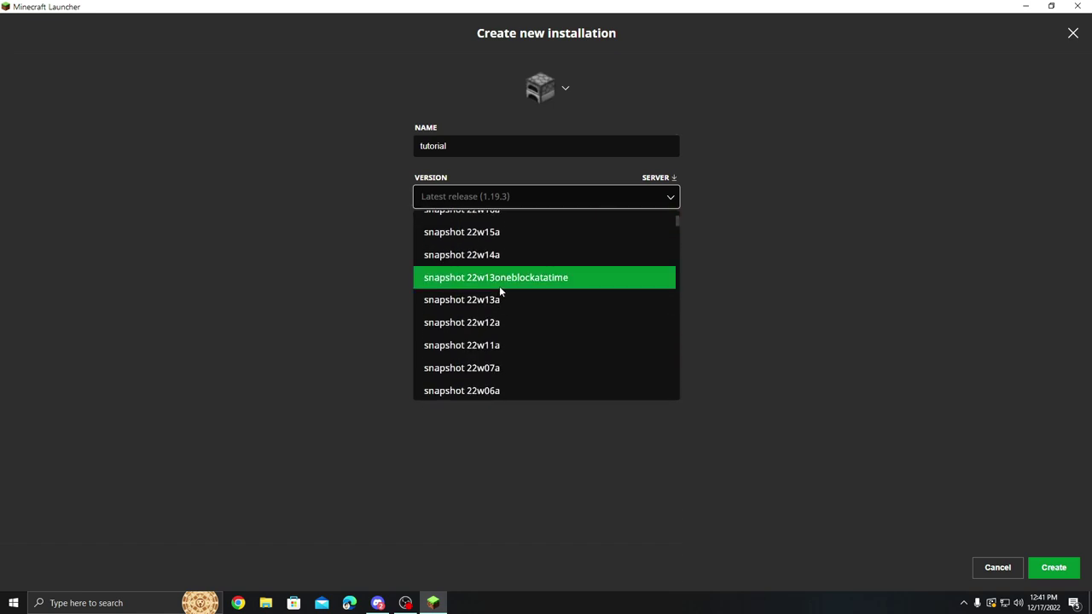
scroll(499, 290, "down", 3)
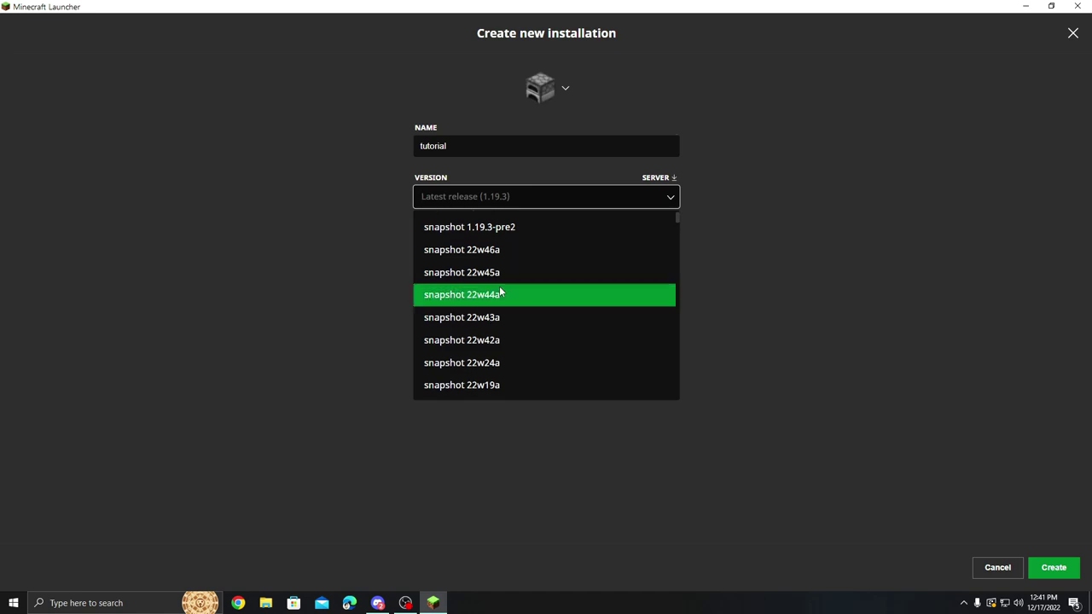
scroll(499, 292, "up", 1)
scroll(501, 292, "up", 3)
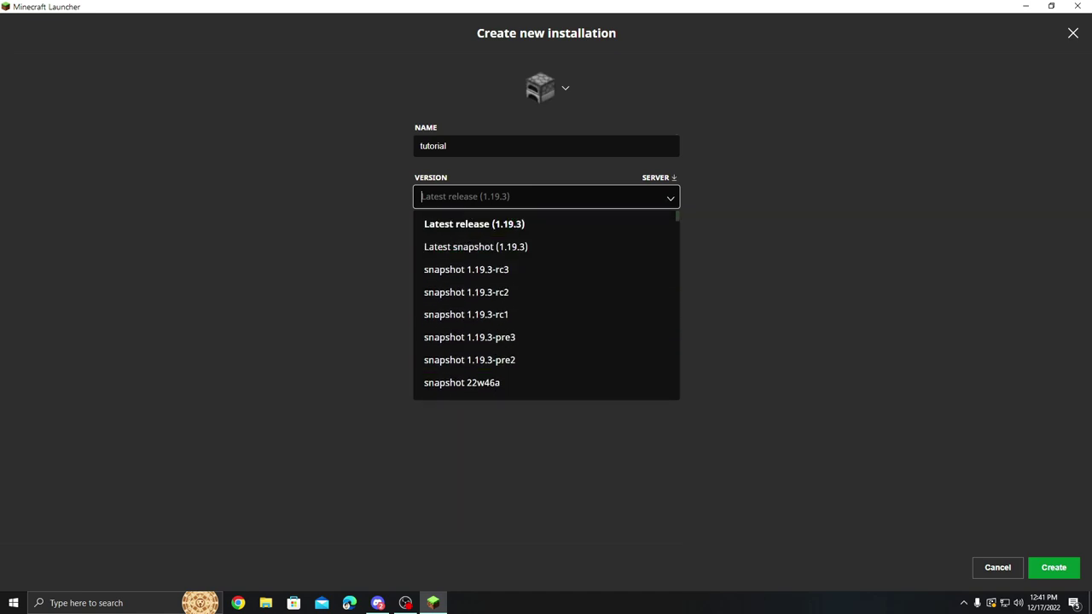
type("1.19.2")
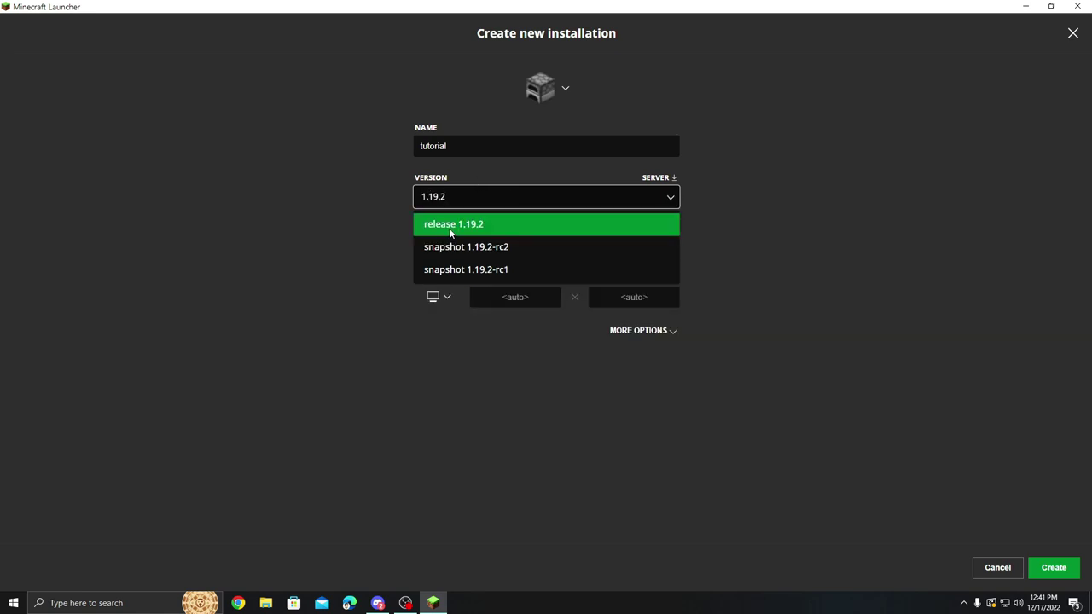
left_click(451, 228)
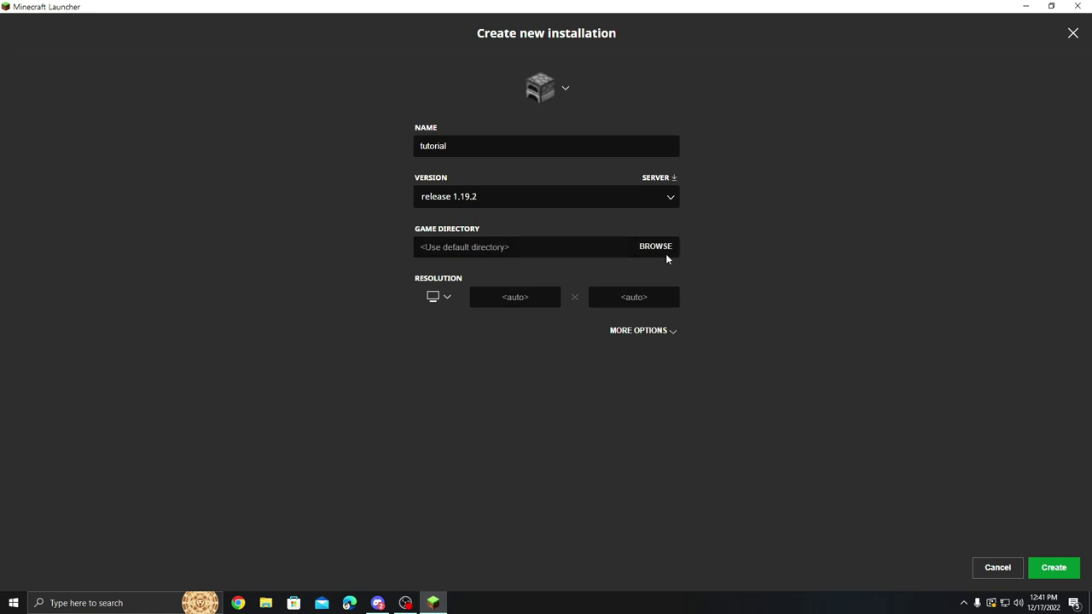
Step: Show the additional installation options and set the maximum memory in the JVM arguments to -Xmx6G
left_click(619, 331)
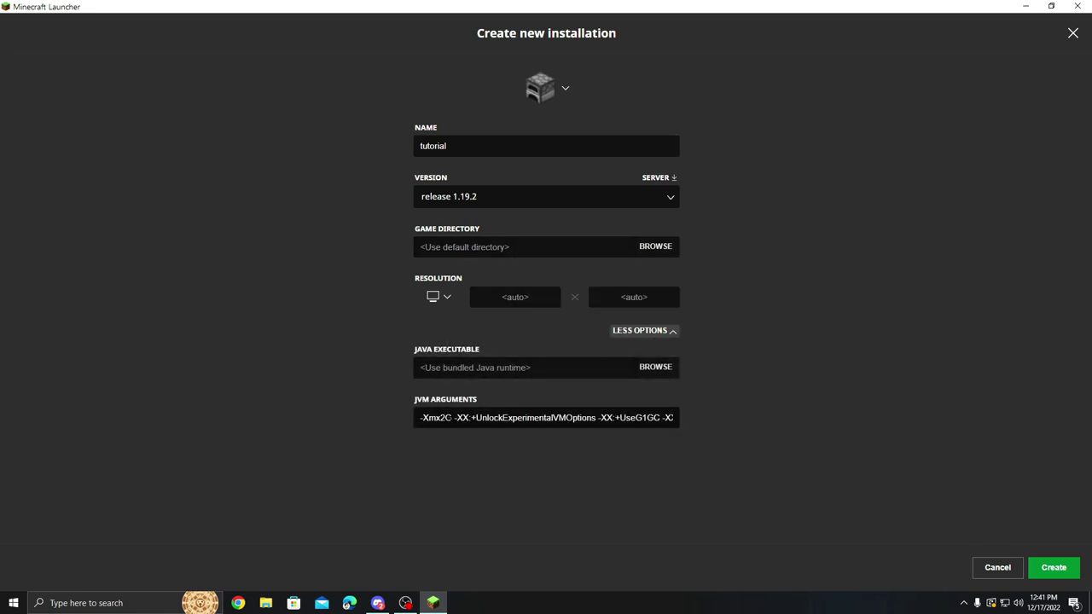
left_click(442, 418)
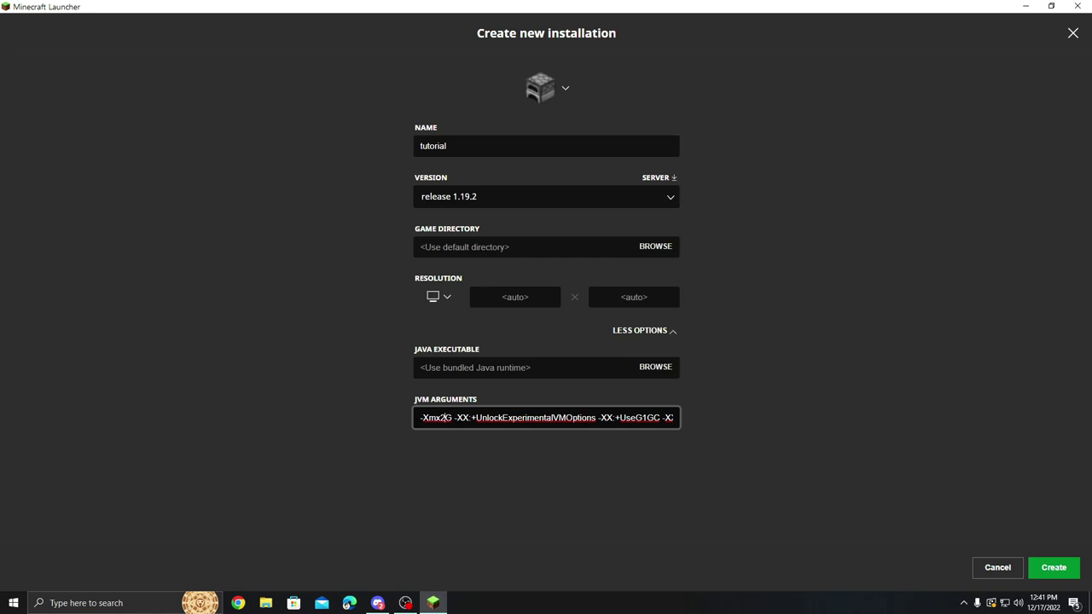
key("BackSpace")
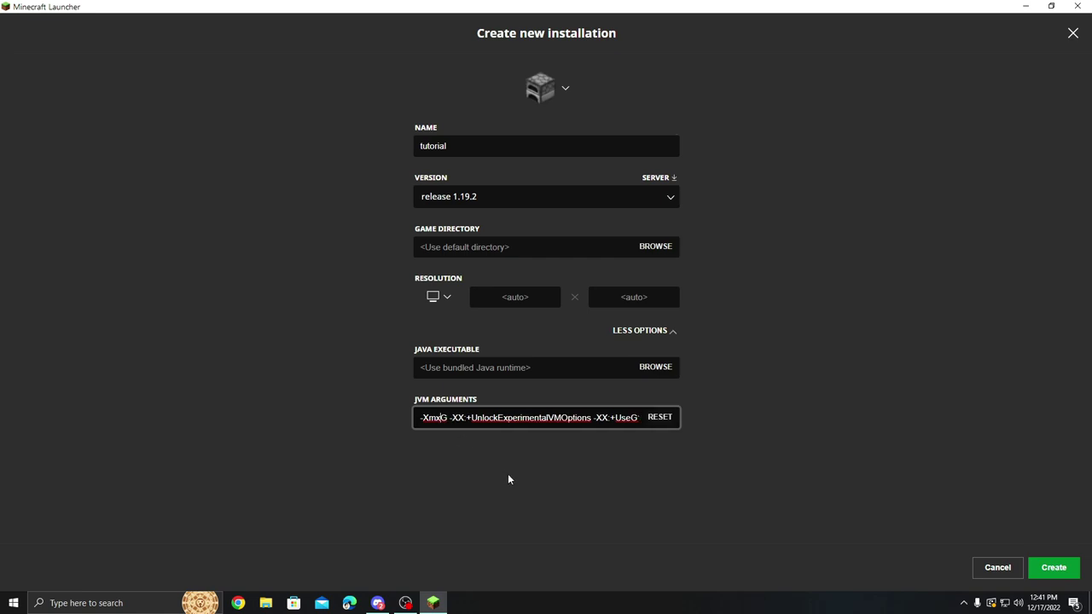
type("6")
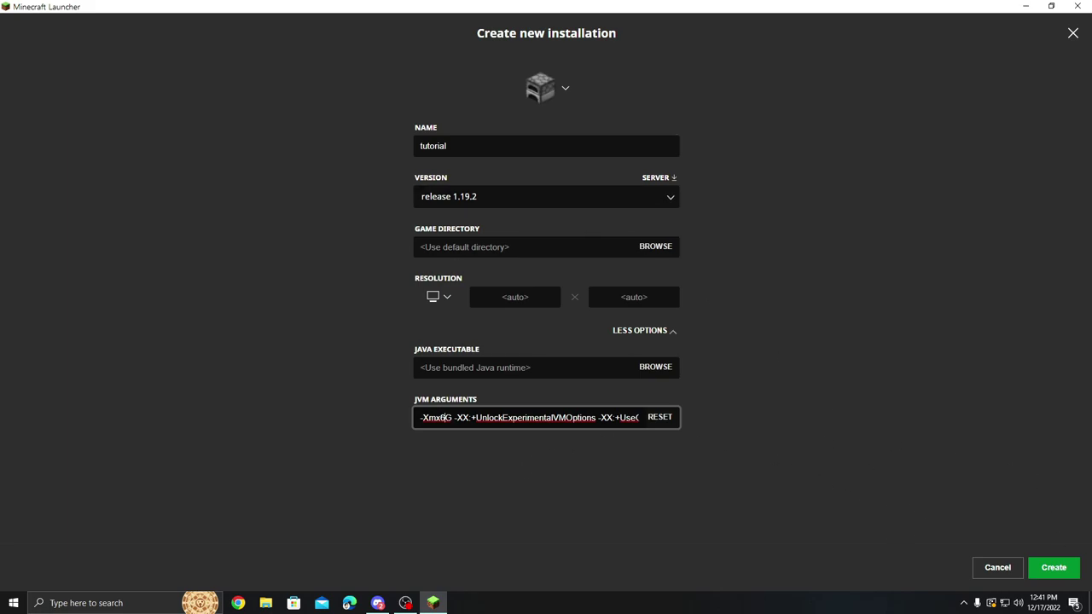
Step: Choose the TNT block as the installation's icon and create the installation
left_click(561, 87)
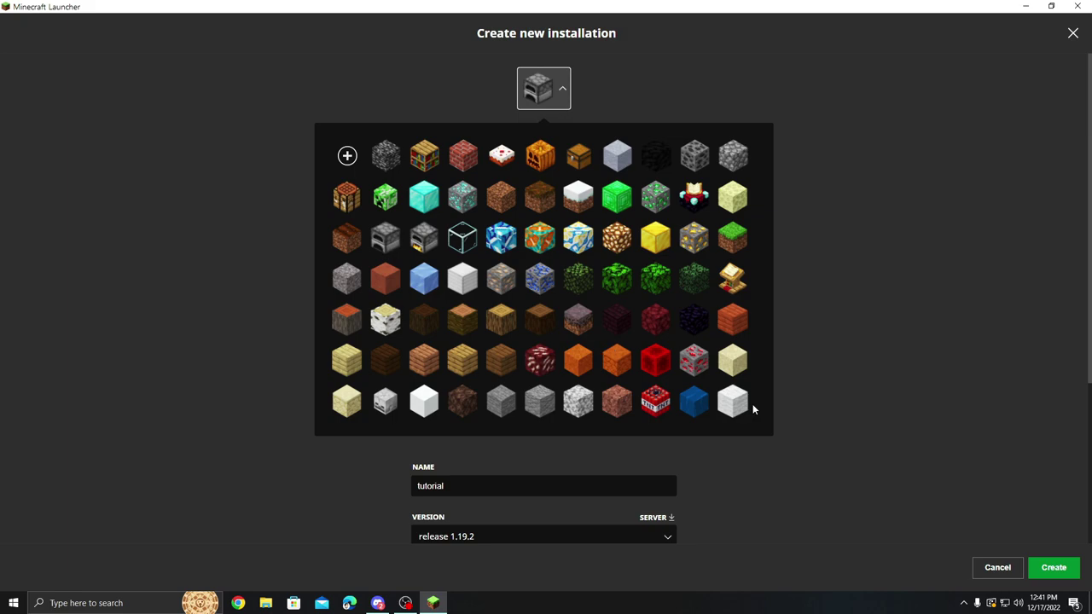
left_click(655, 401)
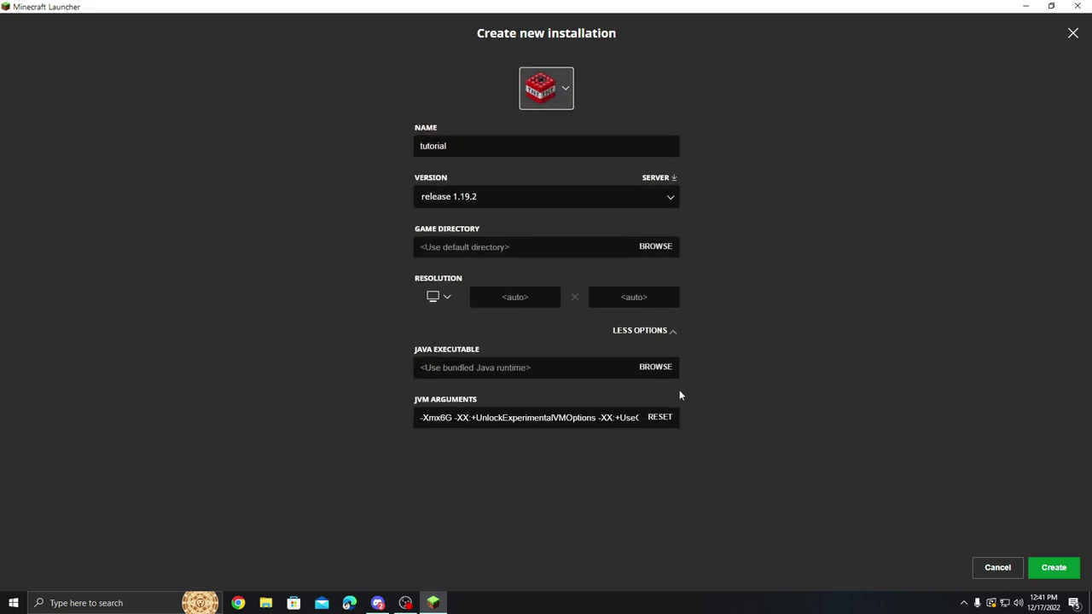
left_click(1054, 568)
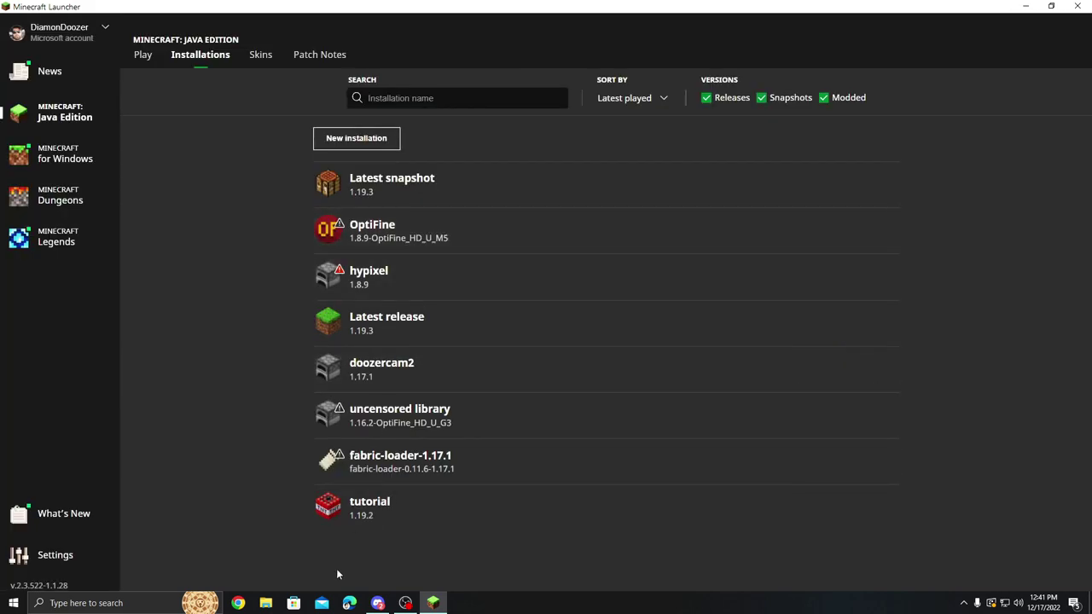
Step: Open the tutorial installation's settings, save them and launch the game with that installation
left_click(349, 517)
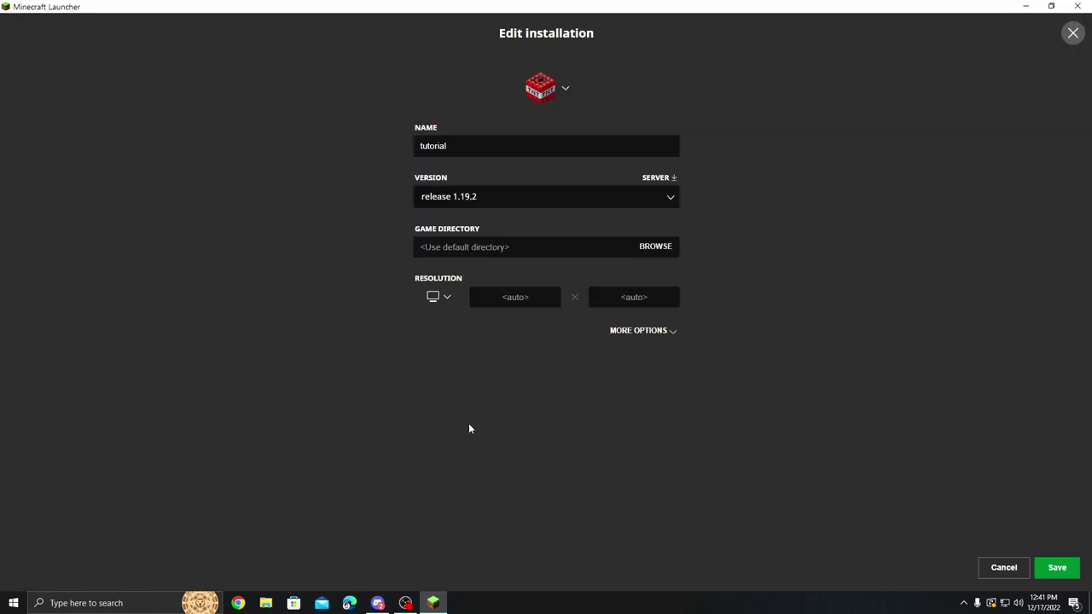
left_click(1055, 567)
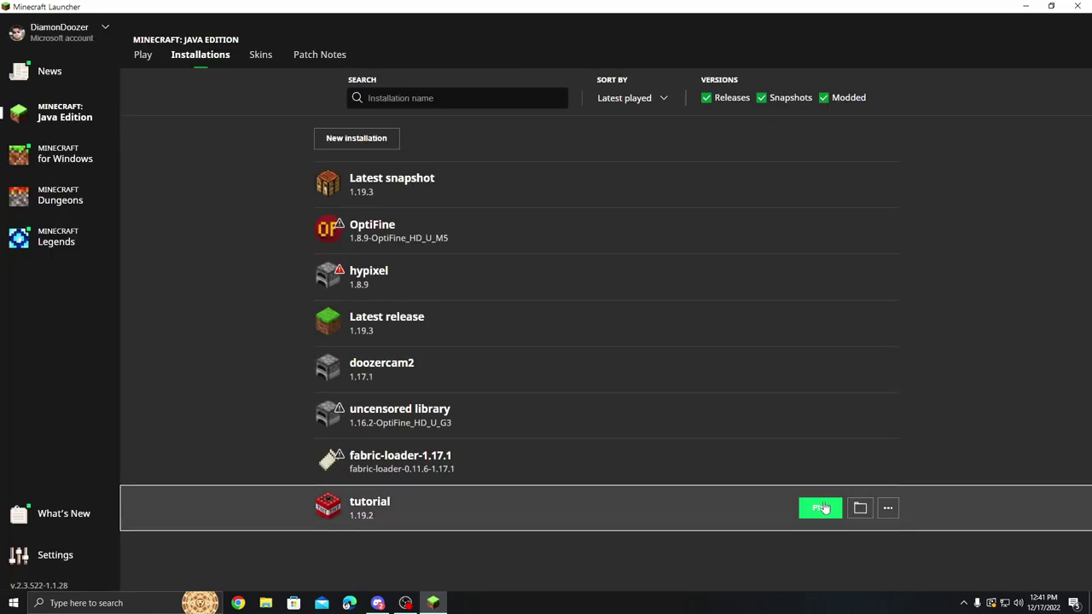
left_click(819, 508)
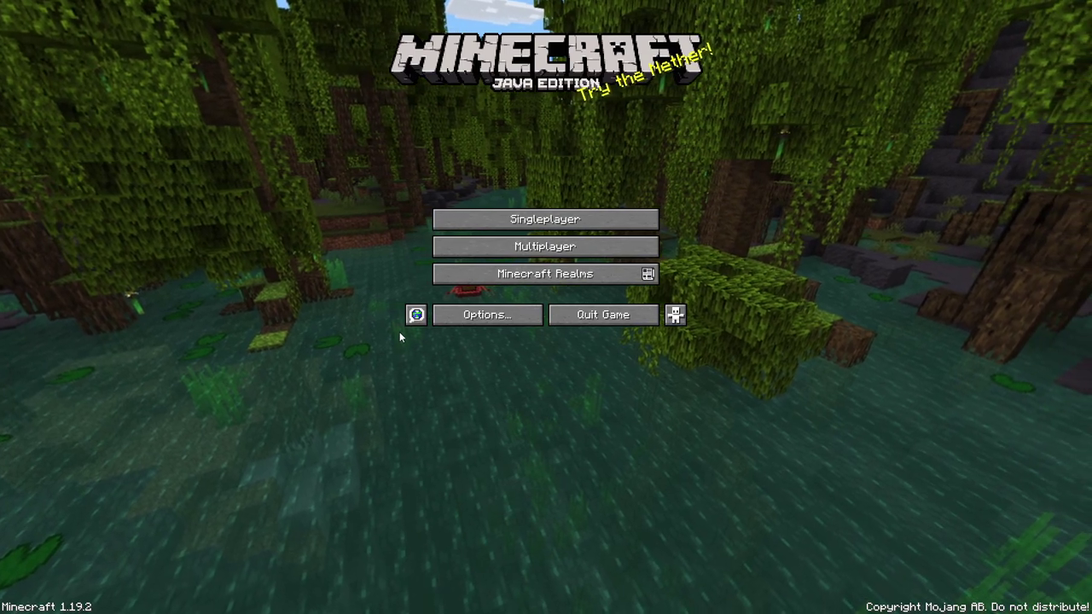
Step: Go to the game's resource pack options, open the resourcepacks folder and maximize its window
left_click(480, 315)
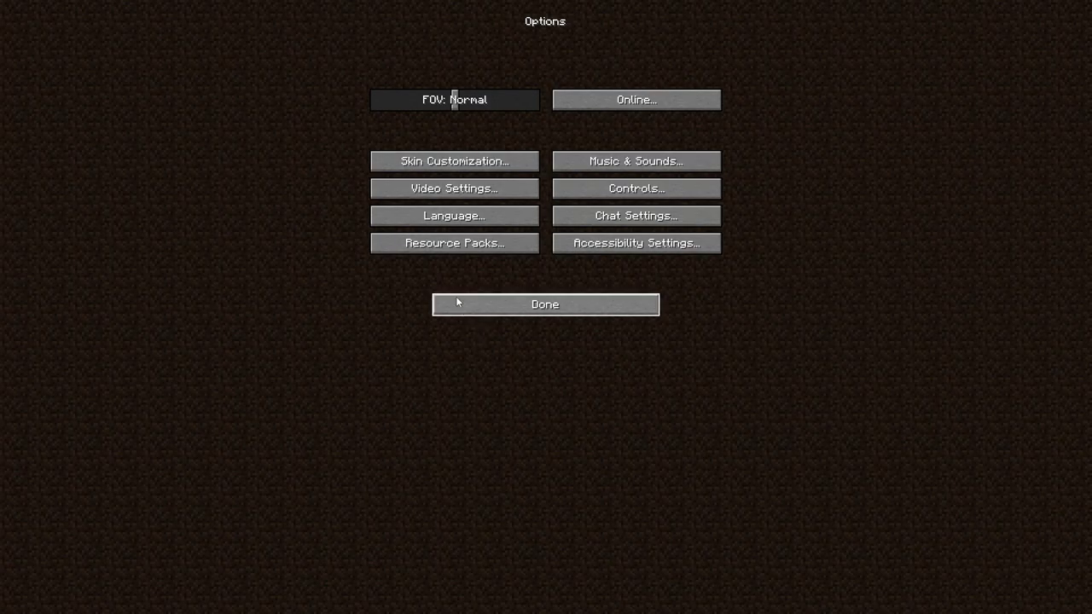
left_click(445, 242)
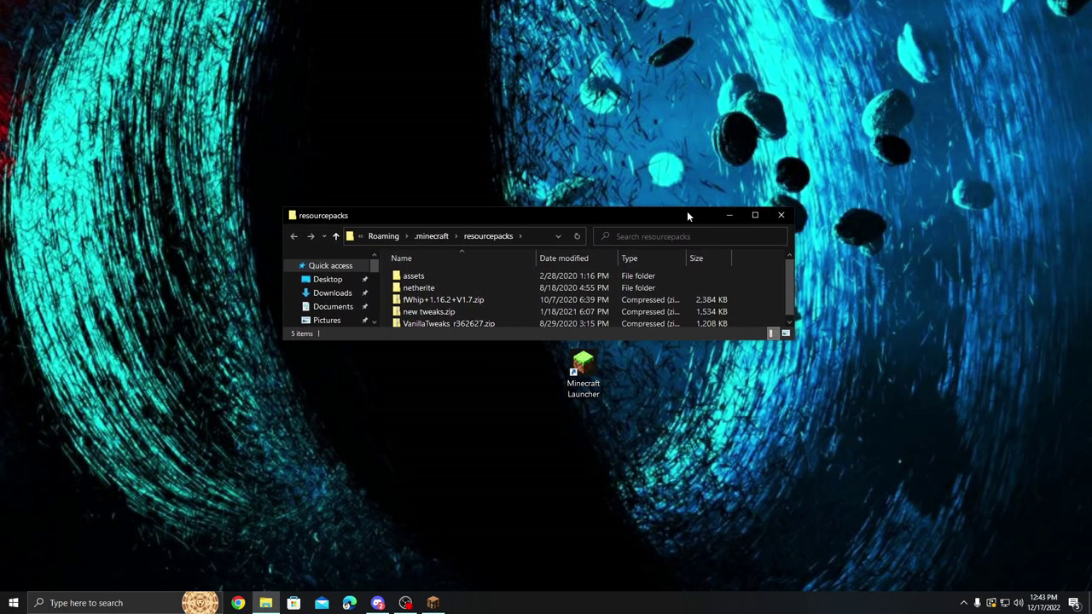
left_click(754, 215)
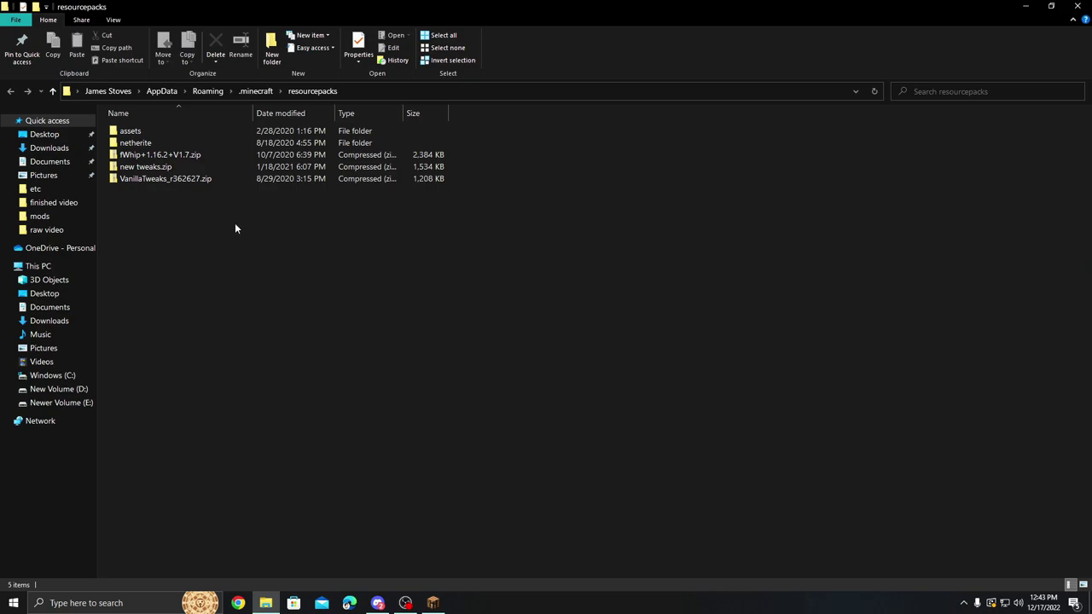
Step: Move Faithful+32x+-+1.19.3.zip from the Downloads folder into the resourcepacks folder
left_click(49, 149)
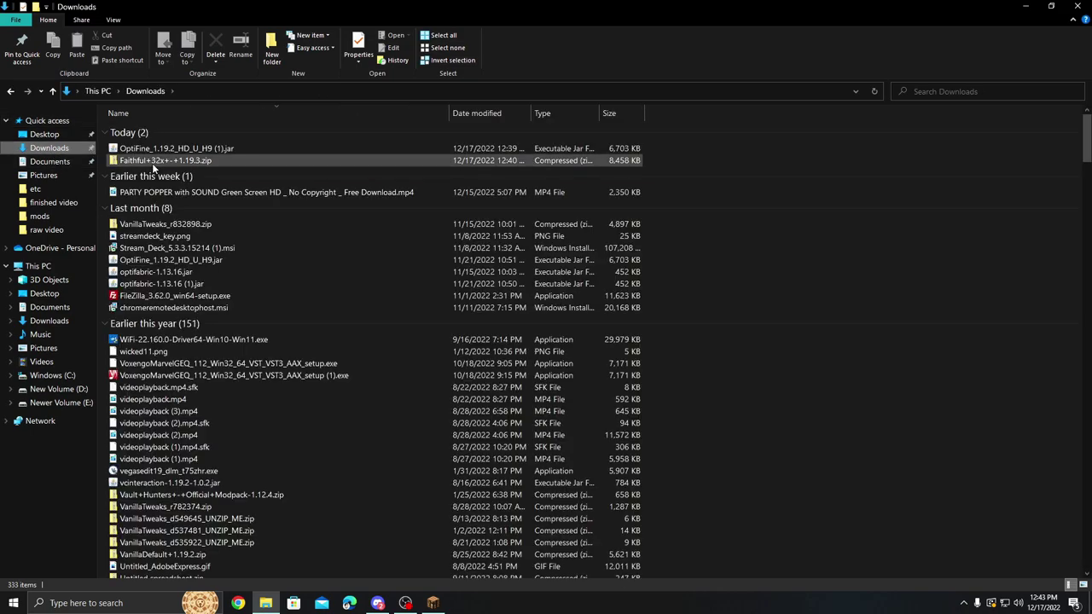
right_click(151, 163)
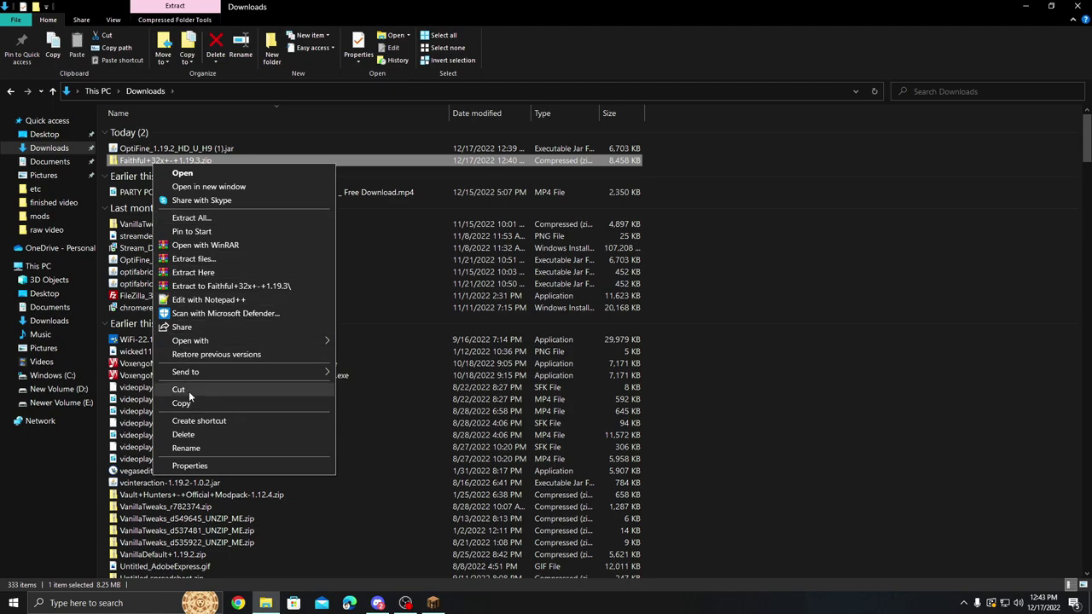
left_click(189, 394)
left_click(9, 93)
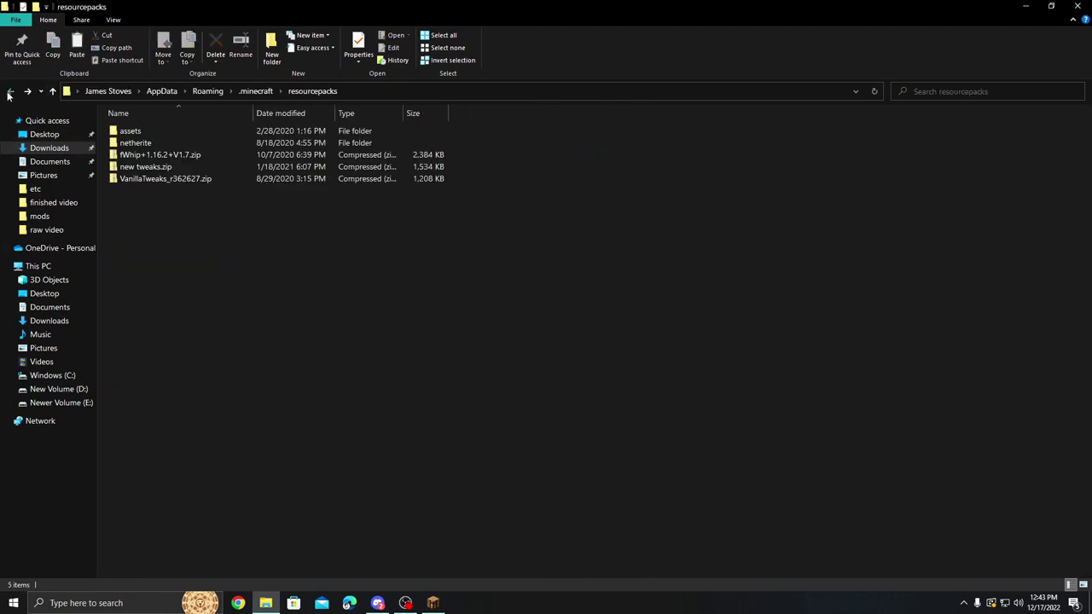
right_click(147, 247)
left_click(184, 331)
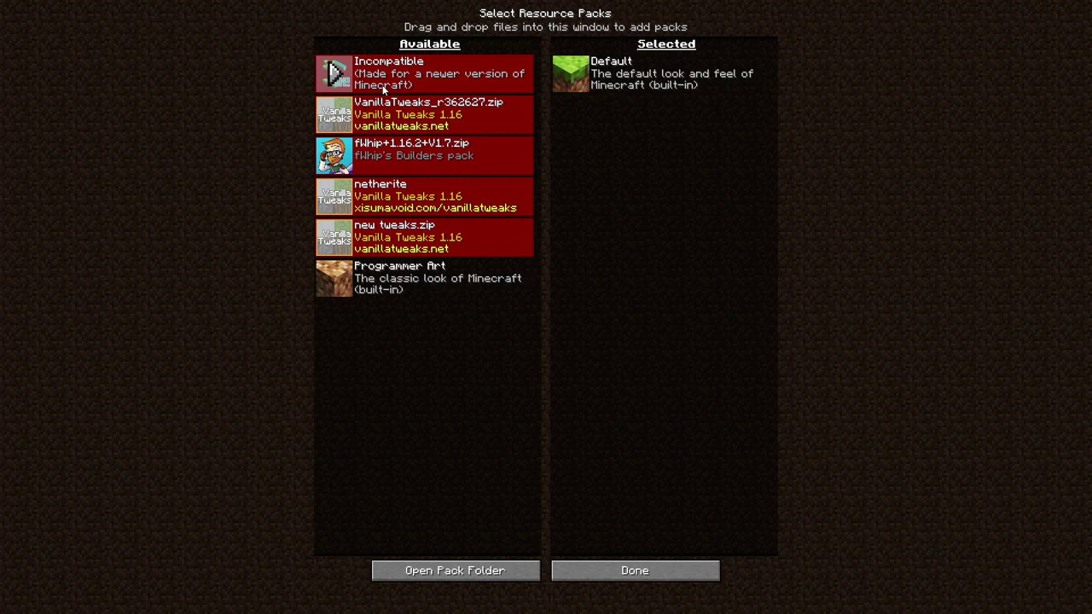
Step: Add the Faithful 32x pack to the selected resource packs despite the version mismatch and apply the selection
left_click(334, 74)
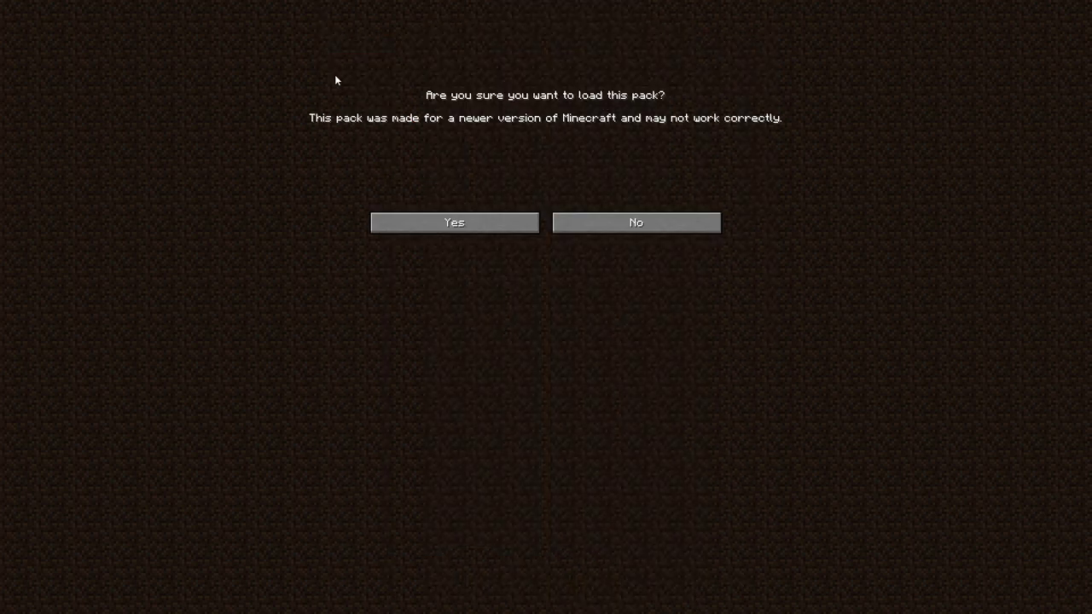
left_click(475, 220)
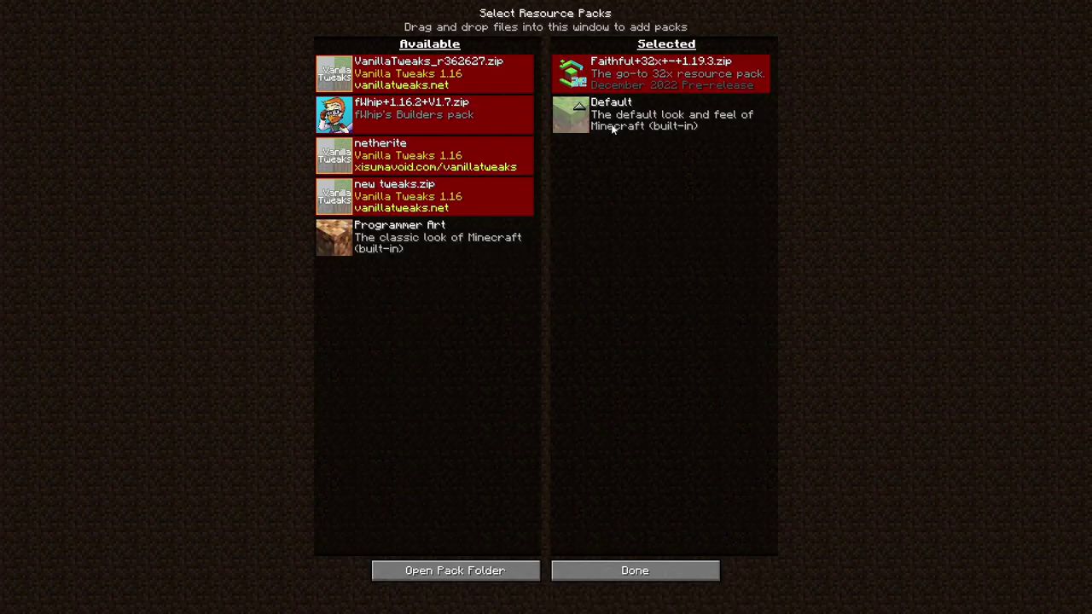
left_click(585, 571)
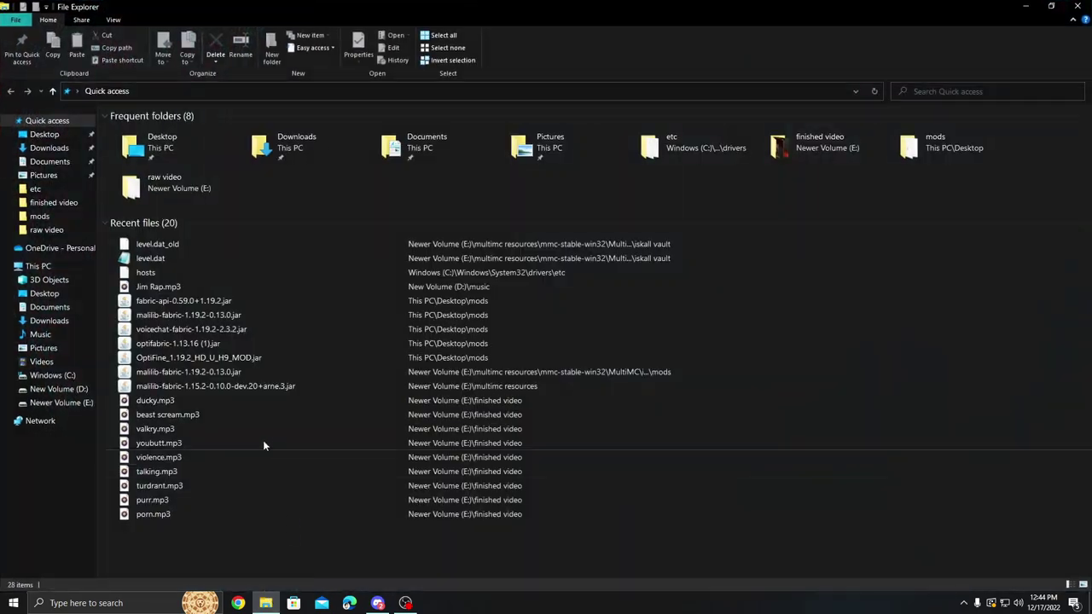
Step: Run OptiFine_1.19.2_HD_U_H9 (1).jar from Downloads to install OptiFine, then close File Explorer
left_click(53, 148)
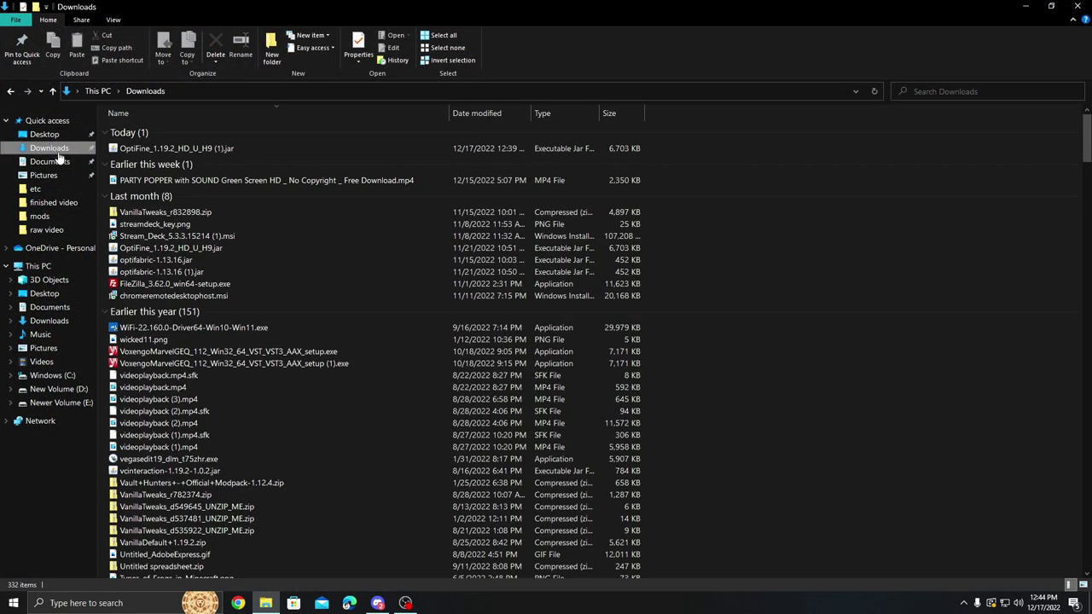
double_click(163, 151)
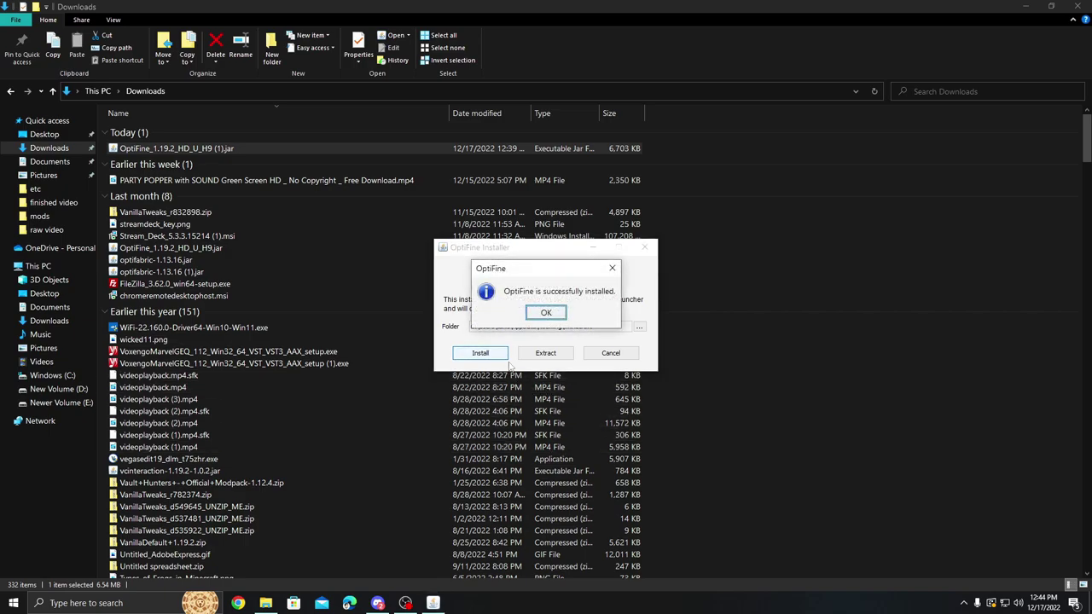
left_click(549, 313)
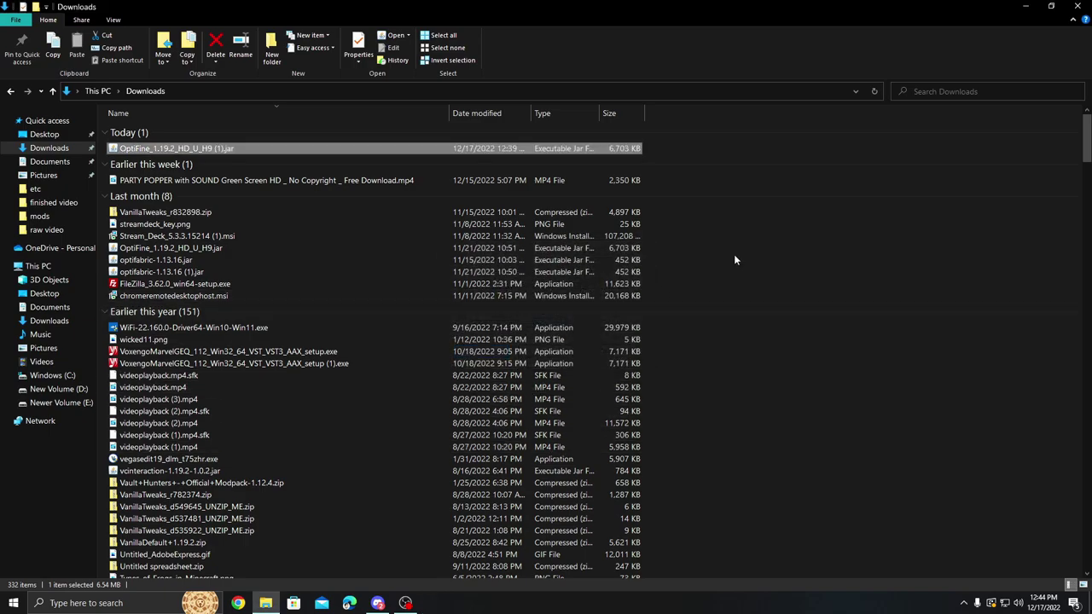
left_click(1075, 11)
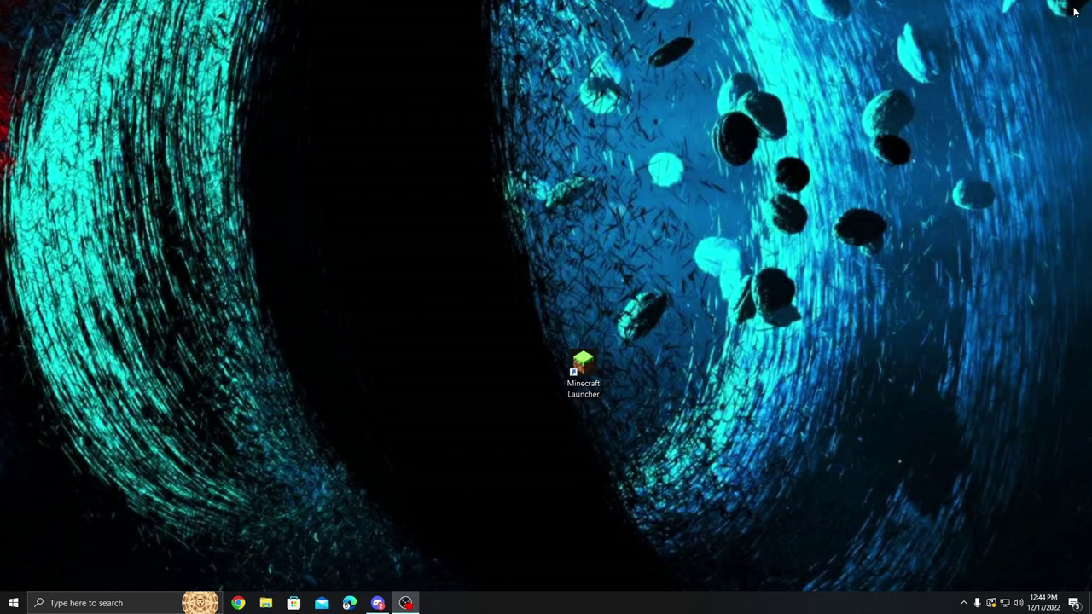
Step: Open Minecraft Launcher and start the OptiFine 1.19.2 installation, accepting the risks so the modified-installation warning no longer appears
double_click(581, 361)
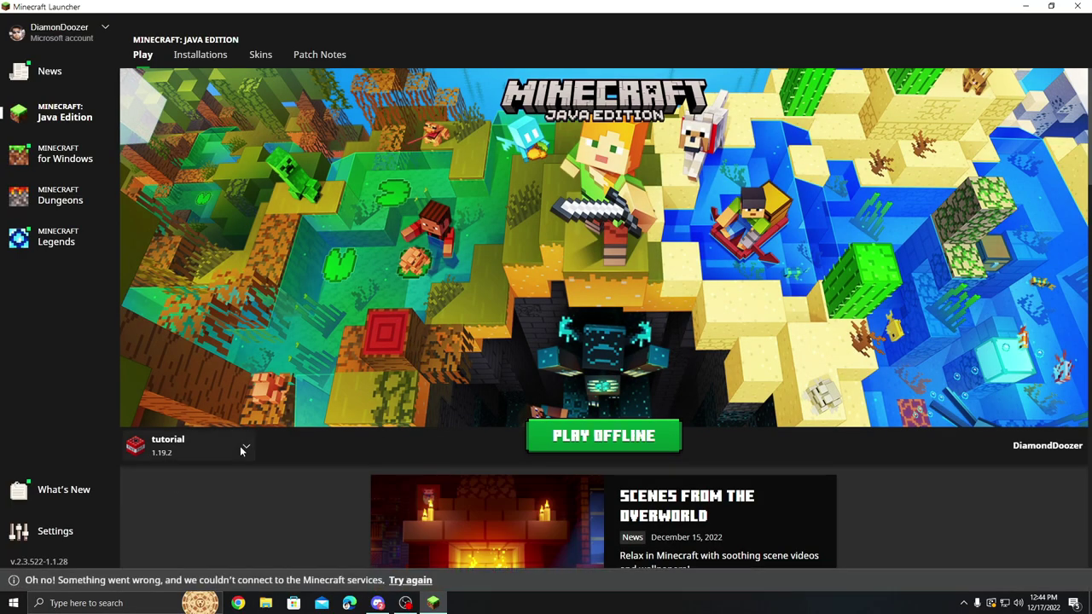
left_click(200, 55)
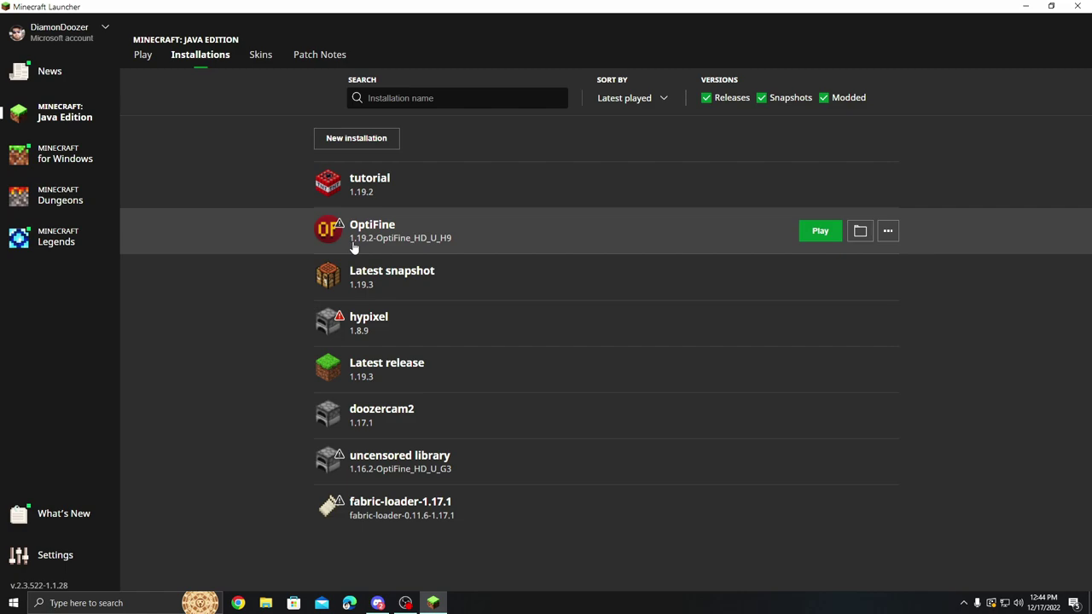
left_click(825, 233)
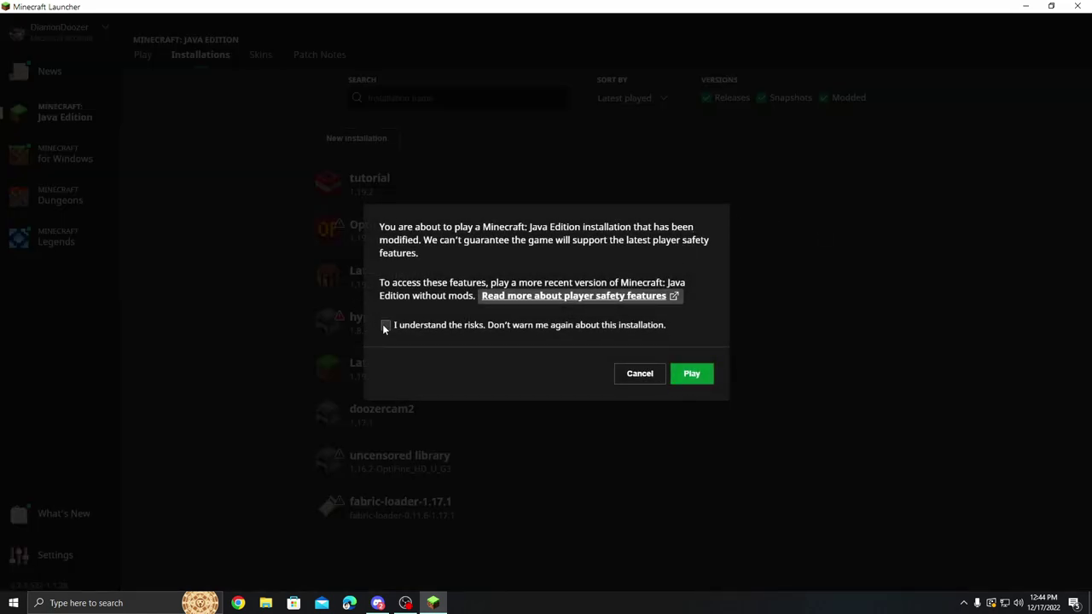
left_click(384, 326)
left_click(683, 373)
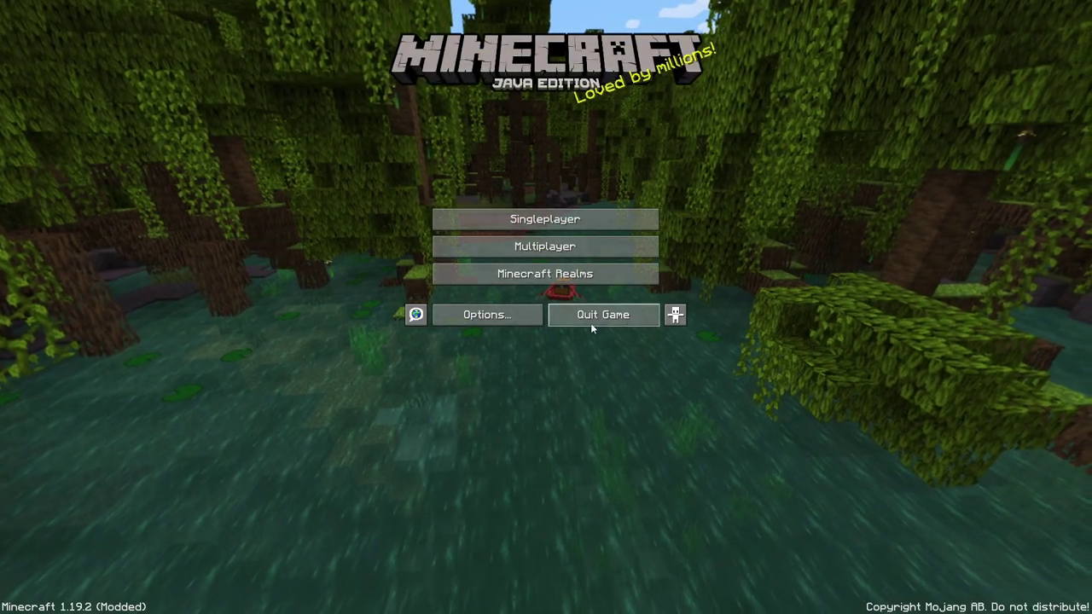
Step: Turn Monochrome Logo on and Auto-Jump off in the accessibility settings
left_click(512, 316)
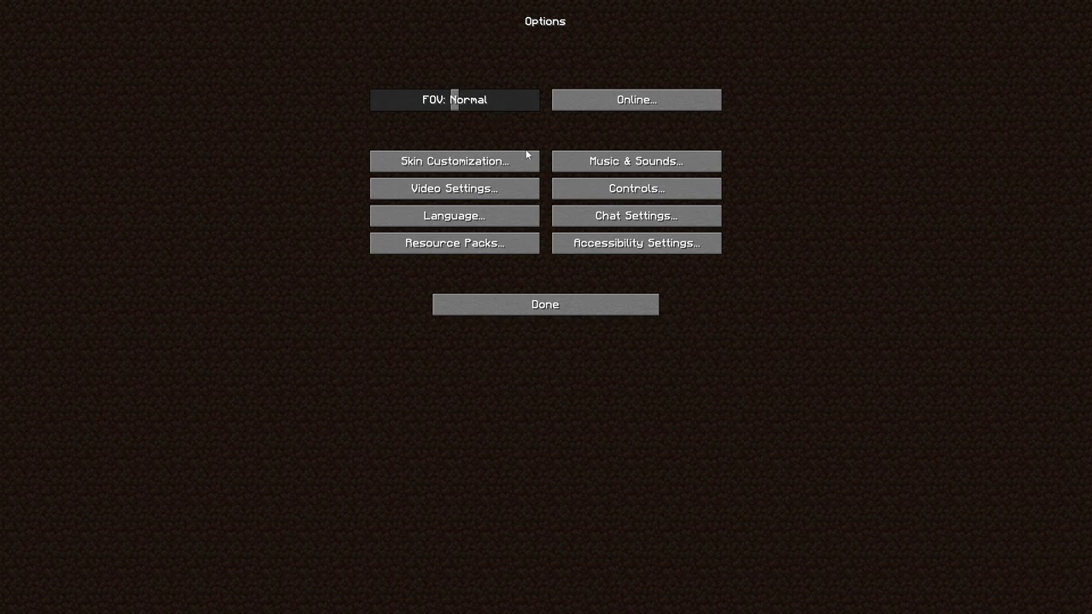
left_click(510, 304)
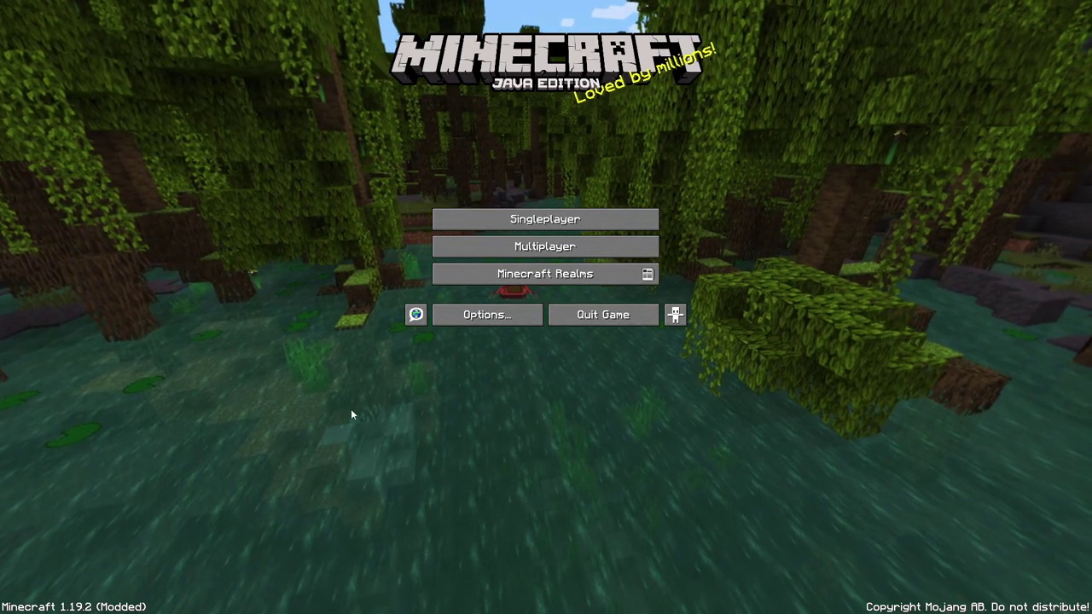
left_click(488, 313)
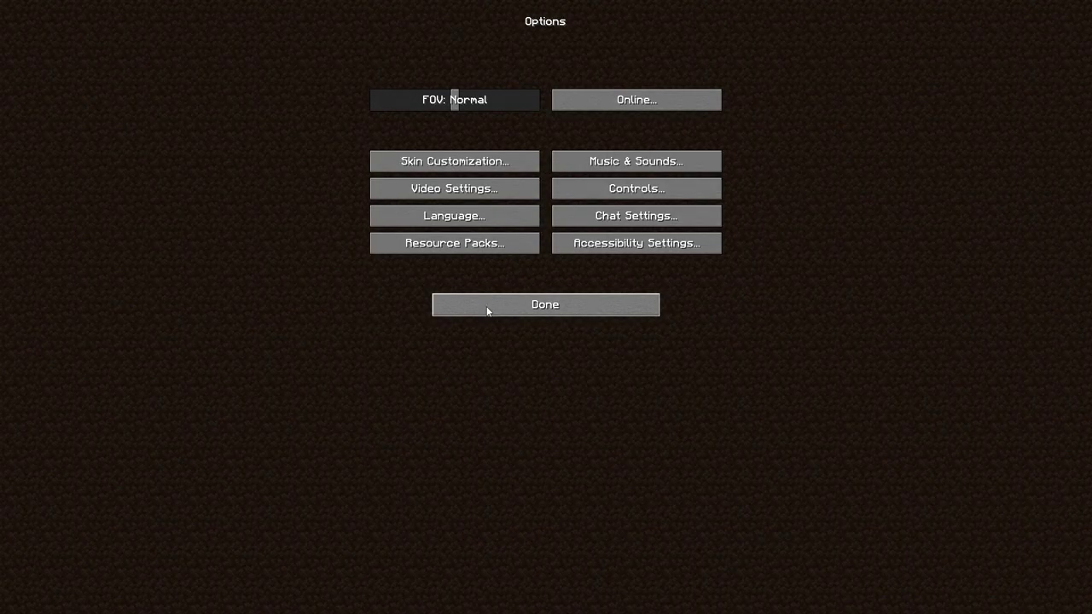
left_click(638, 247)
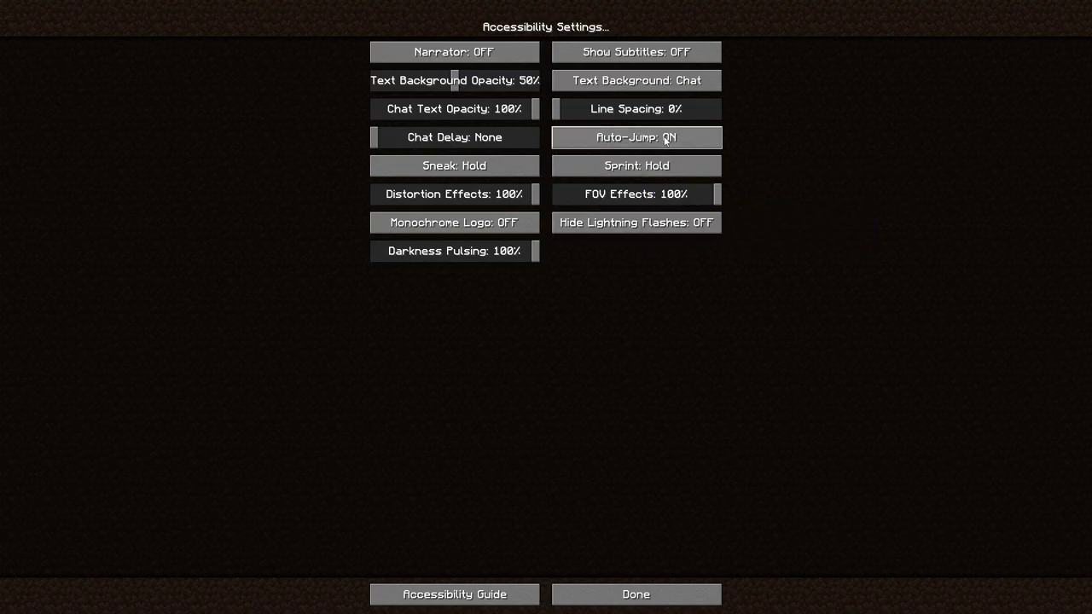
left_click(517, 225)
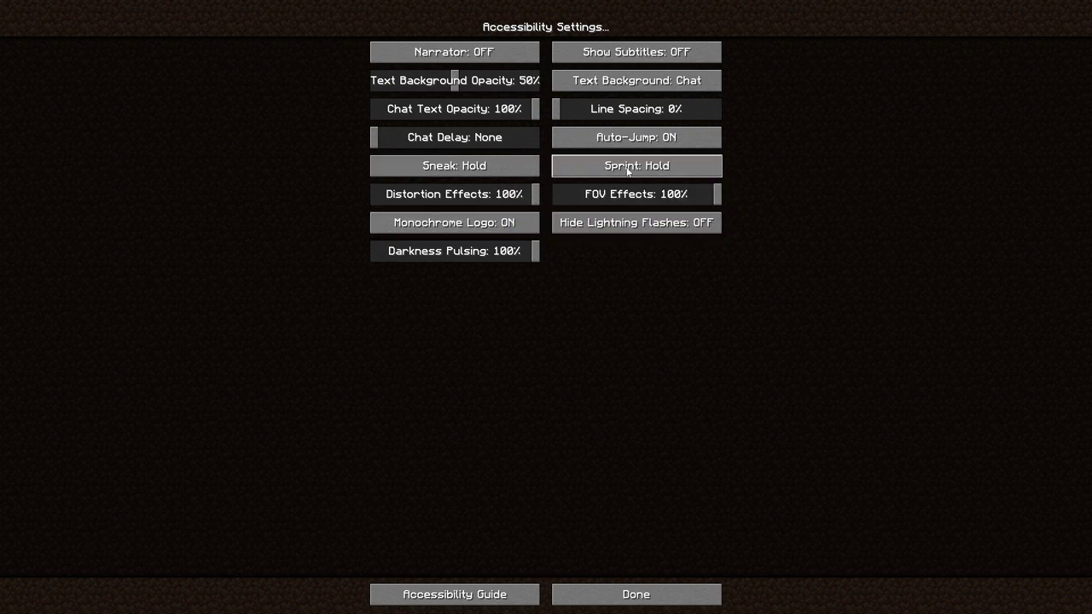
left_click(632, 141)
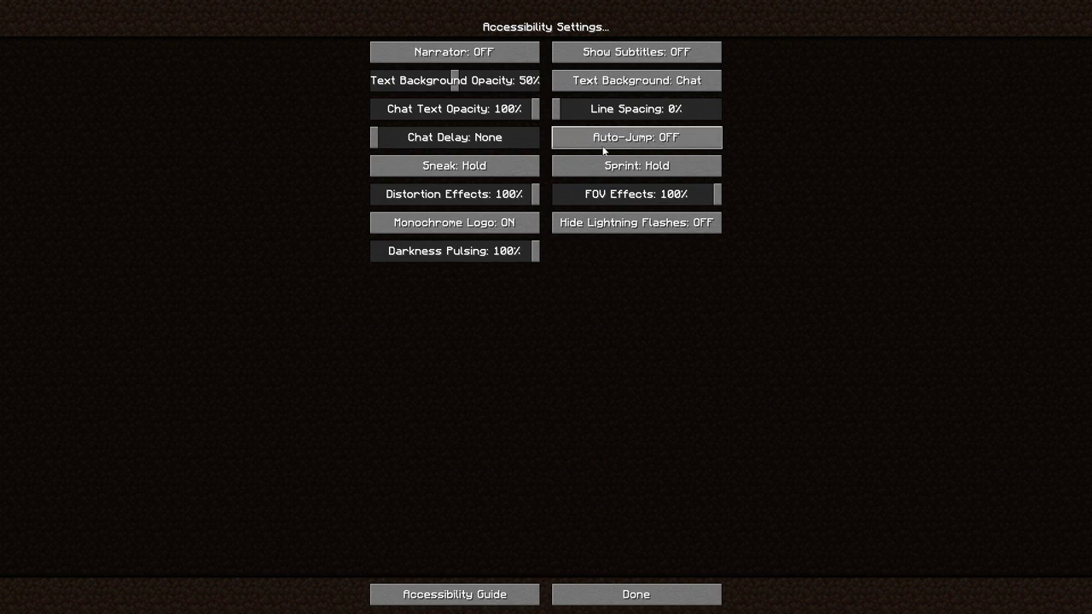
left_click(626, 594)
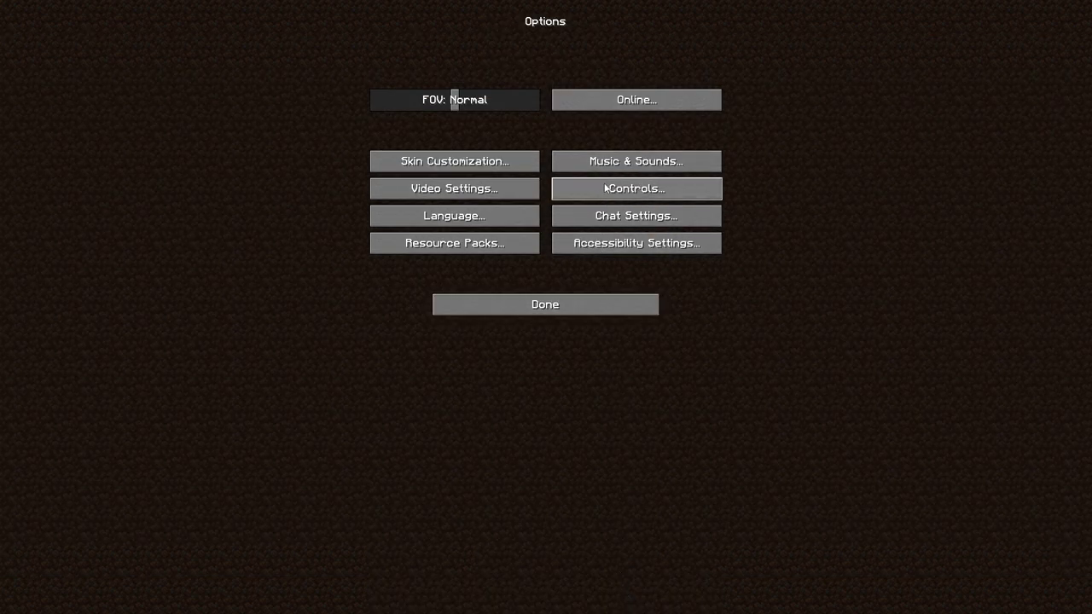
Step: Limit the maximum framerate to 120 fps in the video settings
left_click(453, 190)
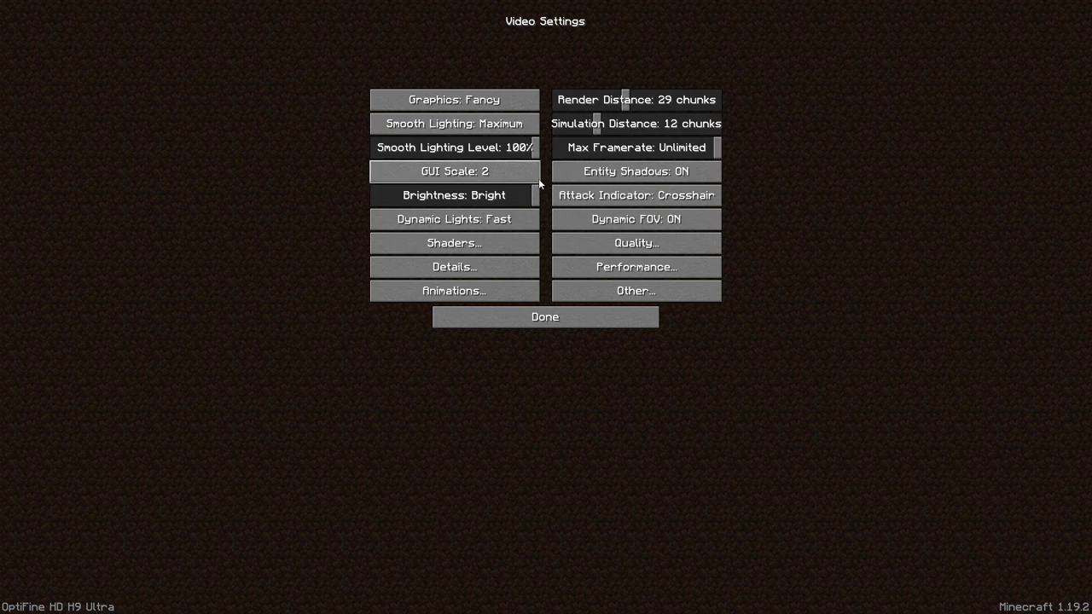
left_click(686, 154)
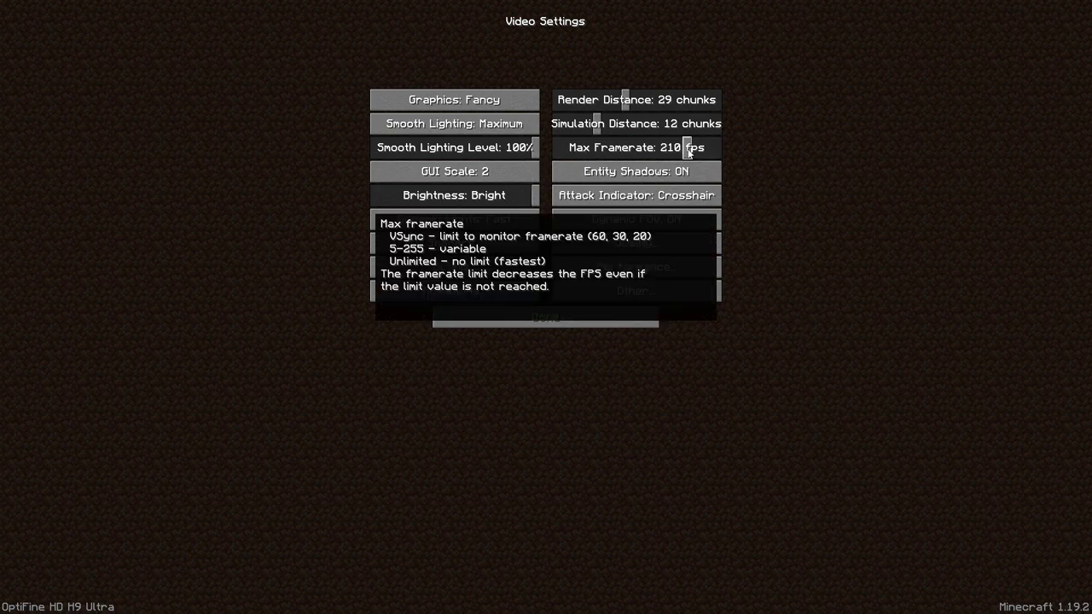
left_click_drag(680, 157, 631, 152)
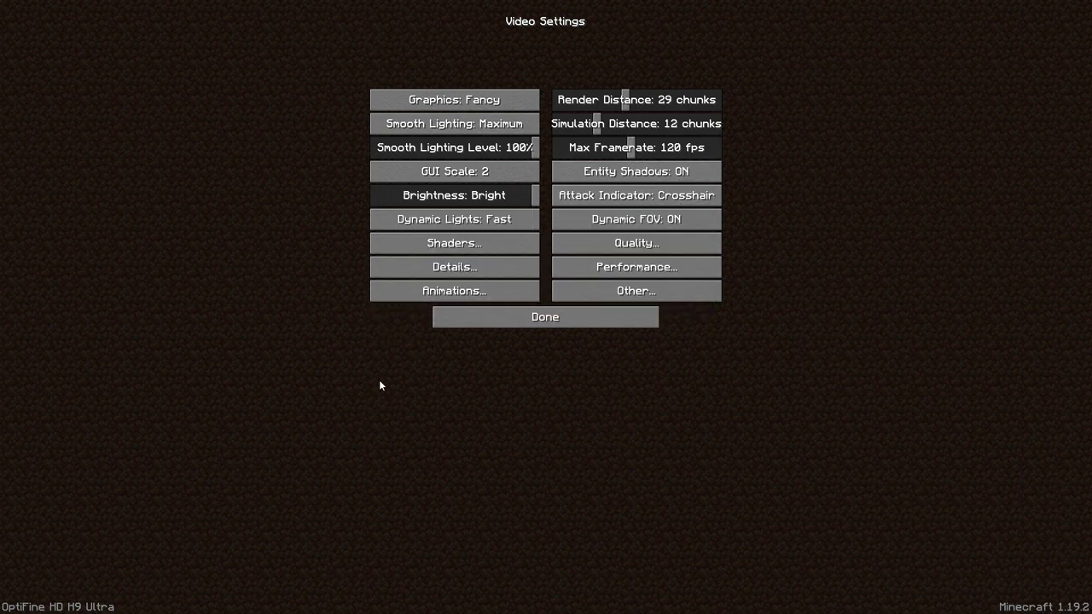
Step: In the animation settings, keep all animations on except Portal Animated, and set Particles to Minimal
left_click(445, 293)
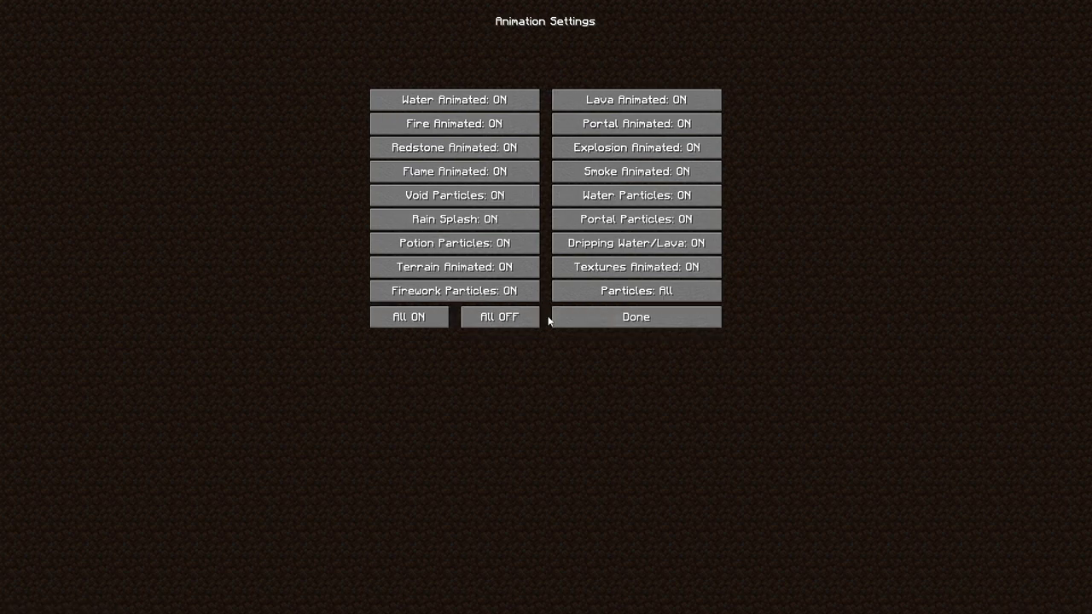
left_click(510, 321)
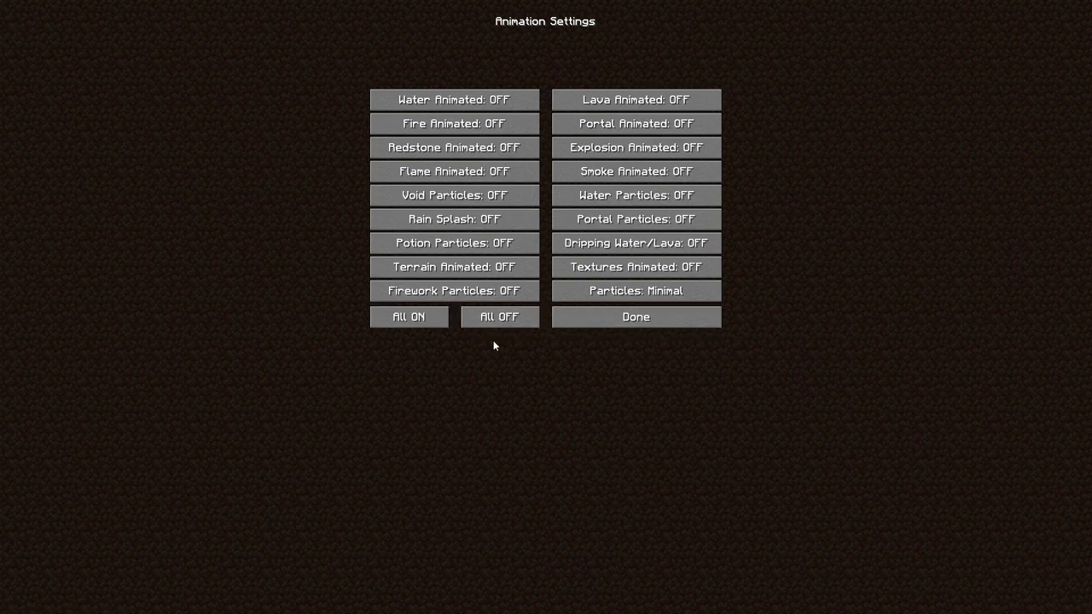
left_click(435, 318)
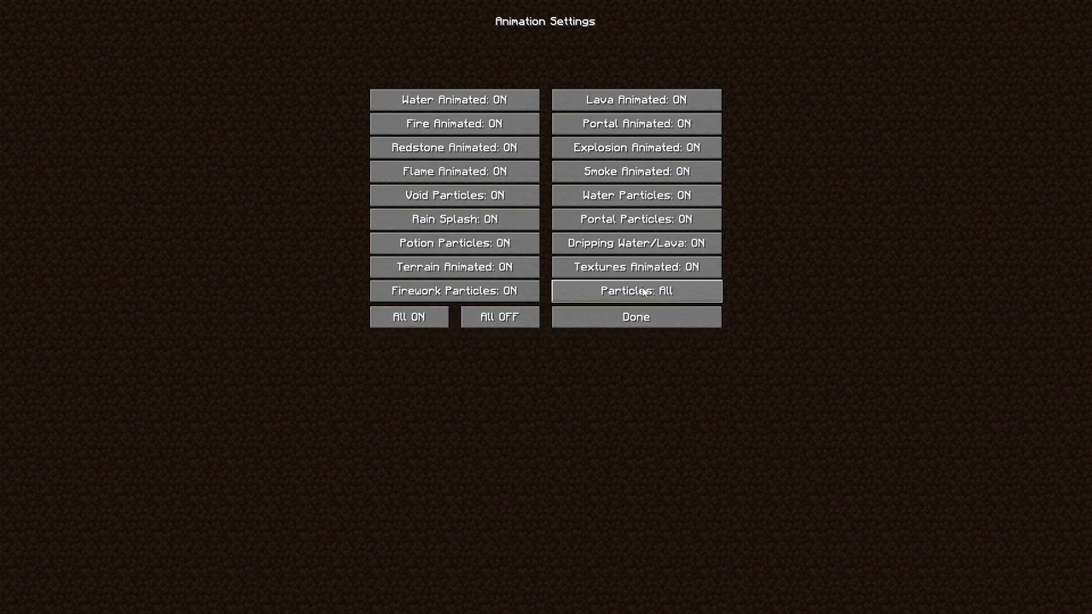
left_click(644, 295)
left_click(643, 301)
left_click(638, 130)
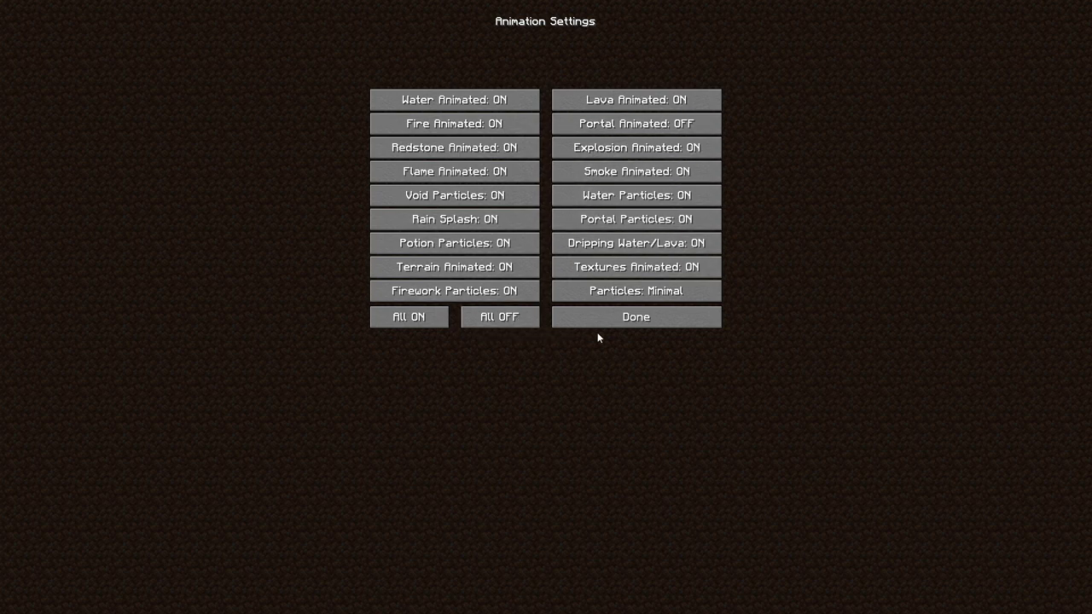
left_click(624, 317)
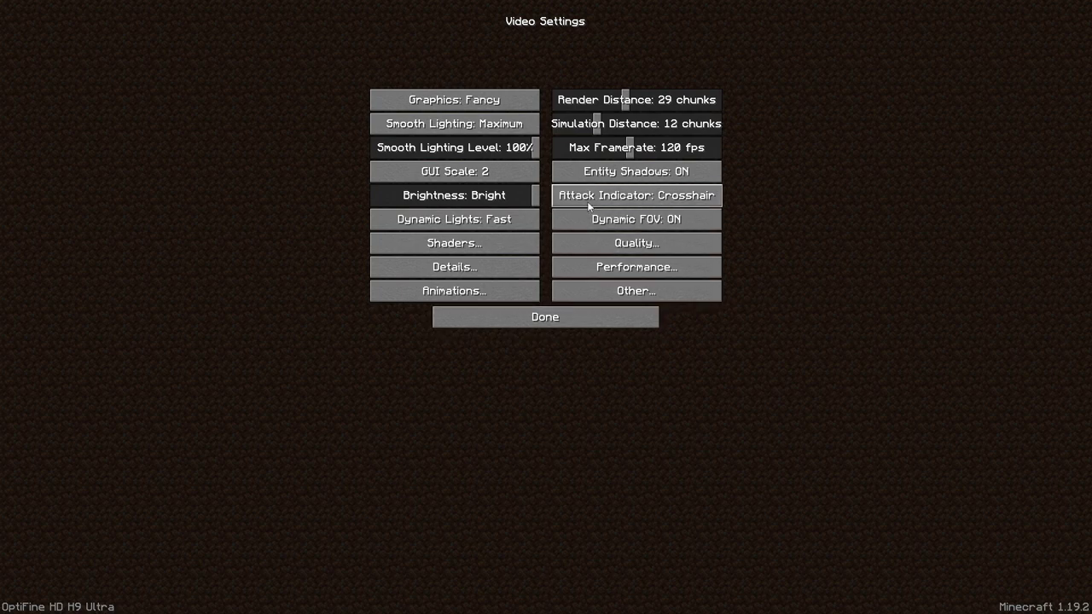
Step: Check the quality and performance settings, and turn View Bobbing off in the detail settings
left_click(611, 246)
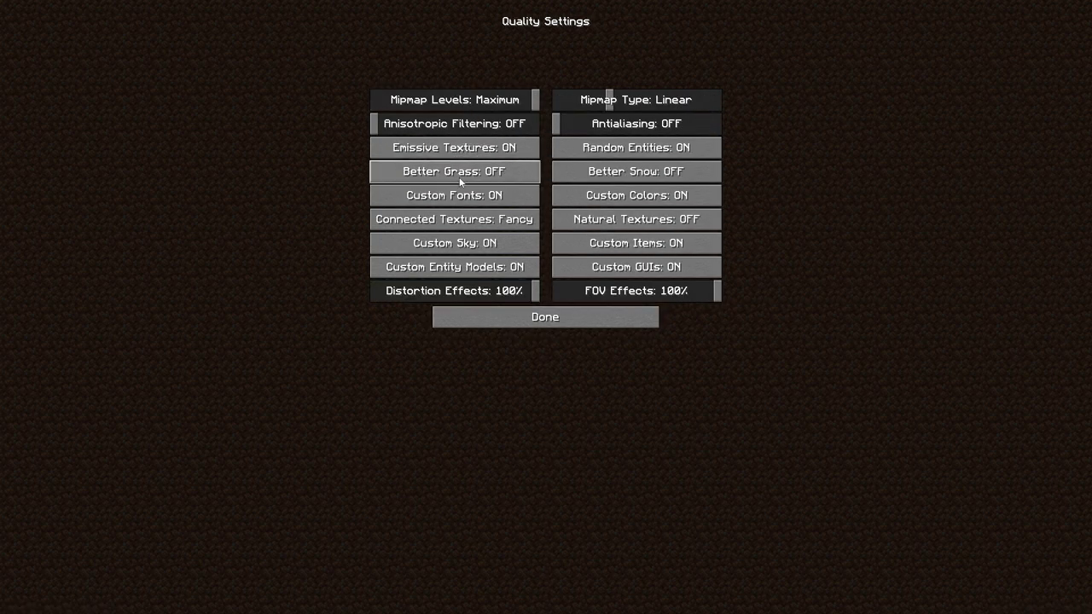
left_click(582, 323)
left_click(629, 266)
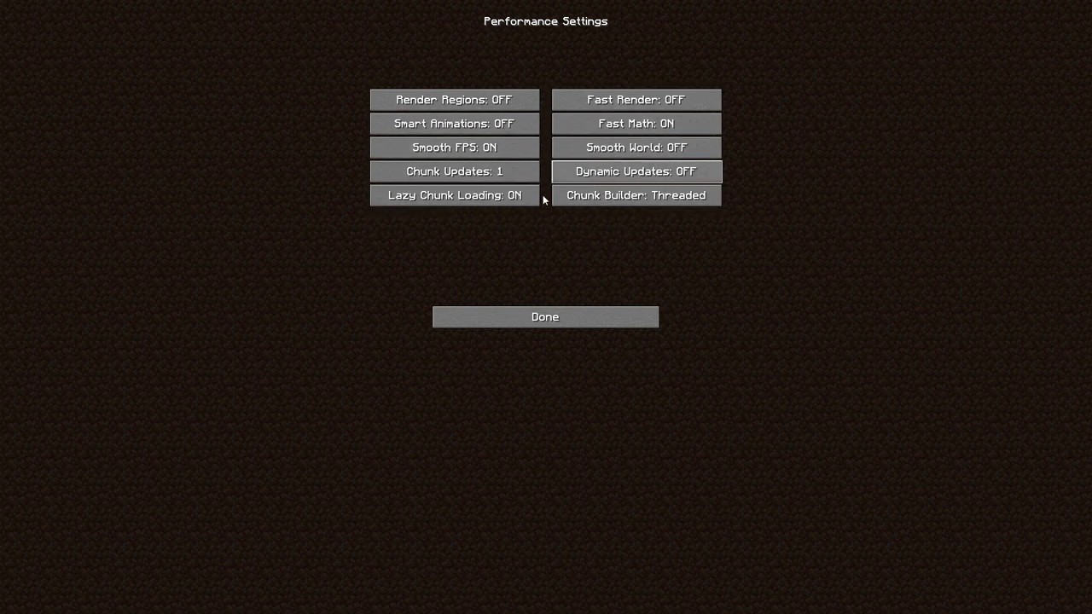
left_click(533, 322)
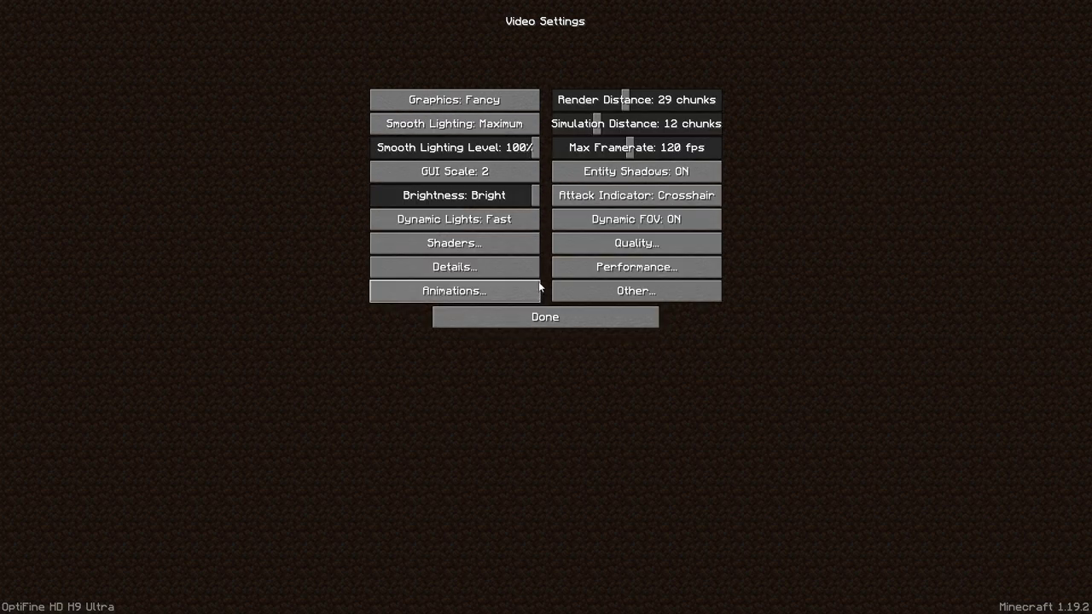
left_click(496, 268)
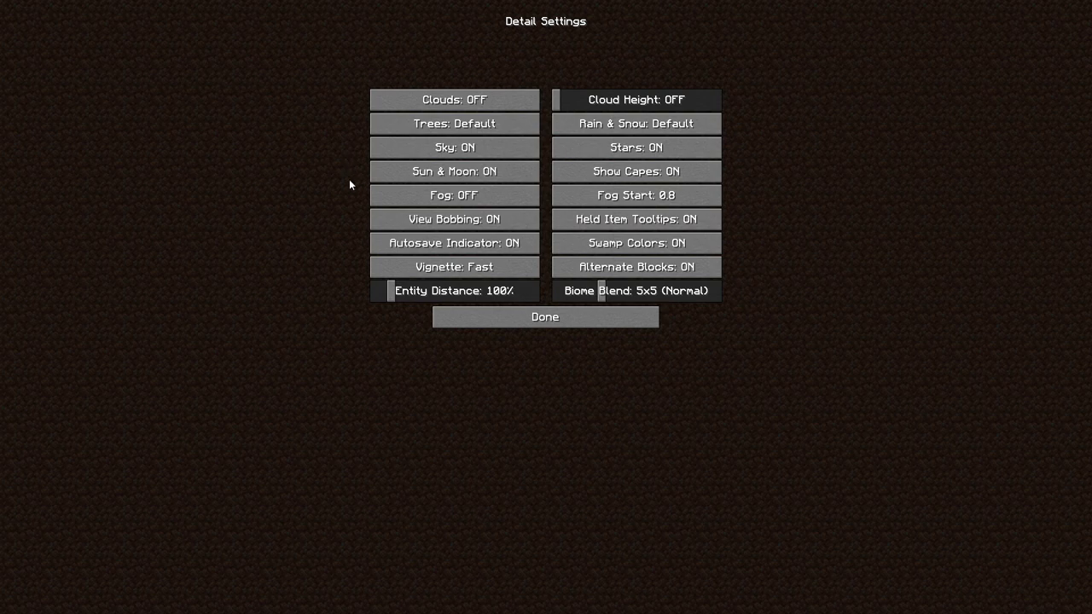
left_click(474, 222)
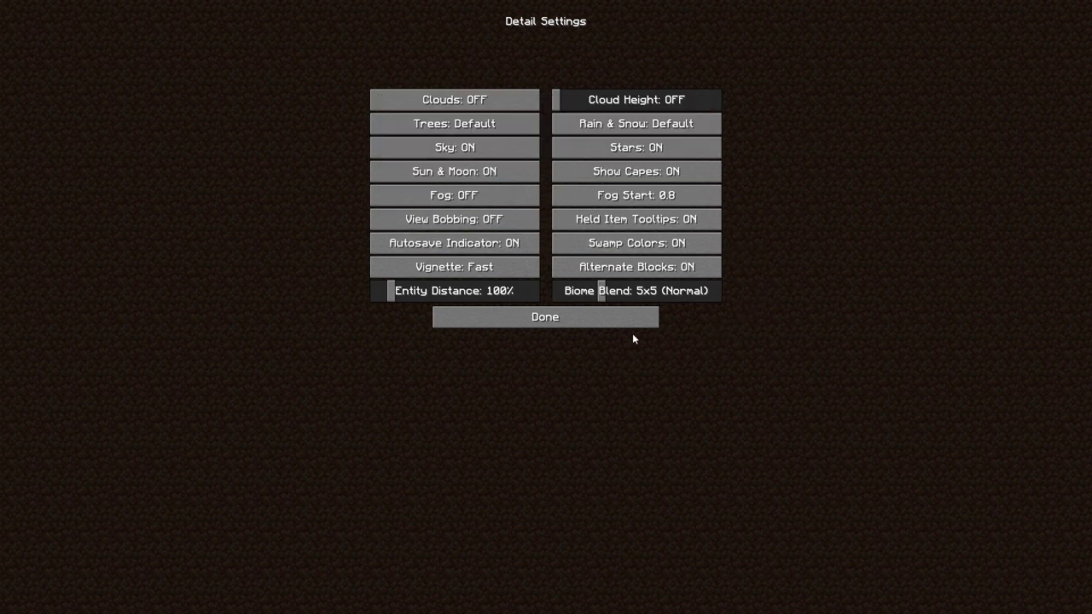
left_click(535, 321)
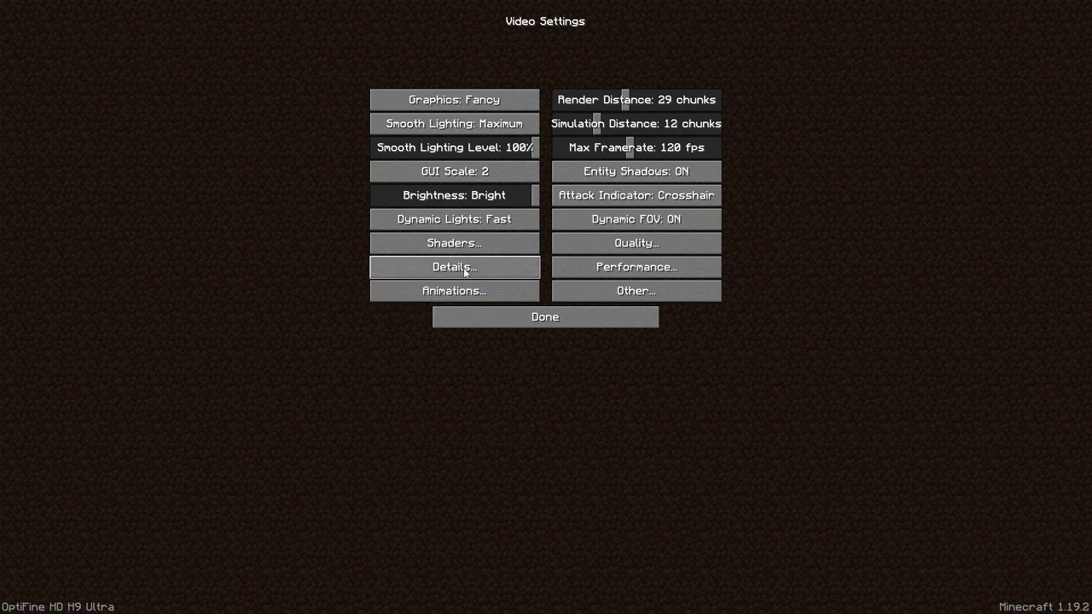
Step: Review the other, performance and quality pages of the video settings, as well as the Dynamic FOV option
left_click(596, 290)
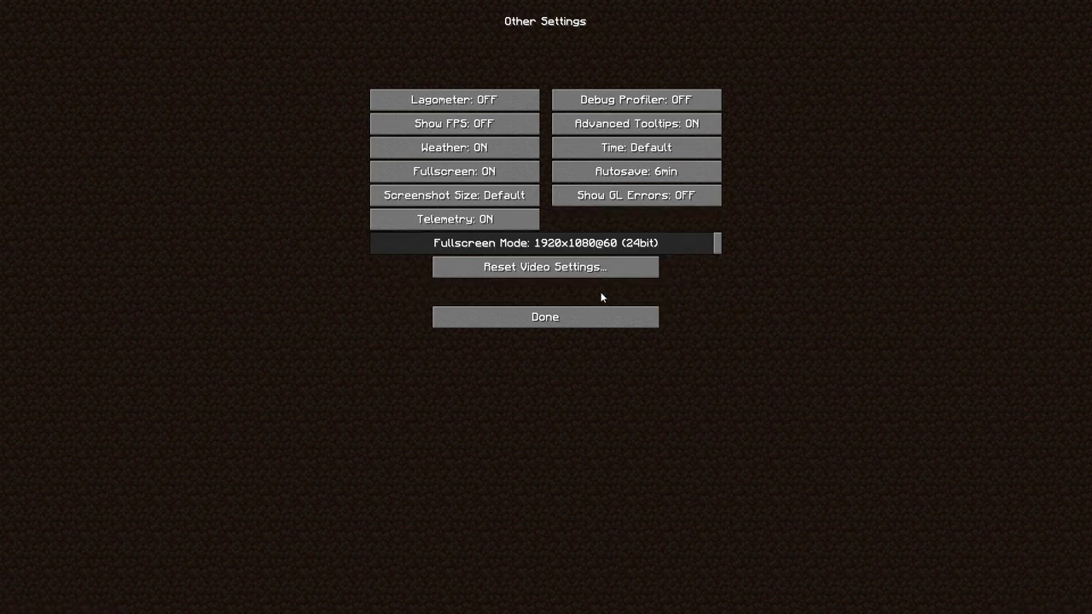
left_click(560, 317)
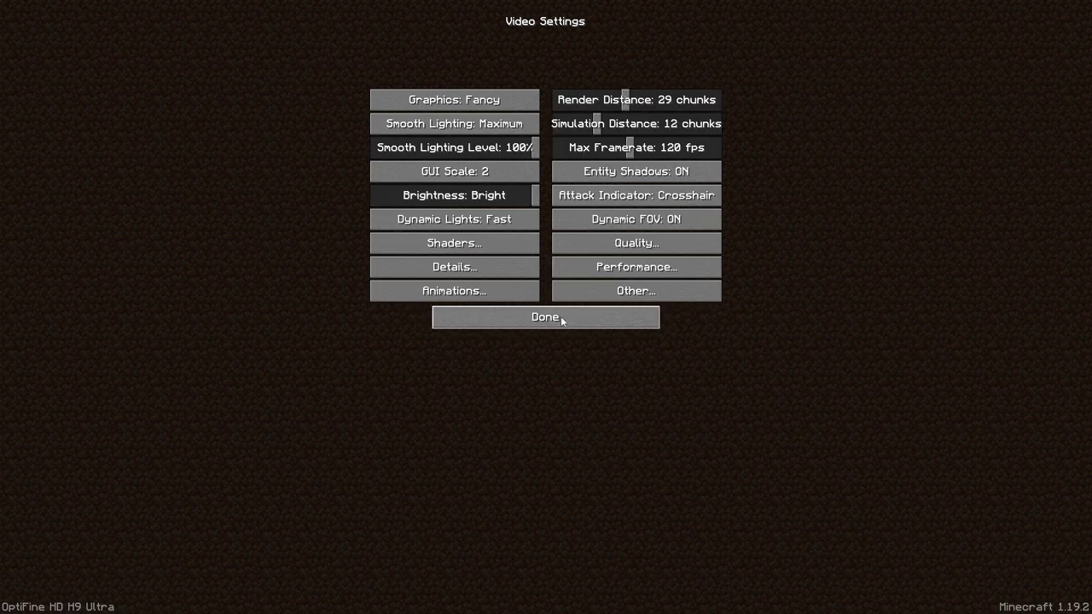
left_click(560, 266)
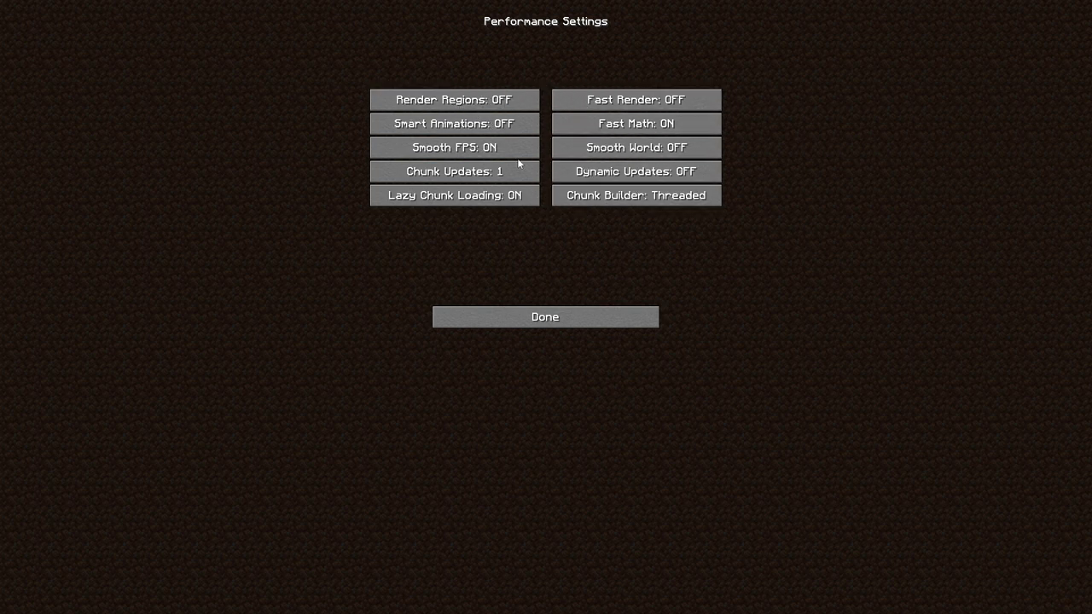
left_click(529, 319)
left_click(597, 244)
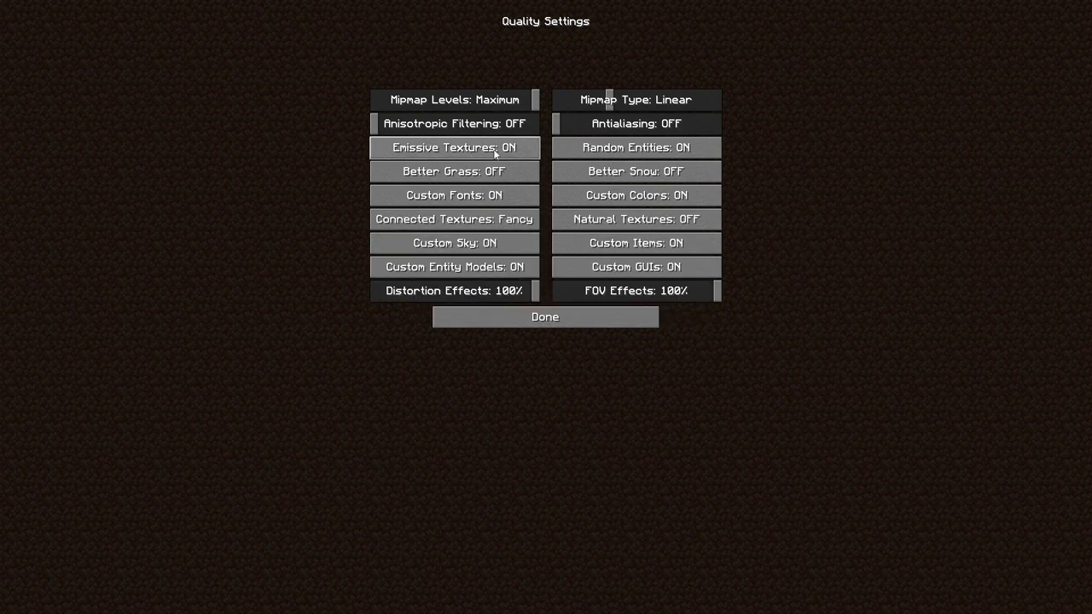
left_click(563, 320)
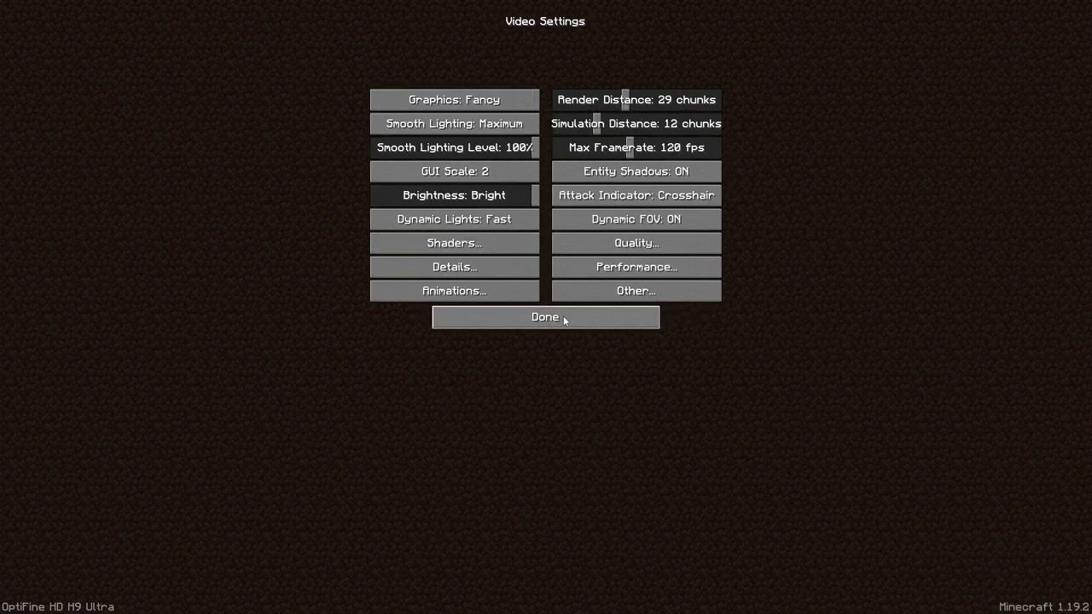
left_click(597, 223)
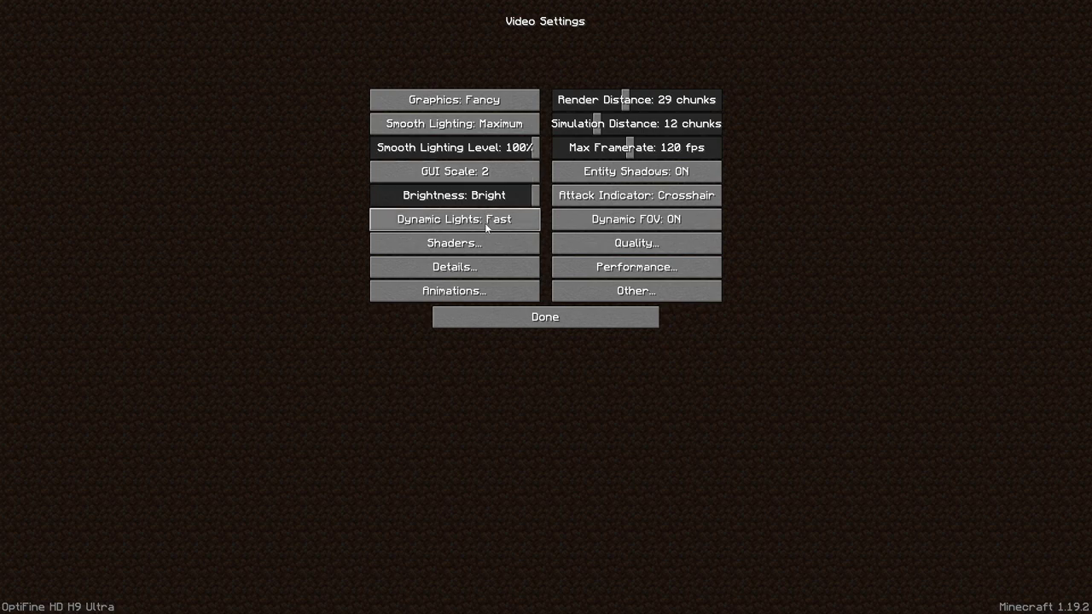
Step: Leave the video settings and raise the FOV above Normal in the game options
left_click(493, 320)
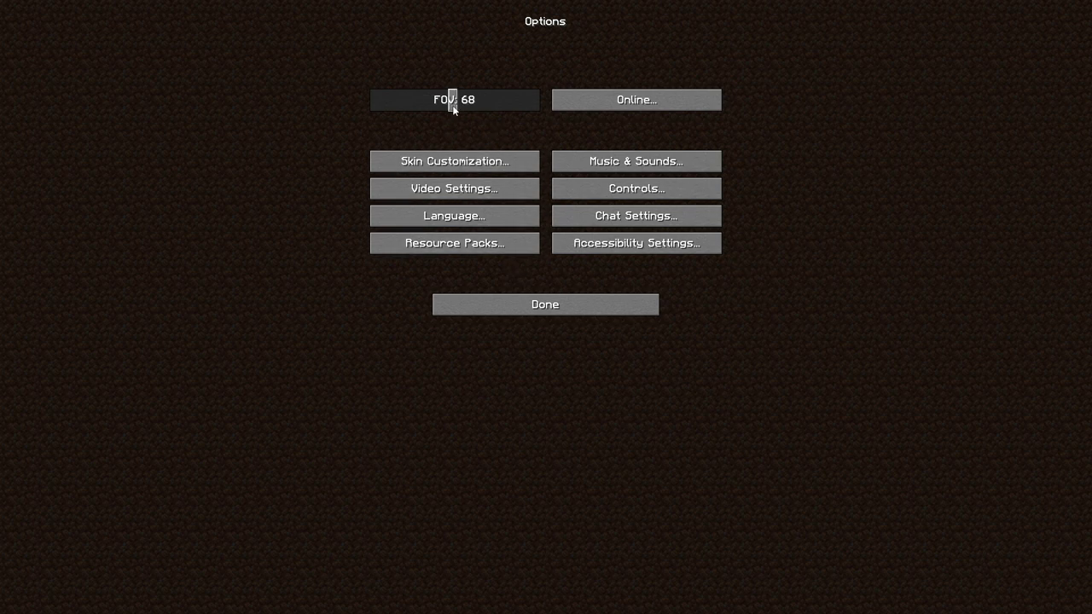
left_click_drag(453, 107, 474, 106)
left_click(553, 308)
Step: Create a new singleplayer world and walk forward in it
left_click(552, 222)
mouse_move(422, 78)
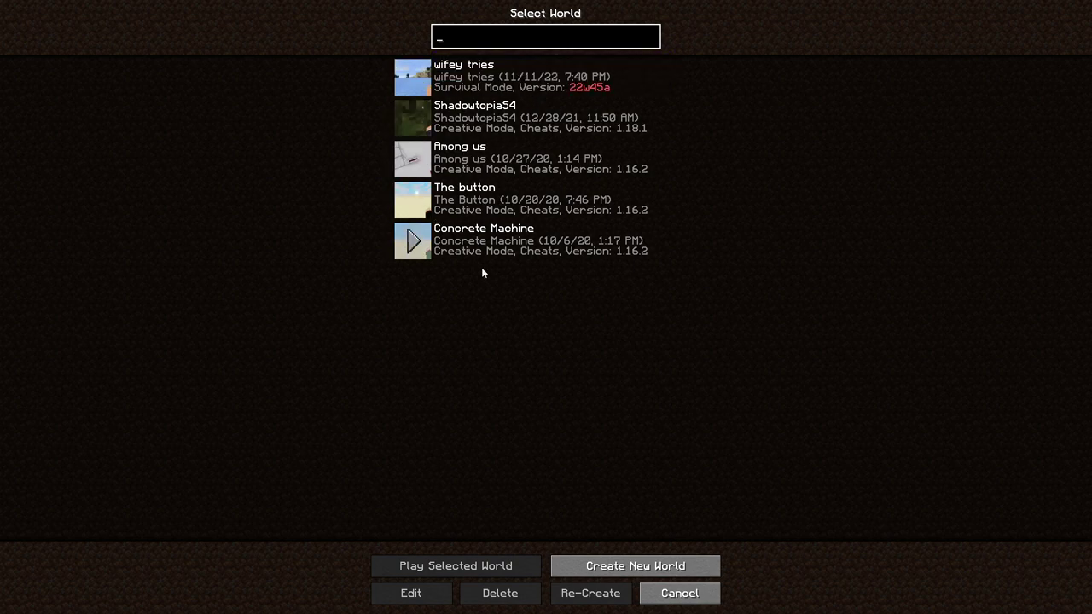
left_click(675, 568)
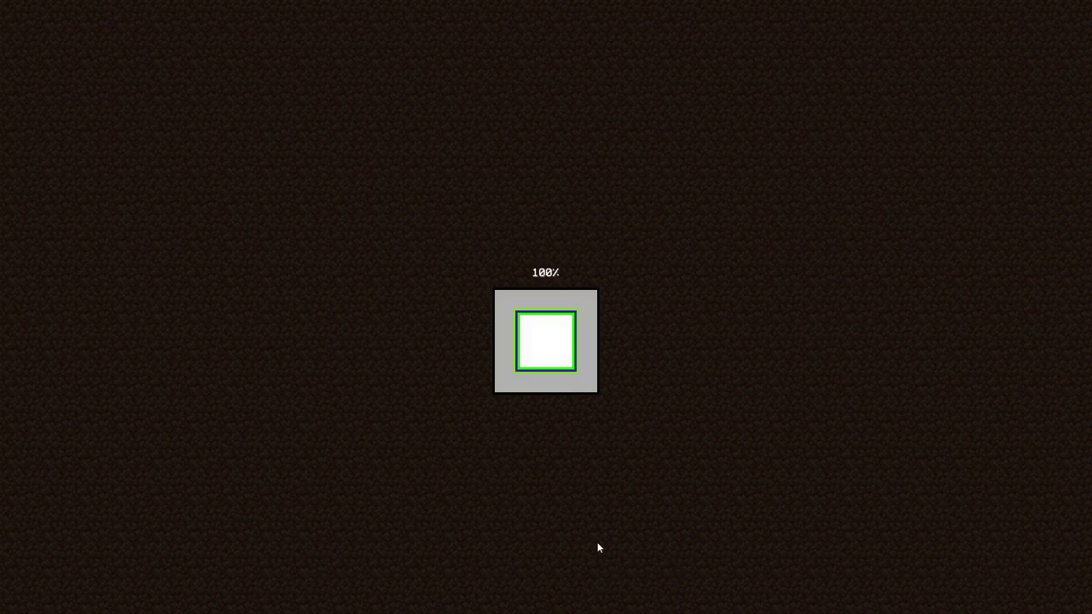
key("w")
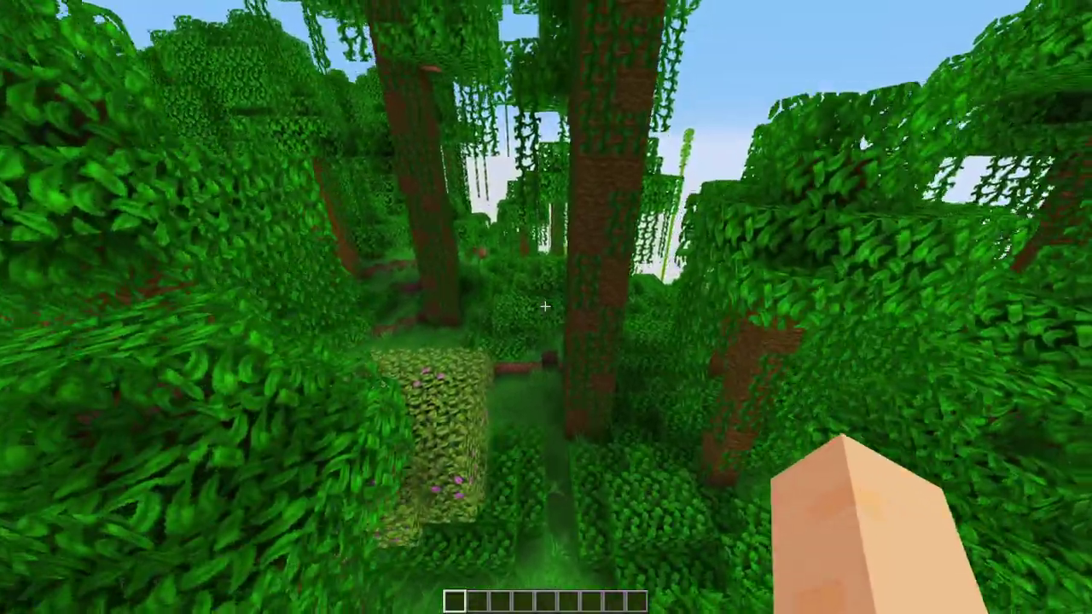
Step: Fly over the jungle canopy, the lake and the bamboo grove to examine how the terrain renders
key("w")
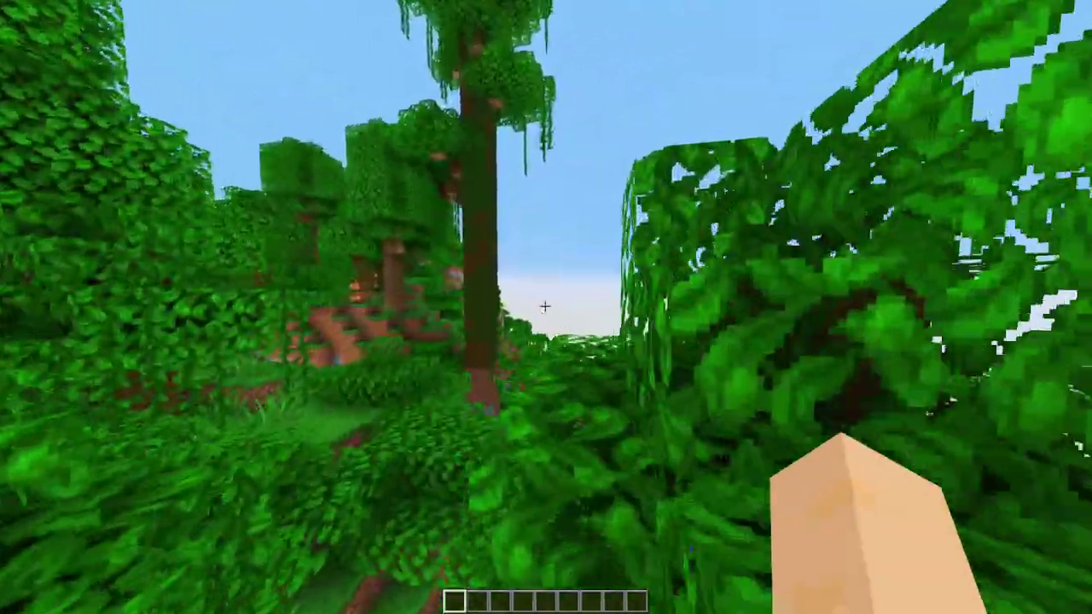
key("w")
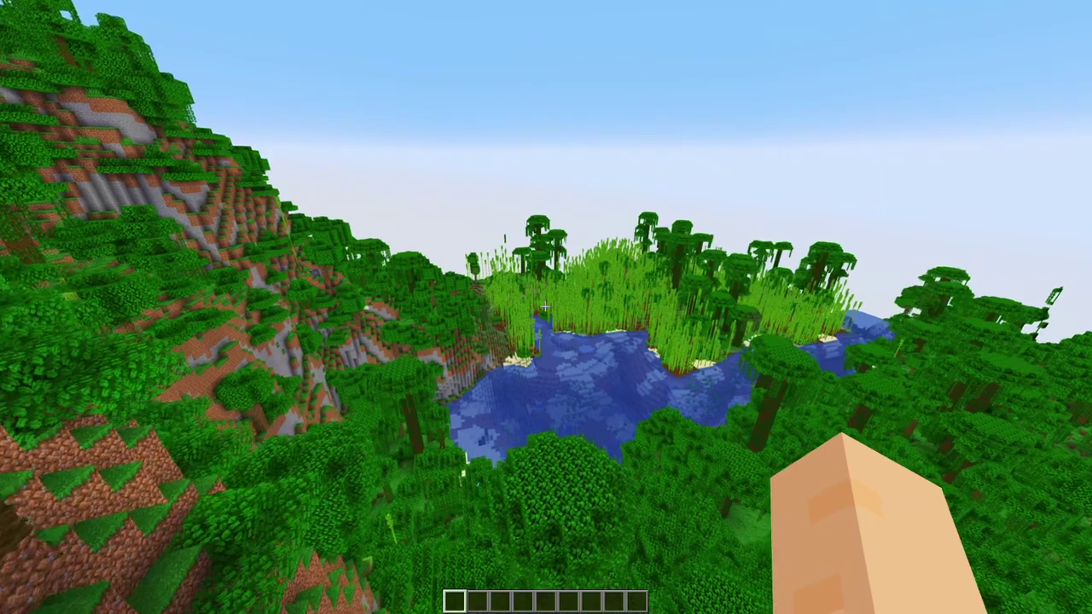
key("w")
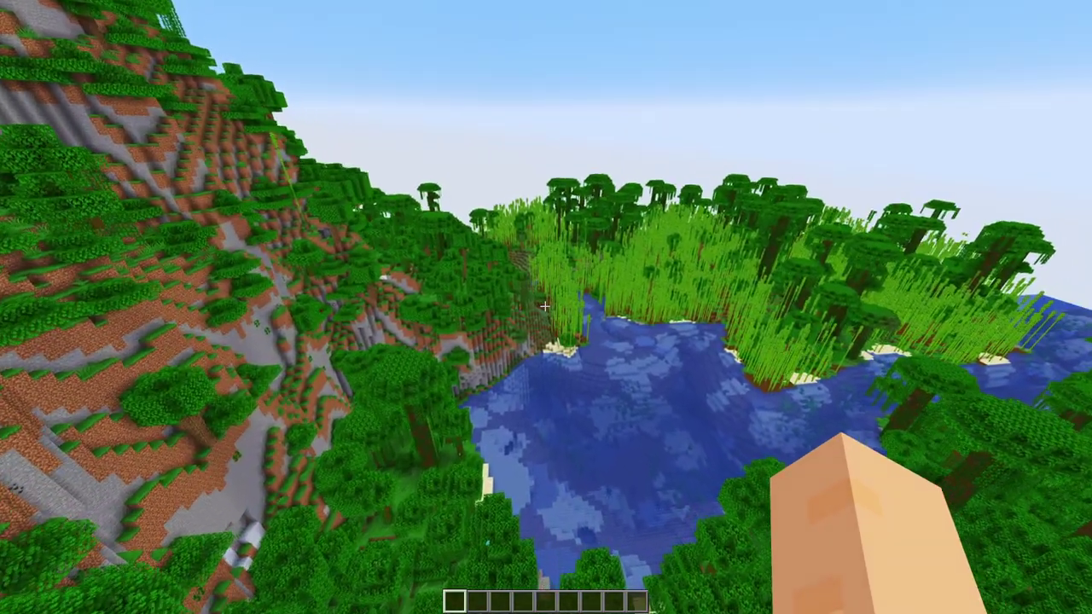
key("w")
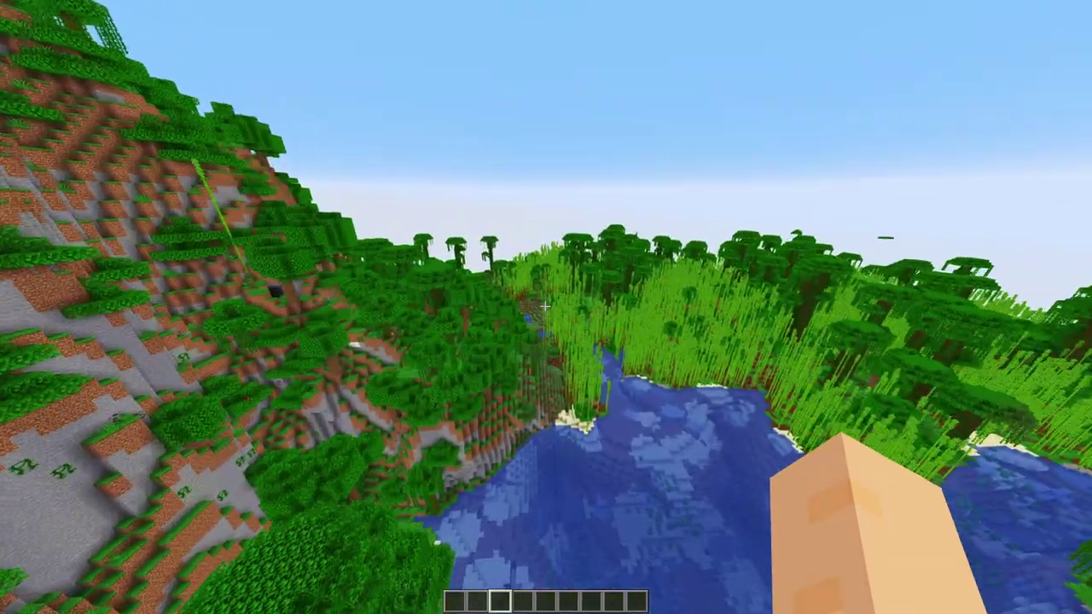
key("8")
key("w")
scroll(544, 305, "up", 5)
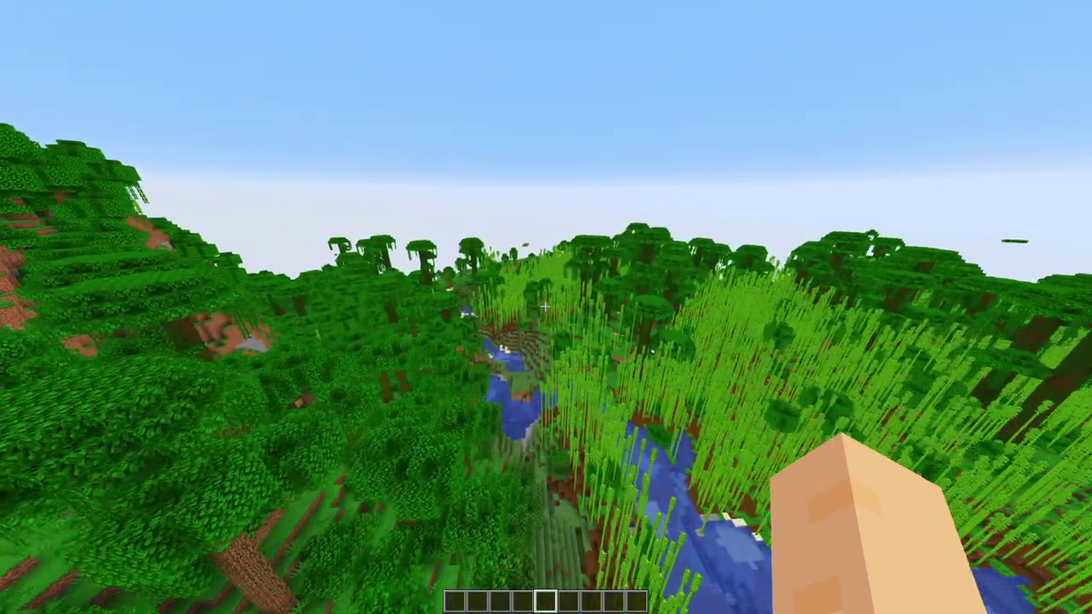
key("w")
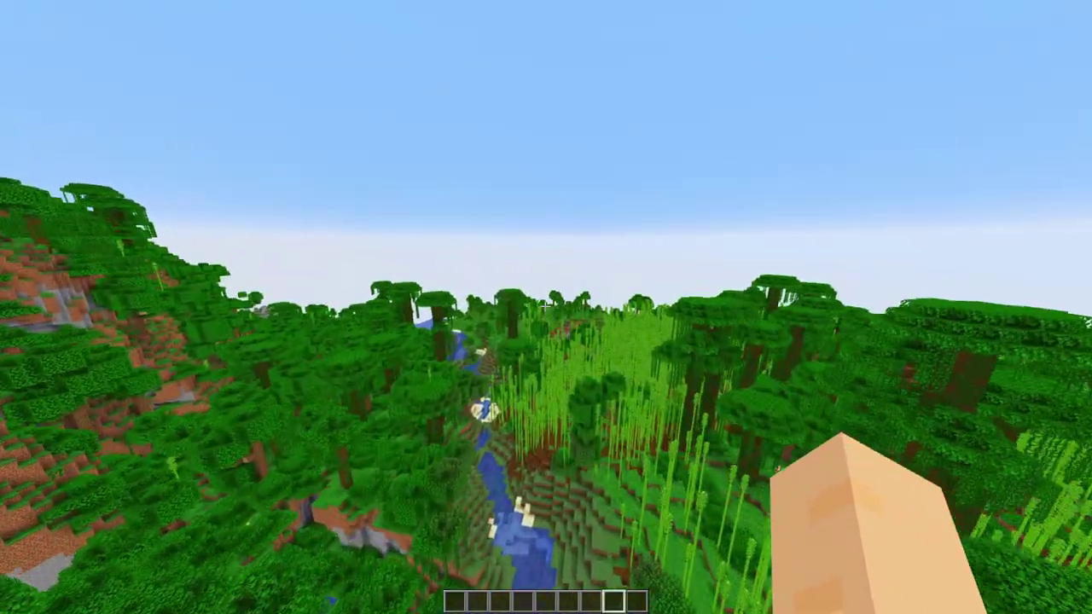
scroll(544, 305, "down", 5)
Step: Follow the river past the cave opening to the open grassland, and descend to inspect the grass near the hills
key("w")
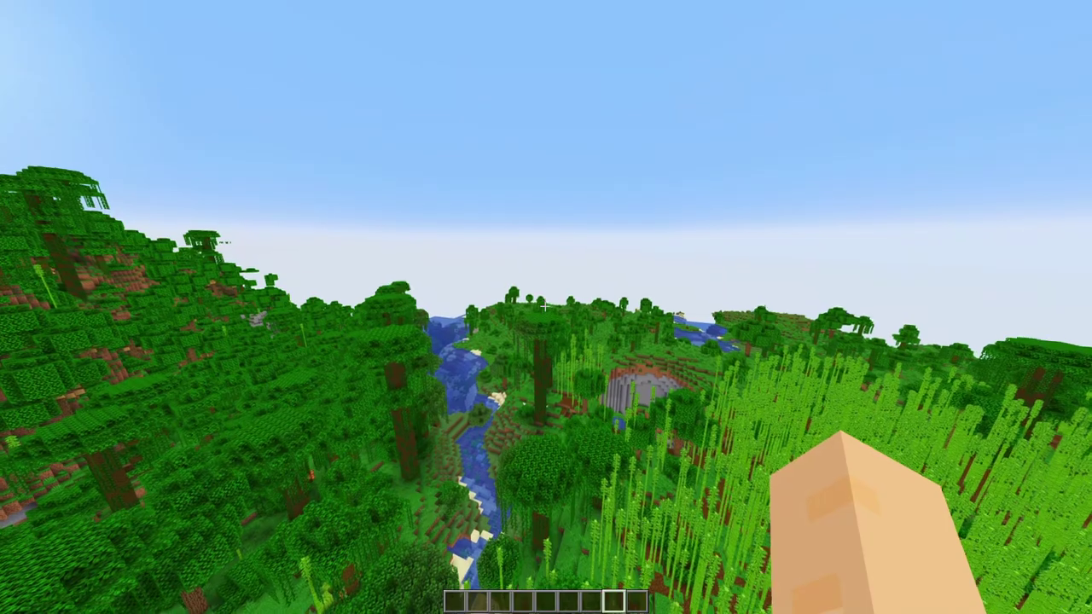
key("w")
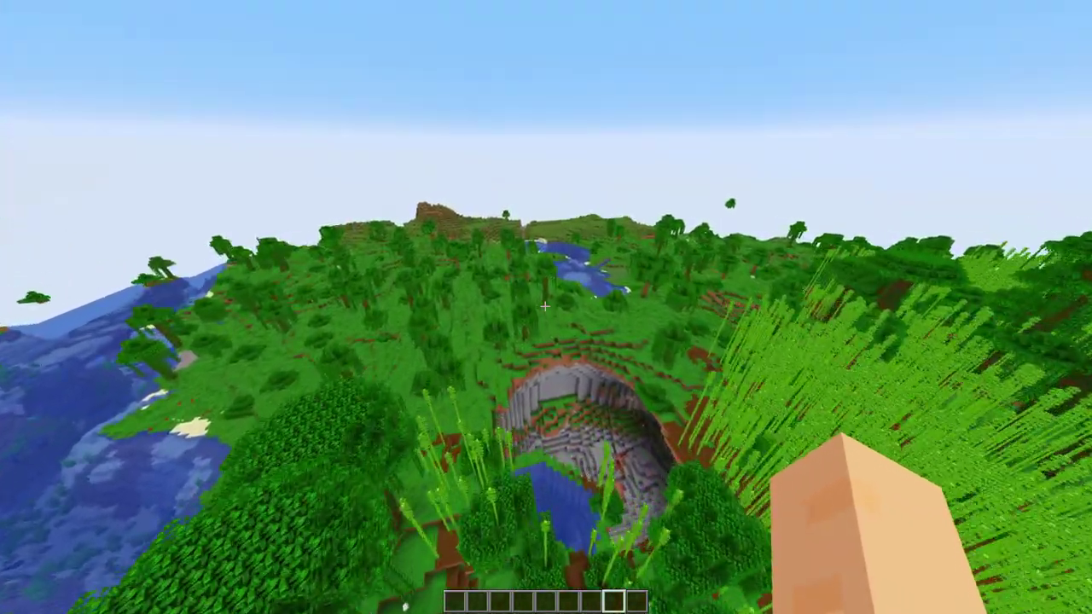
key("w")
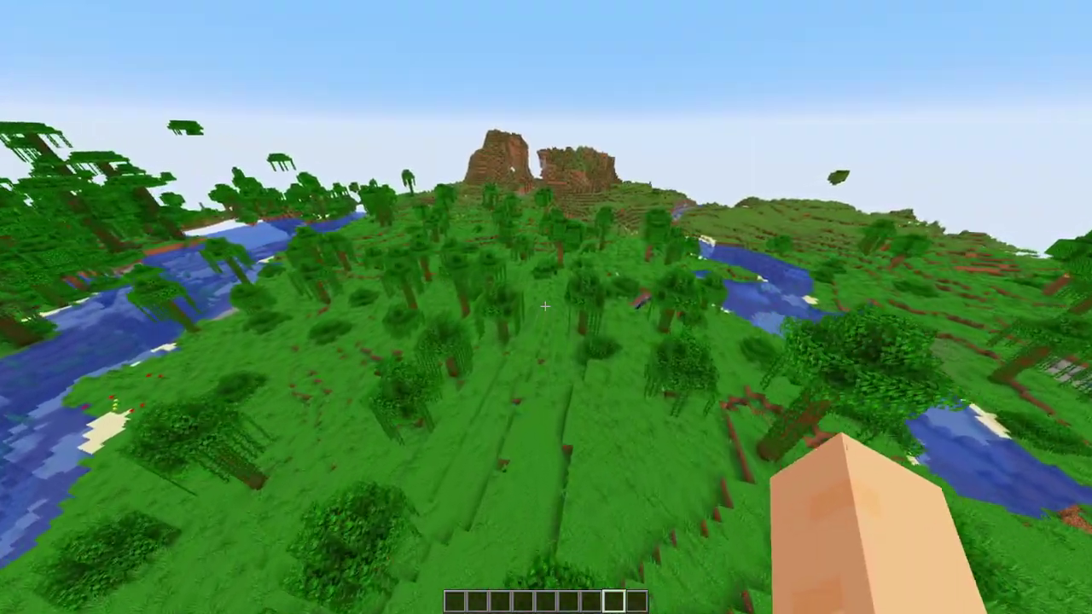
key("w")
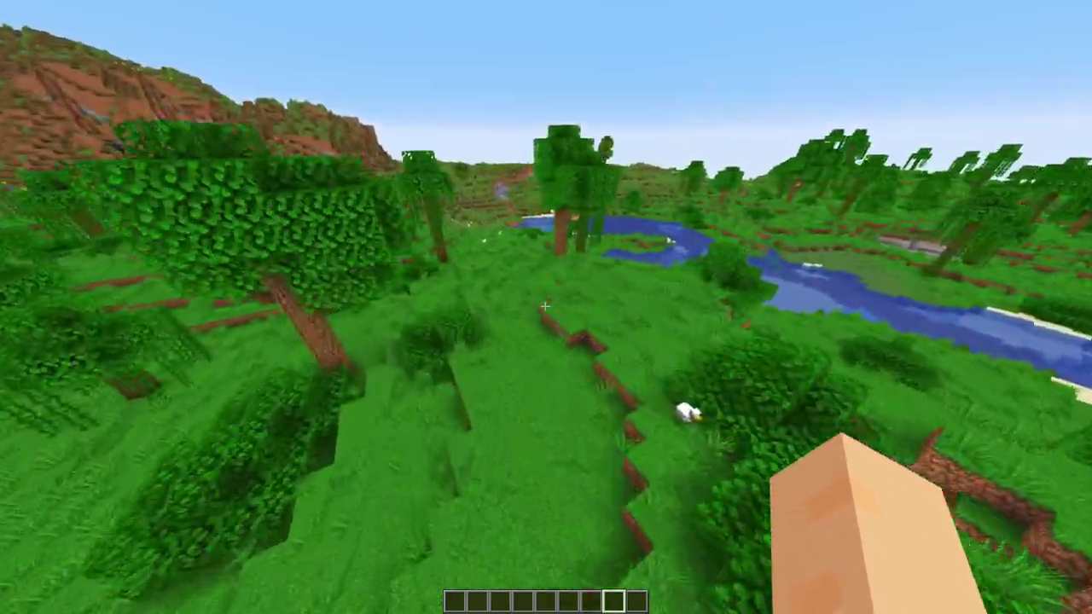
key("w")
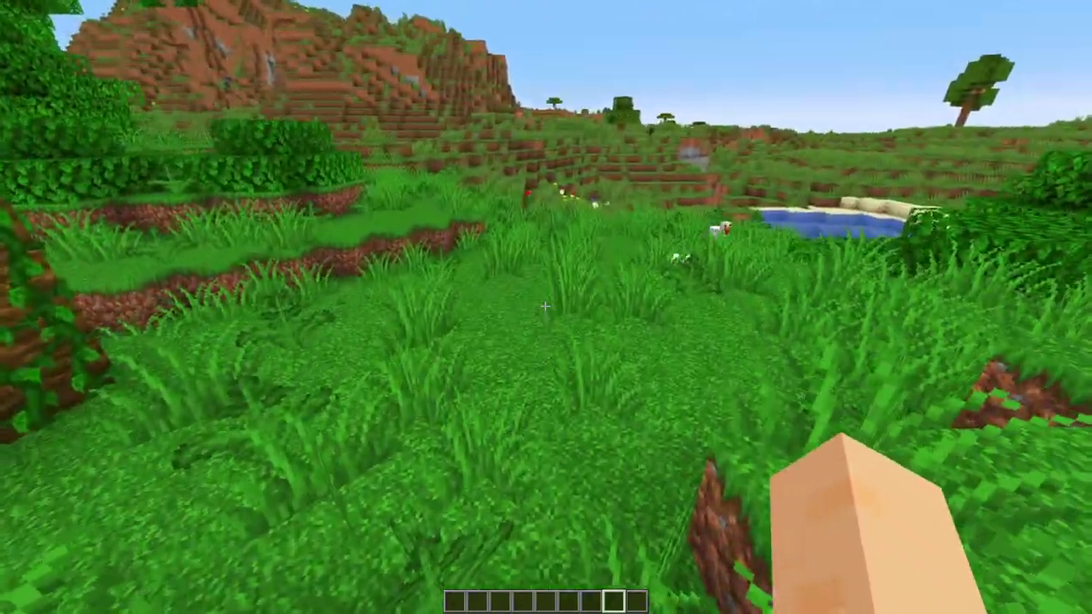
key("s")
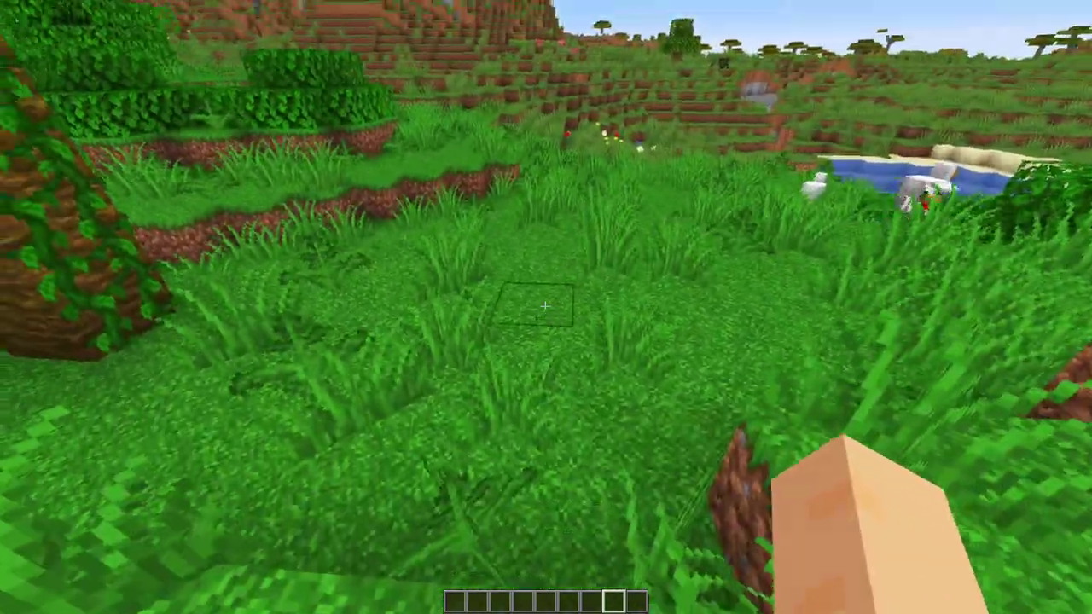
key("w")
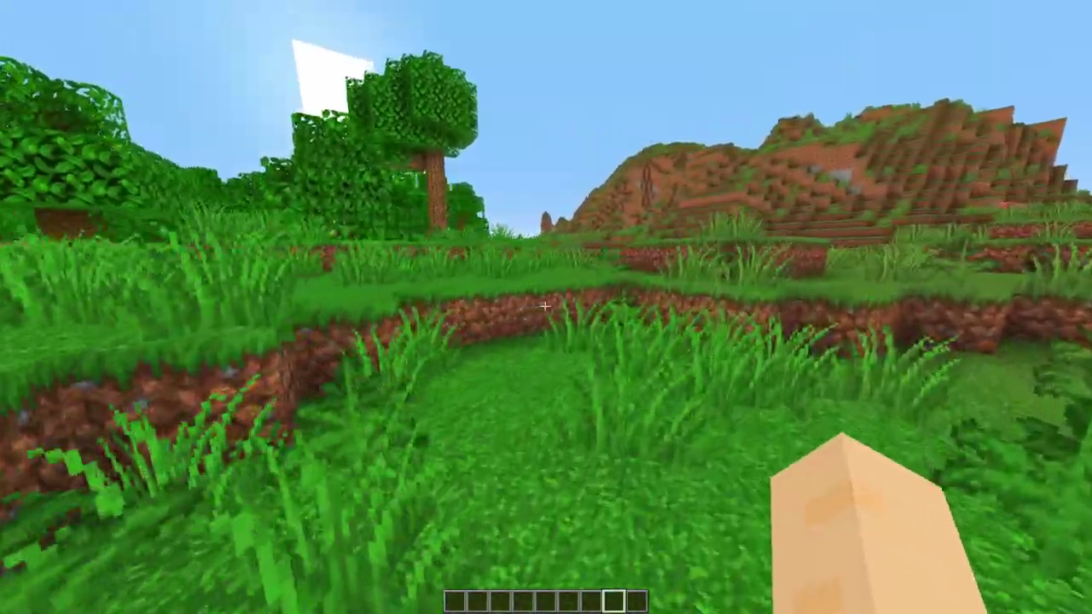
key("w")
Step: Turn View Bobbing on in the detail video settings and return to the game
key("Escape")
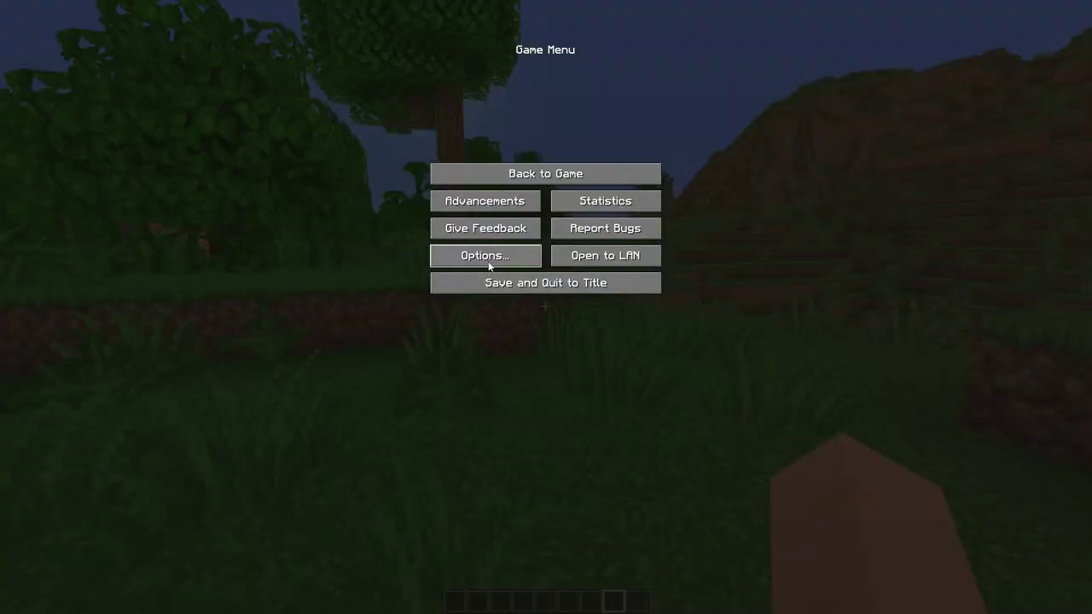
left_click(488, 247)
left_click(466, 249)
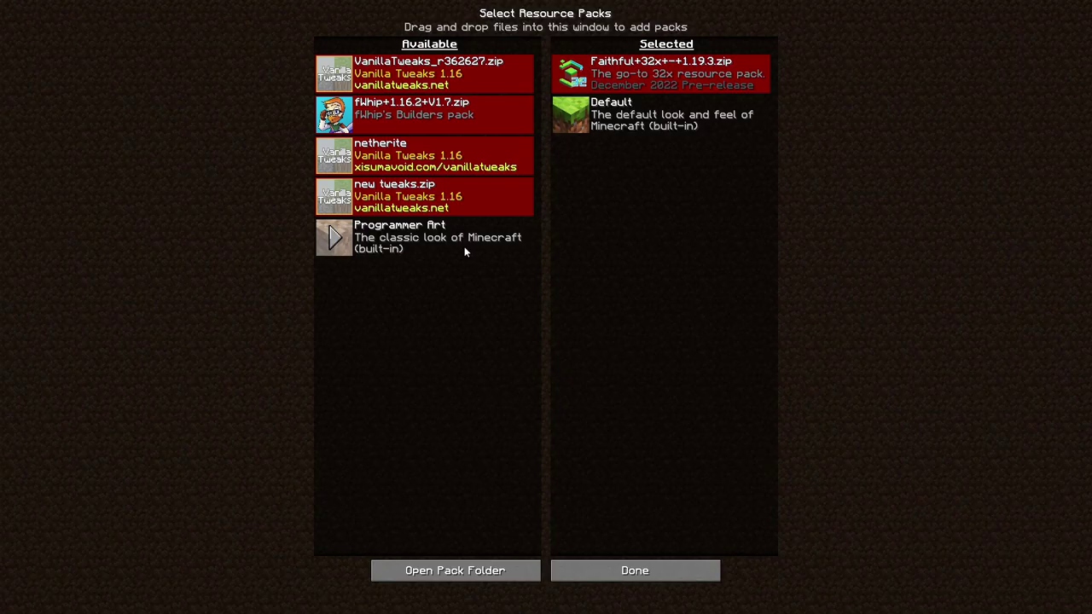
left_click(653, 573)
left_click(449, 192)
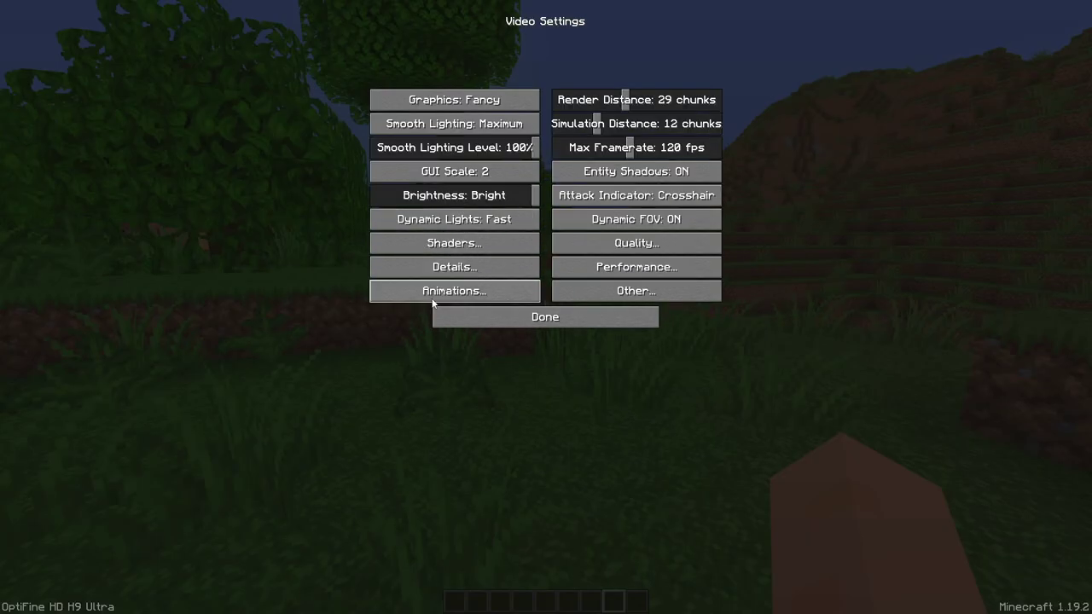
left_click(445, 268)
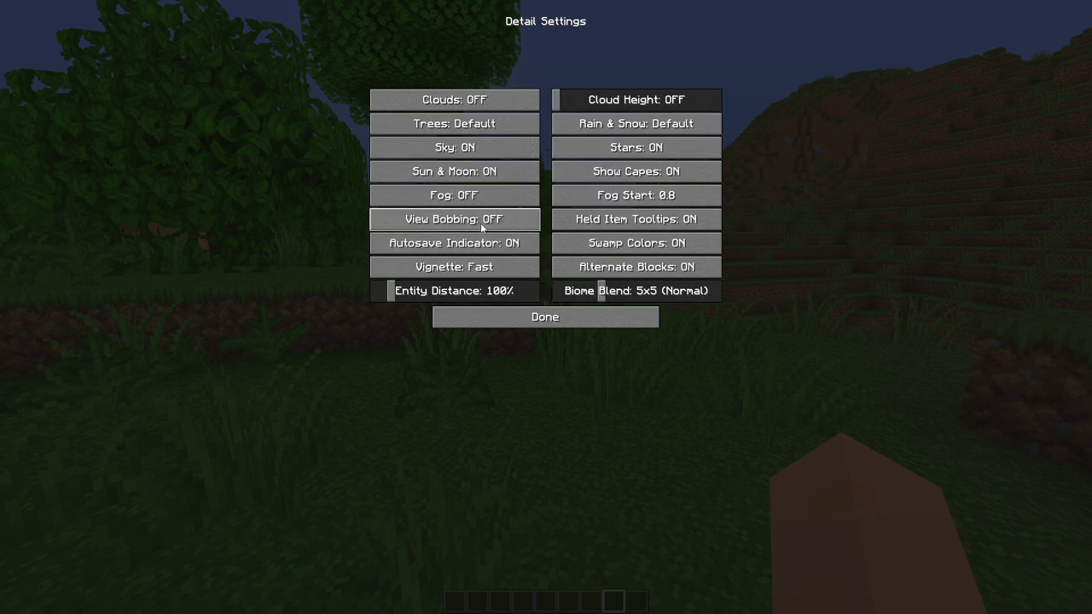
key("Escape")
Step: Walk through the grass past the tree to observe the effect of View Bobbing
key("w")
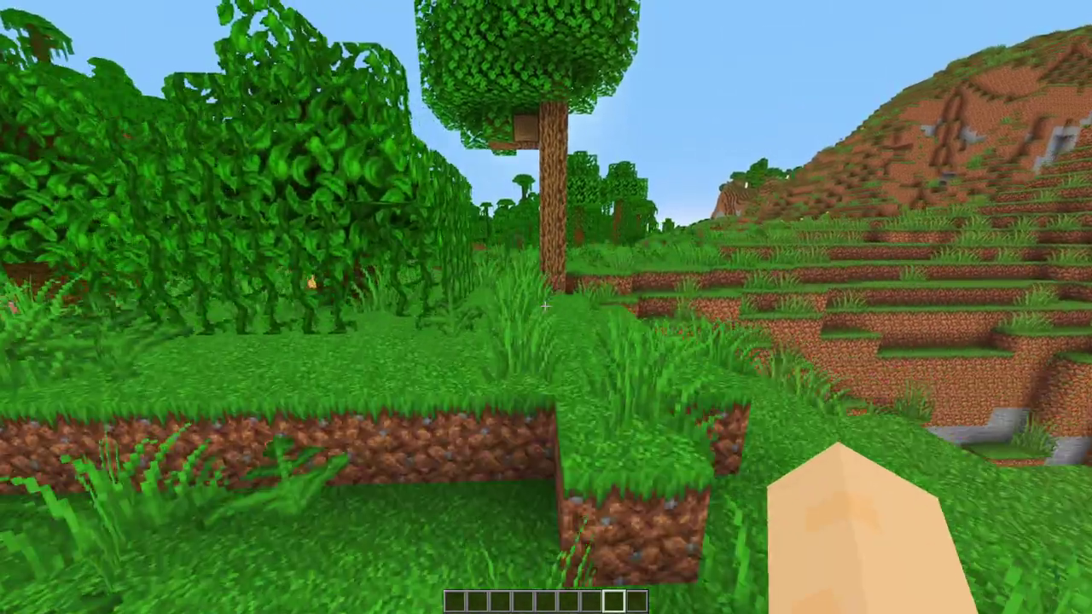
key("w")
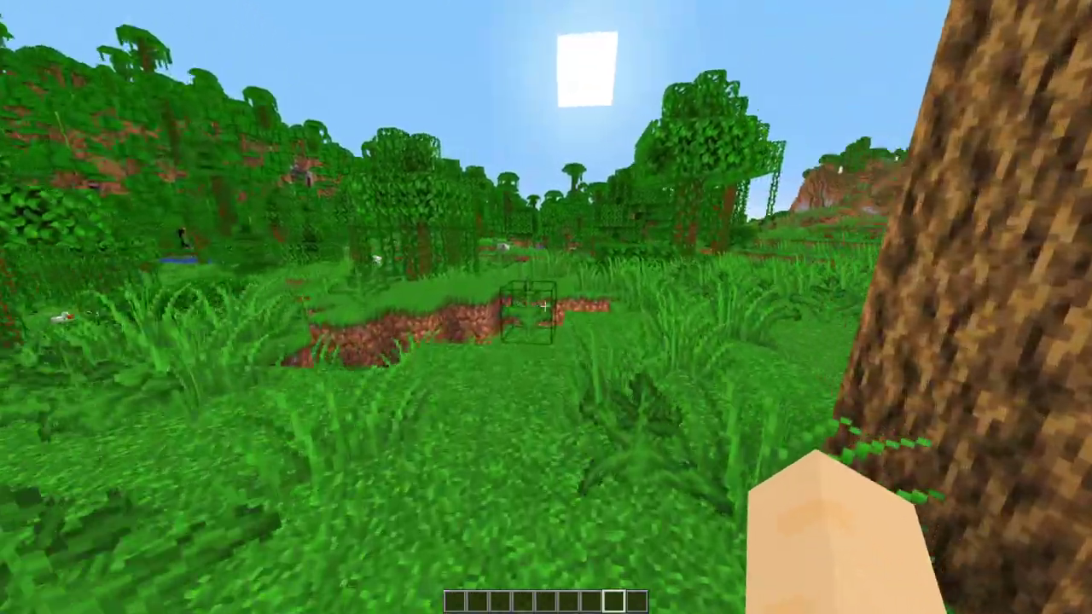
key("w")
Step: Revisit the detail video settings to check View Bobbing, and return to the game
key("Escape")
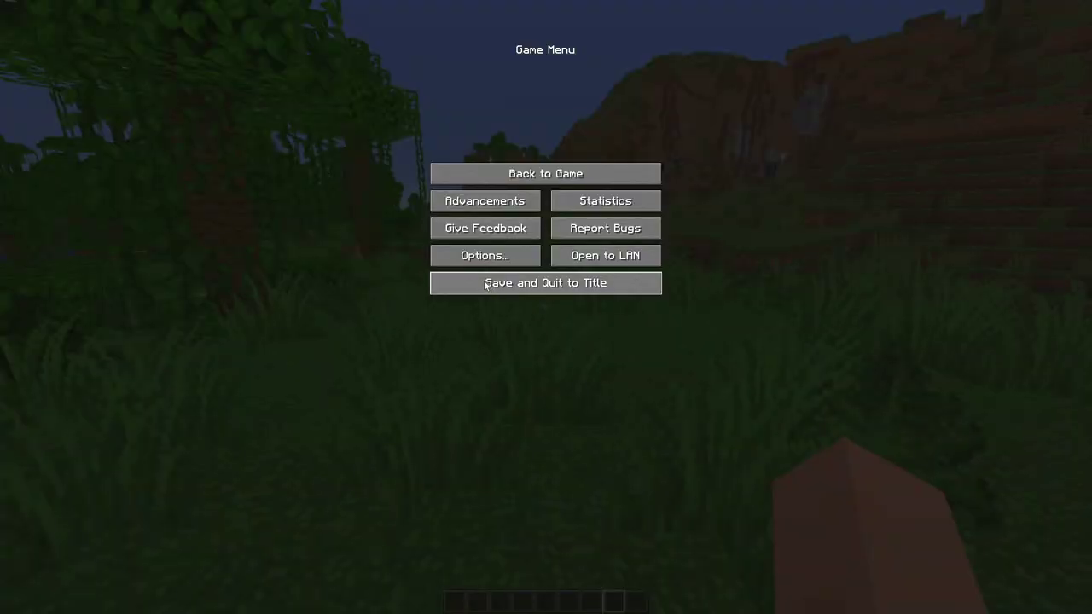
left_click(479, 254)
left_click(455, 194)
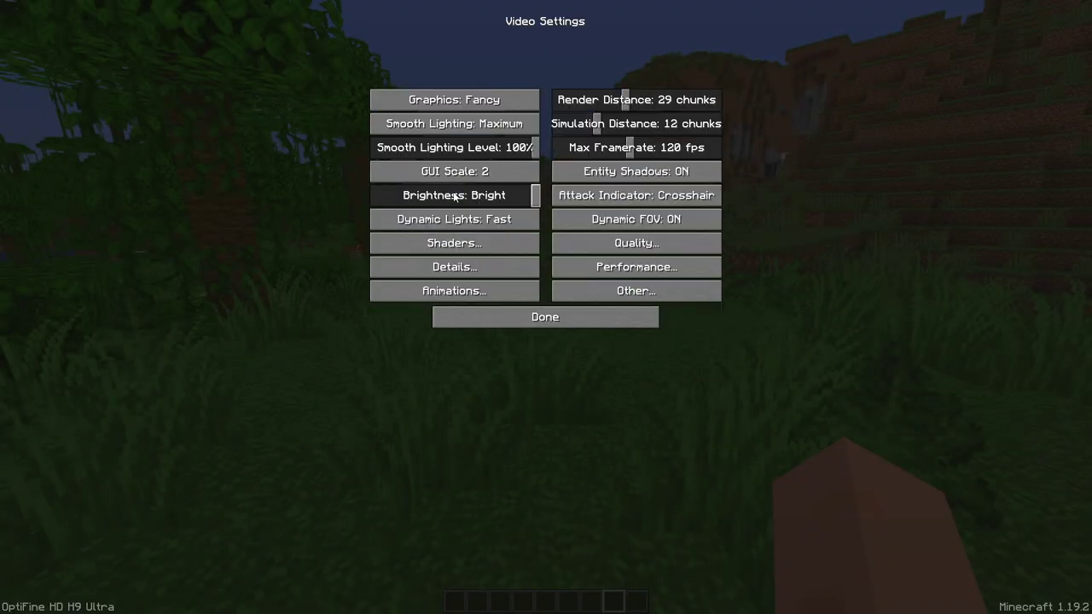
left_click(455, 268)
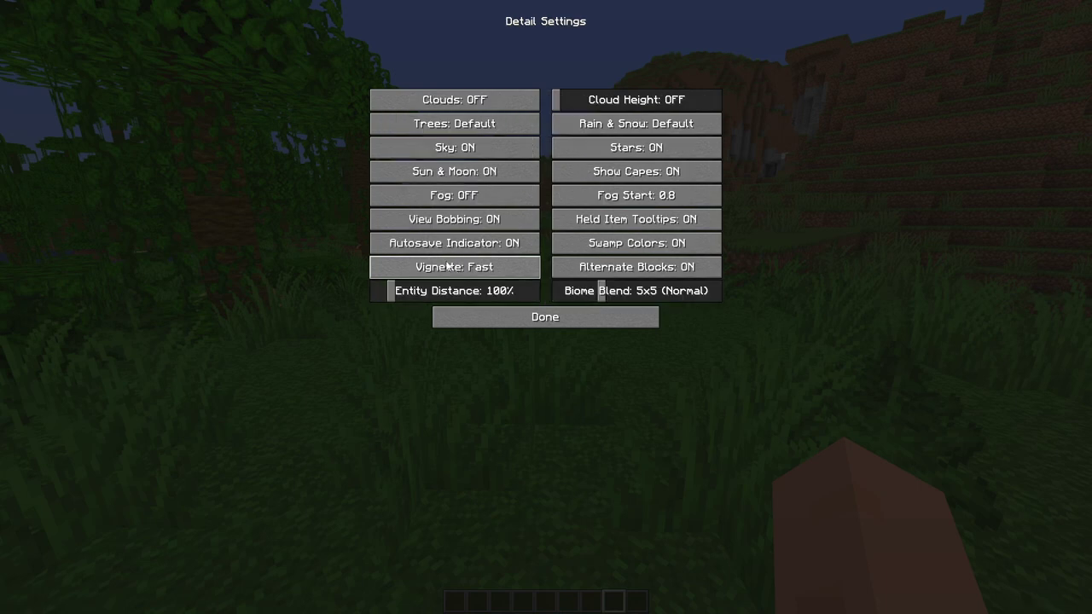
left_click(520, 321)
key("Escape")
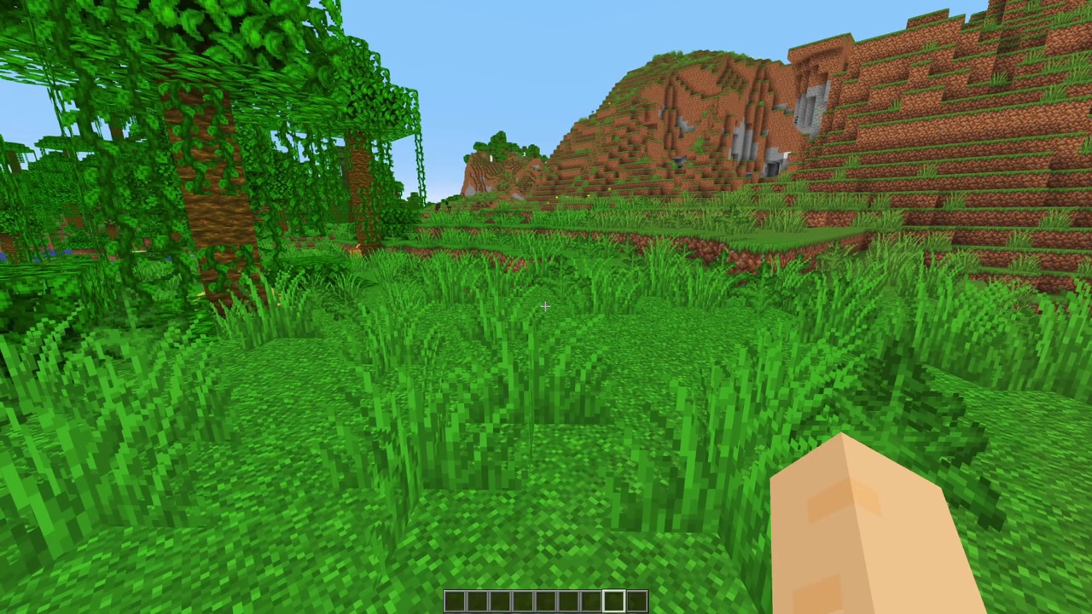
Step: Search the creative inventory for "obsid" and put Obsidian in the first hotbar slot
key("e")
left_click(633, 217)
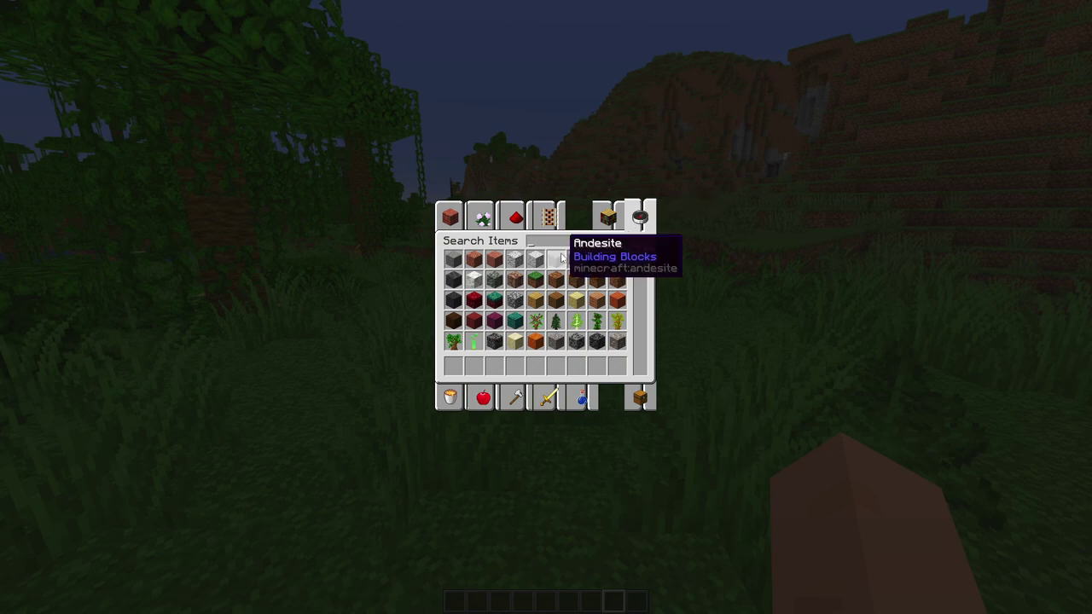
type("obsid")
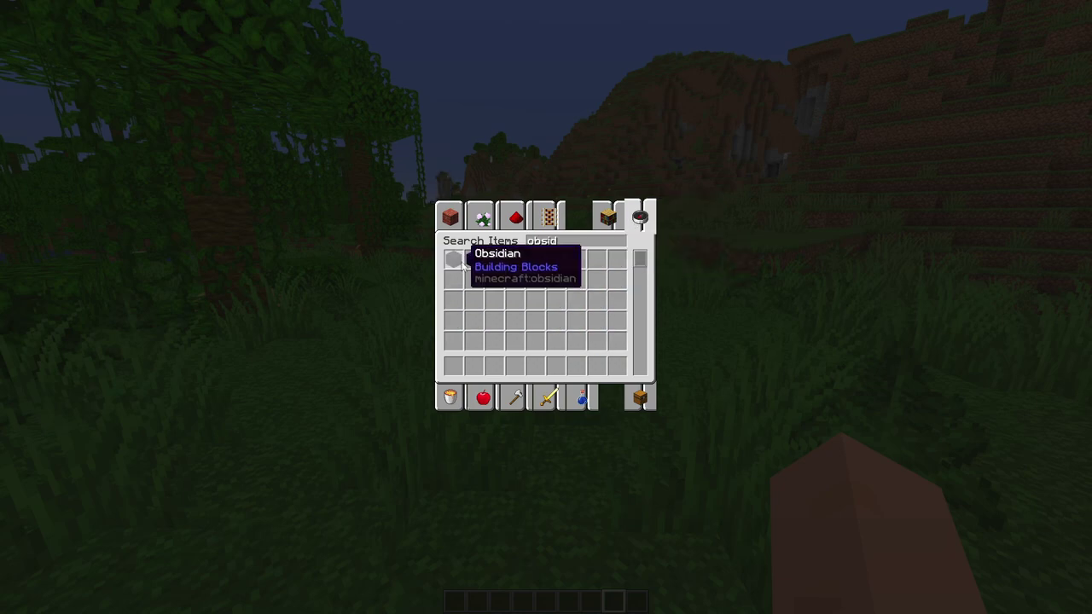
left_click(453, 259)
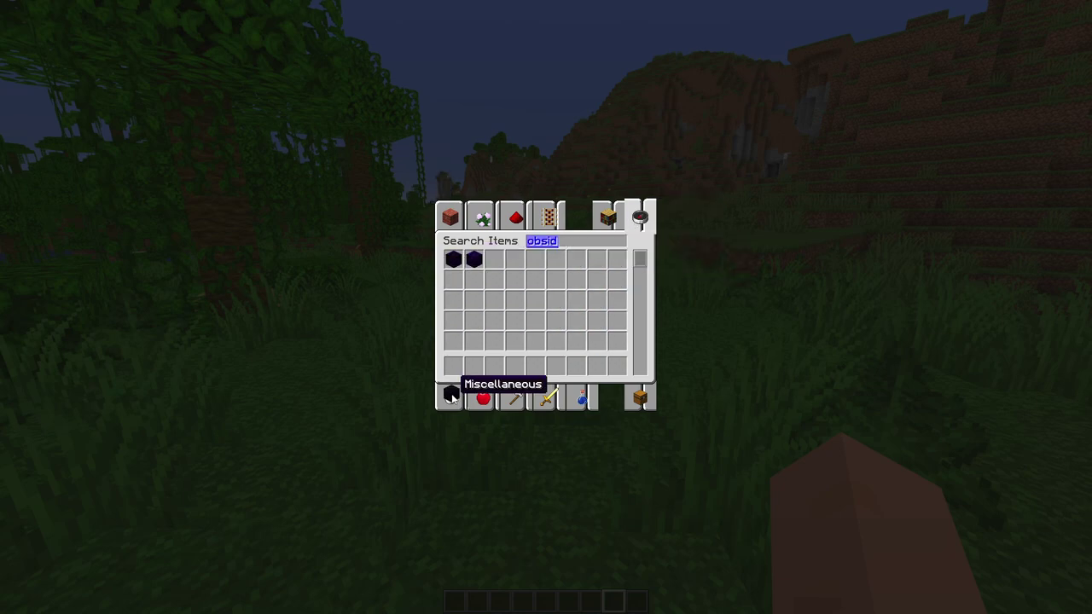
left_click(456, 367)
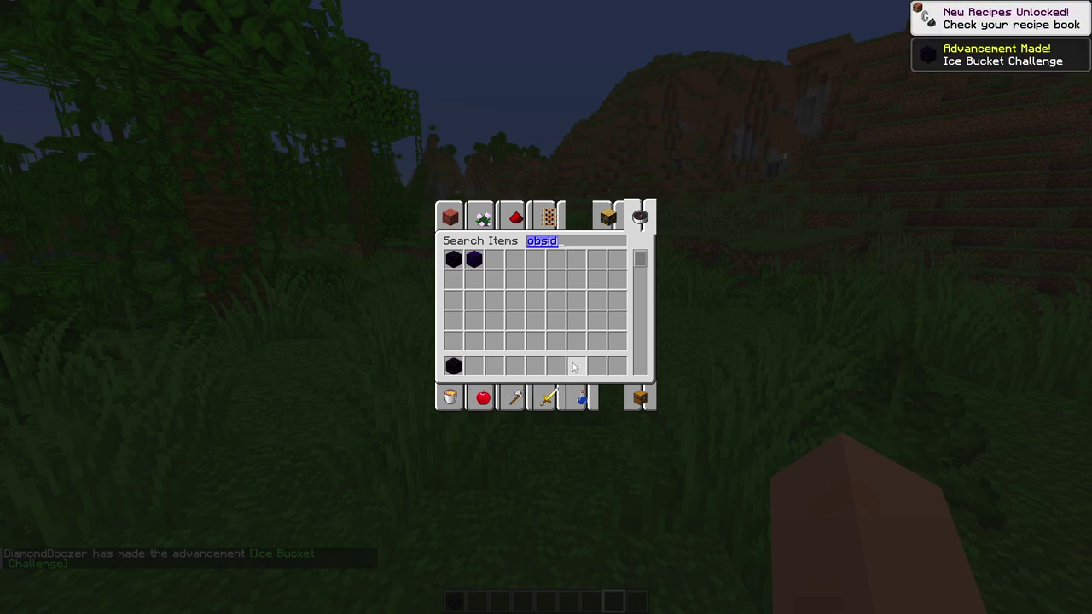
Step: Search the inventory for "flin", add Flint and Steel to the second hotbar slot, and close the inventory
type("flin")
key("ctrl+a")
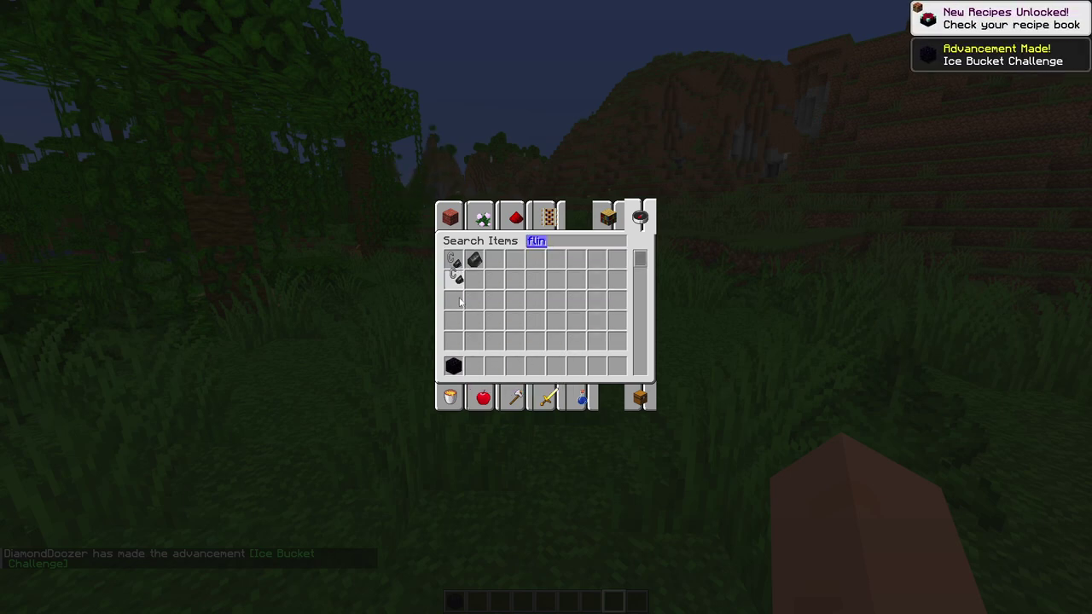
key("Escape")
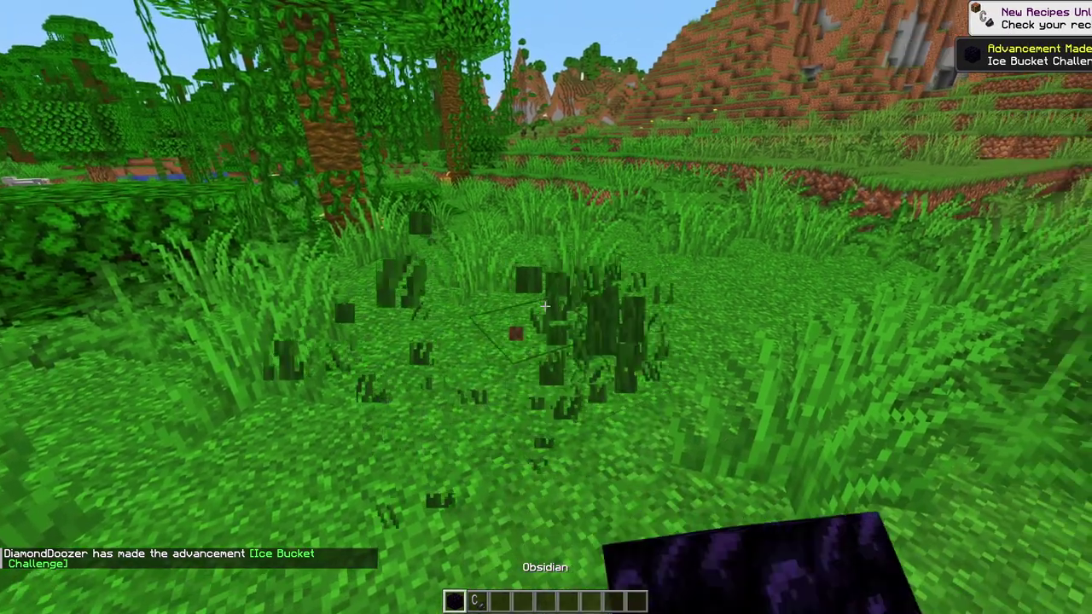
Step: Build an upright obsidian portal frame around a 3×3 opening on the grass, removing surplus blocks
right_click(544, 305)
right_click(544, 305)
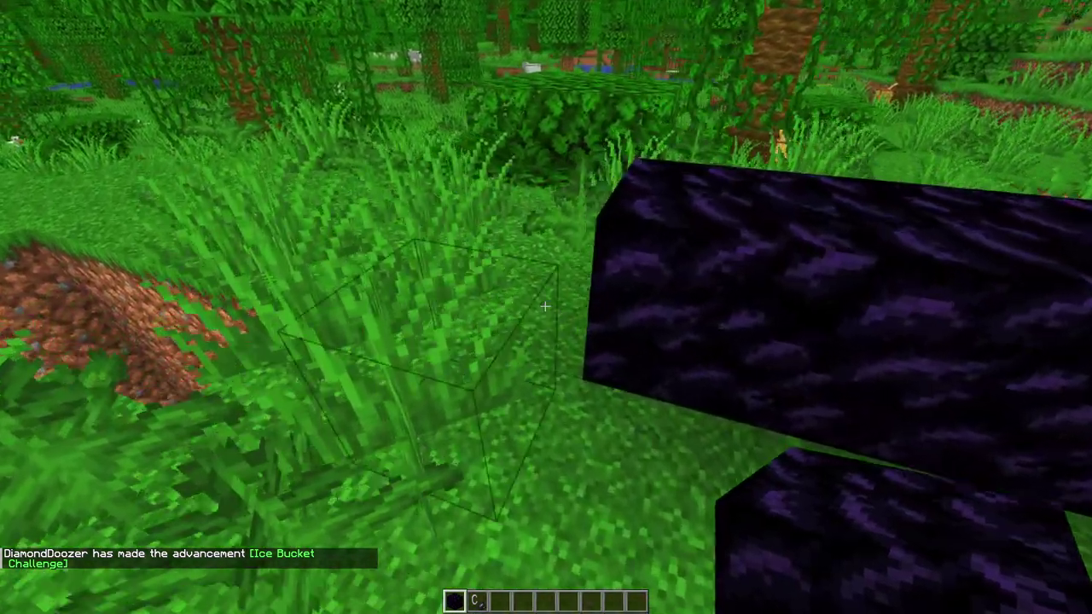
right_click(544, 305)
left_click(544, 305)
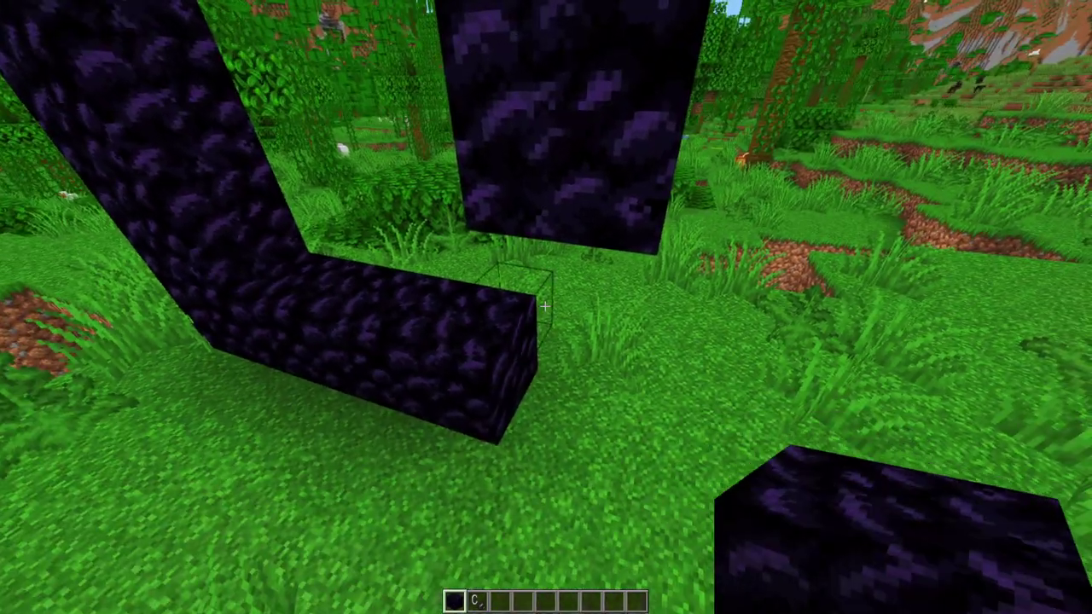
right_click(545, 305)
left_click(545, 305)
right_click(545, 305)
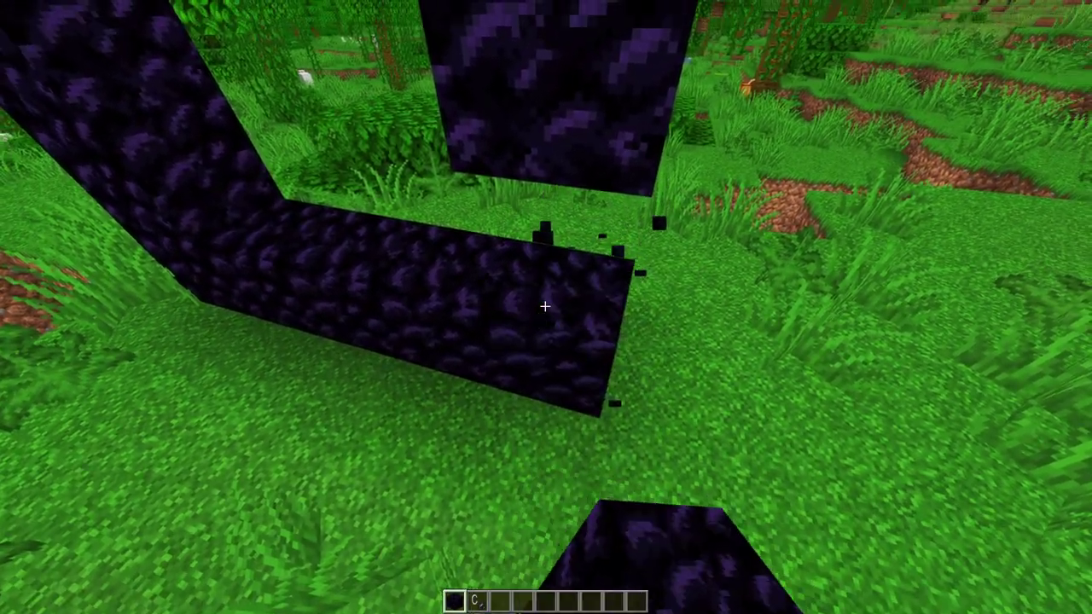
Step: Light the obsidian frame with Flint and Steel and go through the portal to the Nether
key("2")
right_click(545, 306)
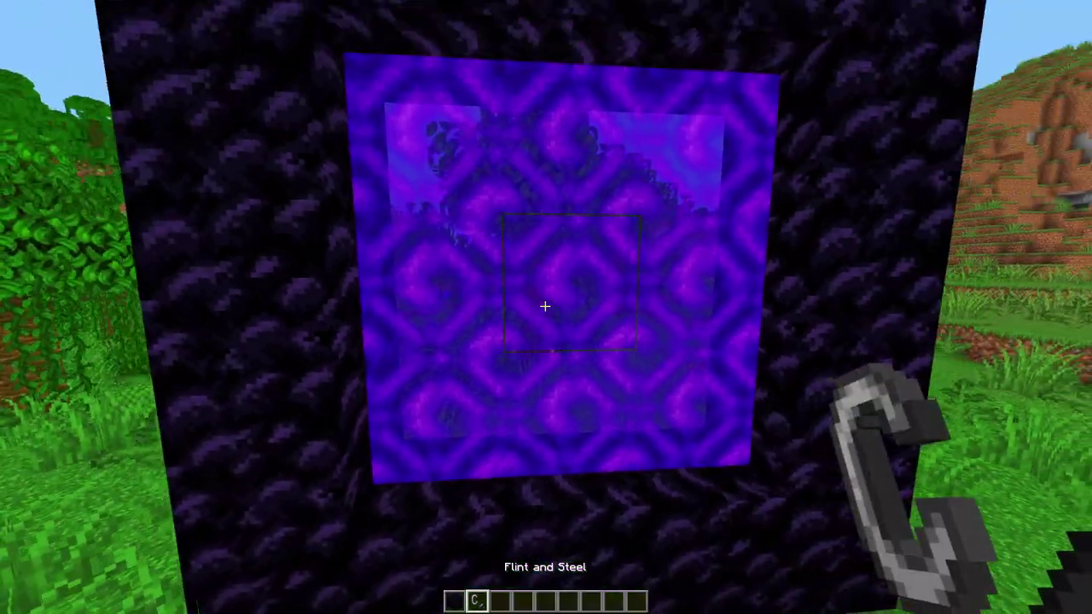
key("w")
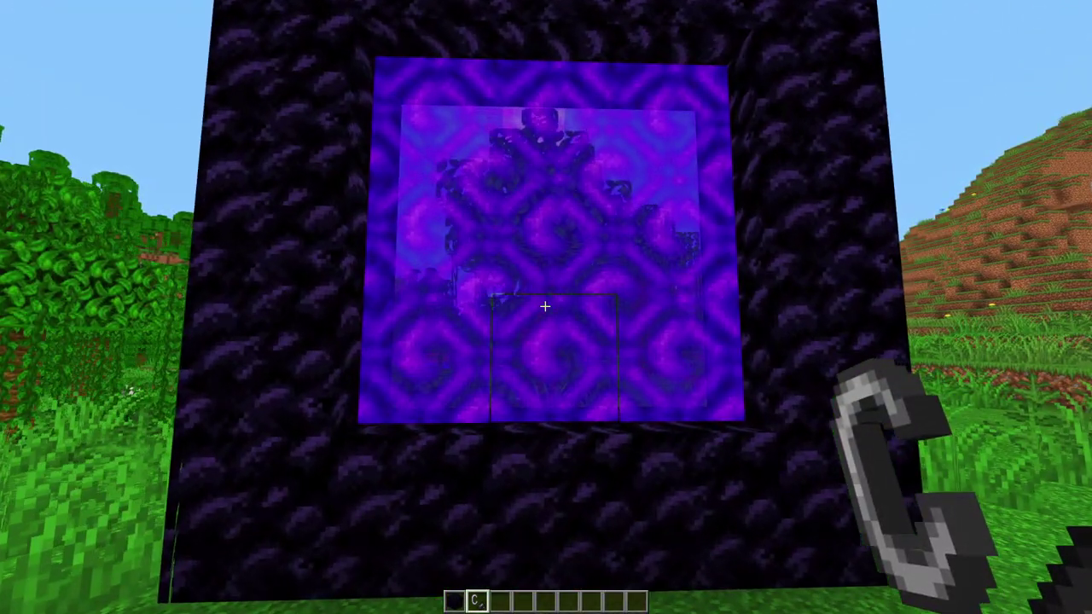
key("w")
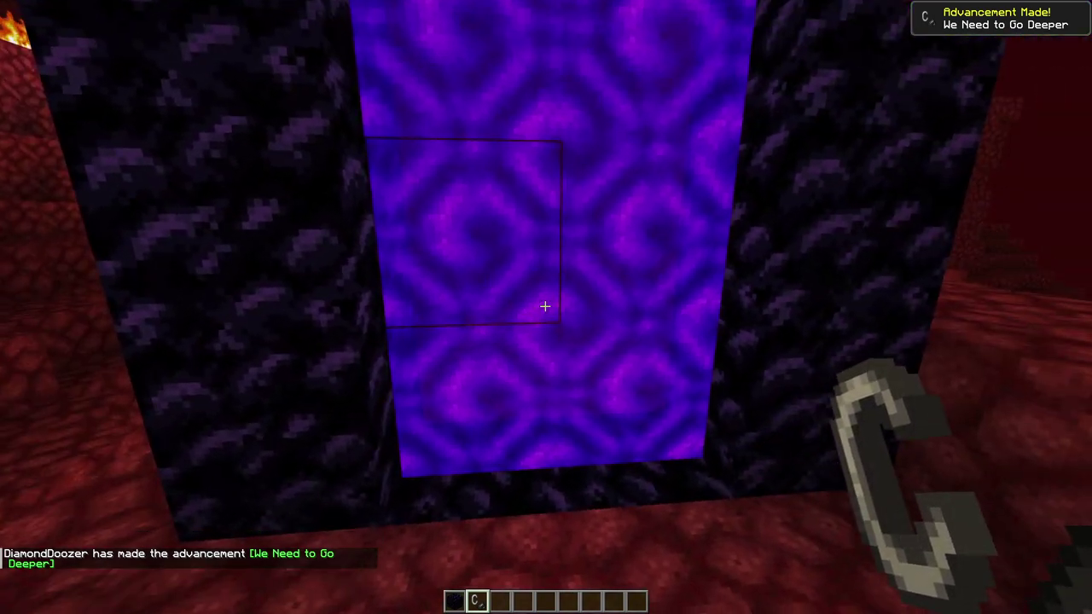
Step: Check the accessibility, animation and detail settings for an option that controls the portal distortion effect
key("Escape")
left_click(502, 262)
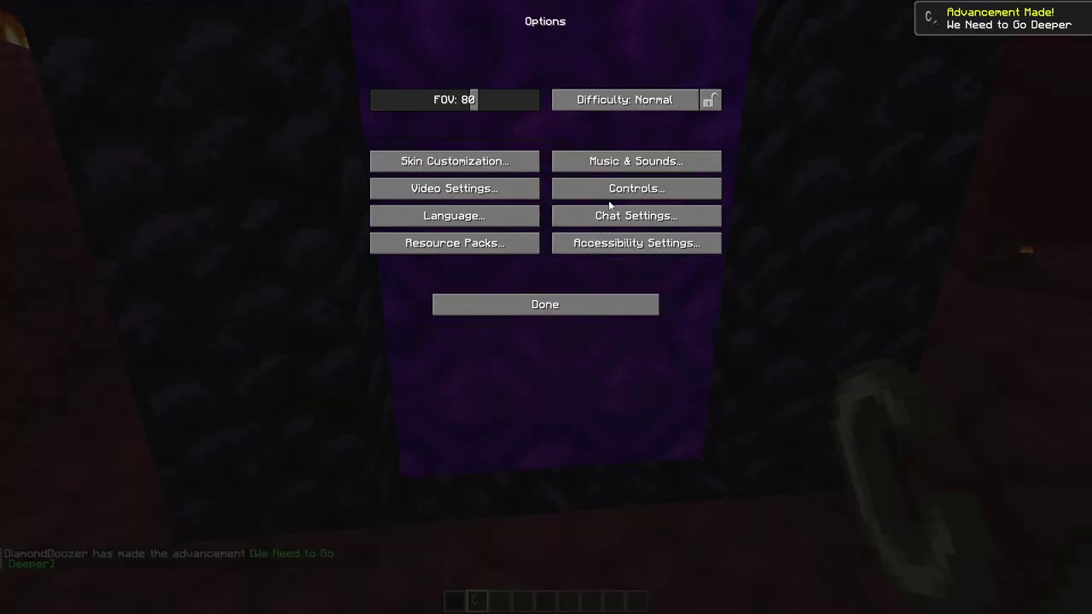
left_click(616, 247)
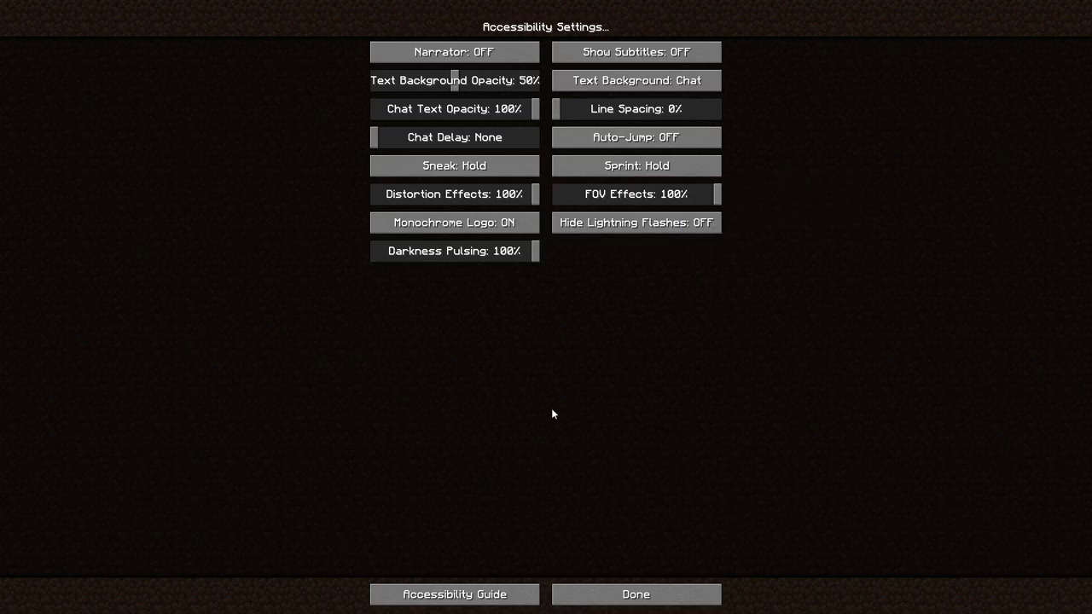
left_click(607, 599)
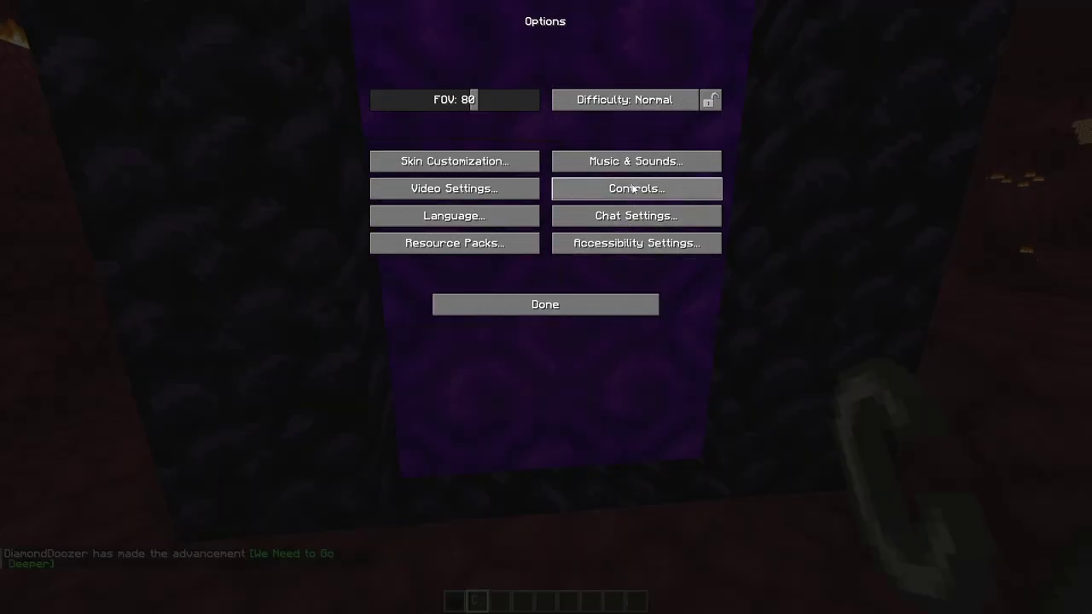
left_click(470, 194)
left_click(431, 293)
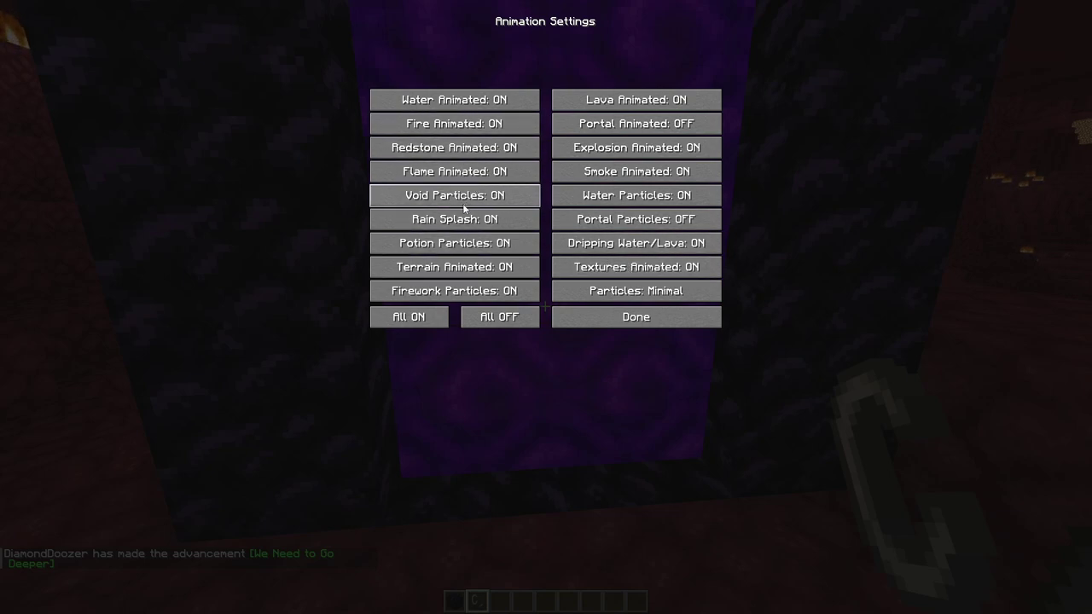
left_click(631, 325)
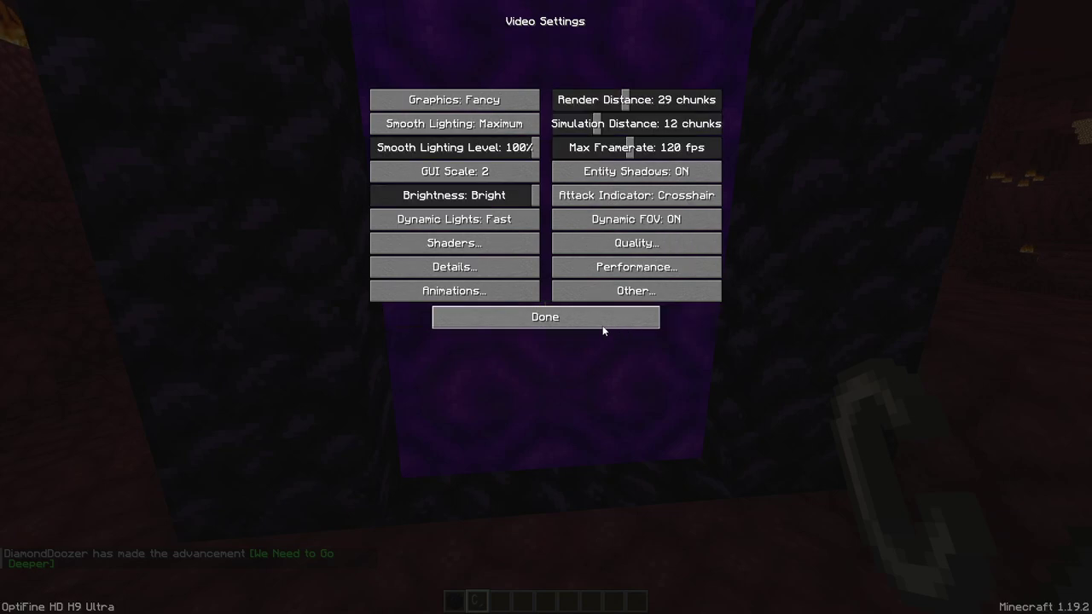
left_click(456, 264)
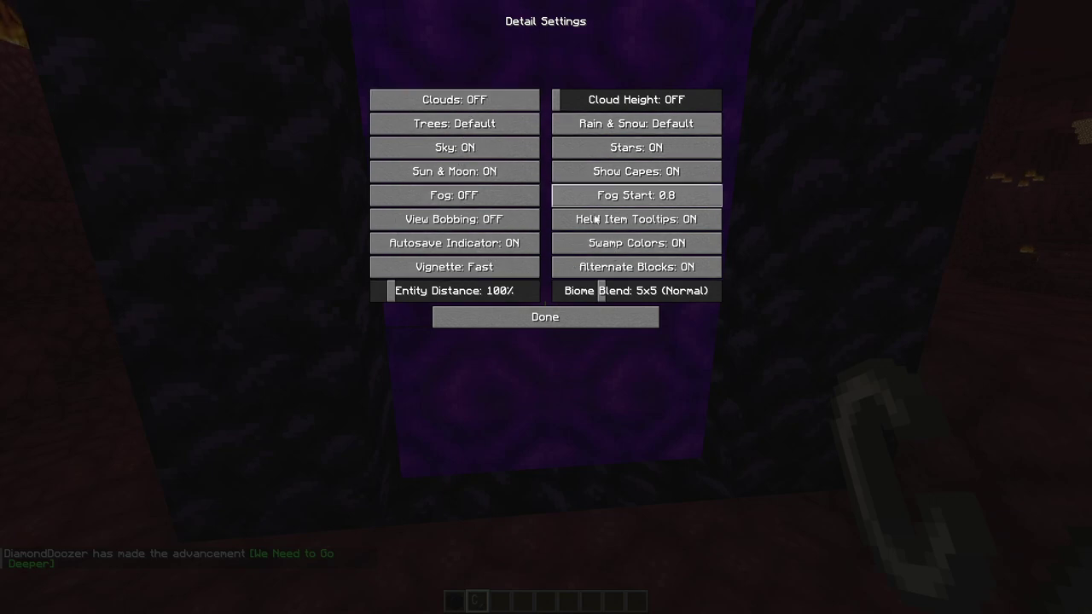
left_click(550, 320)
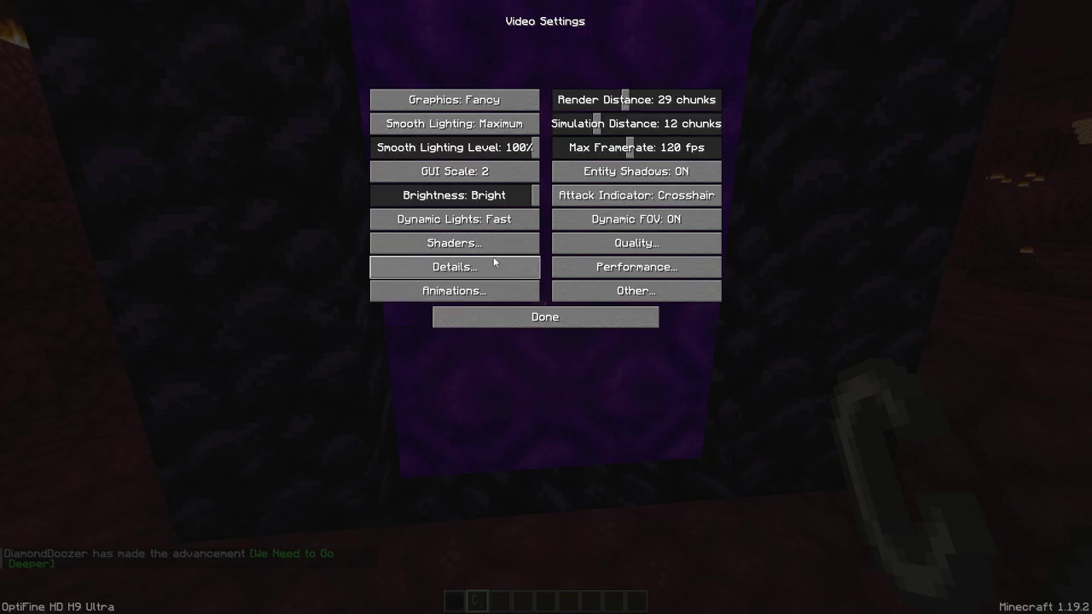
Step: Turn Distortion Effects OFF in the video quality settings and return to the game
left_click(591, 244)
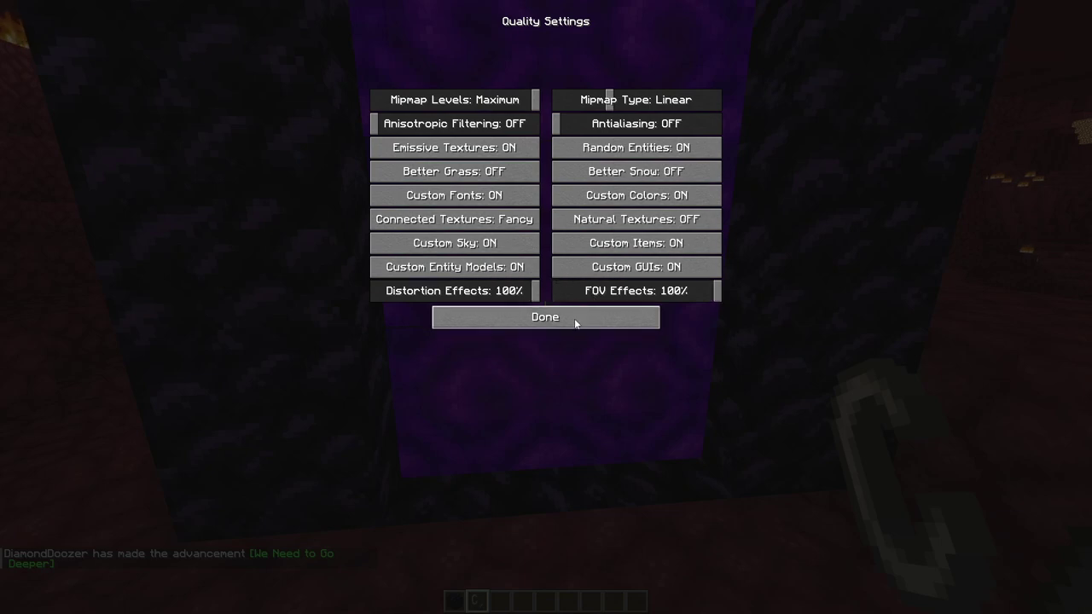
left_click(374, 294)
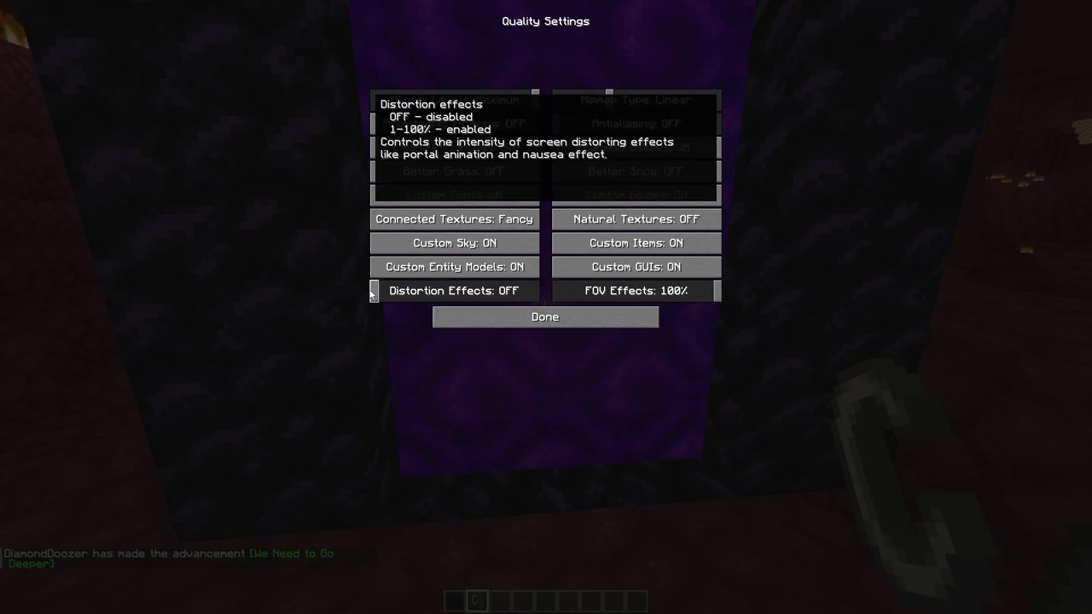
left_click(510, 315)
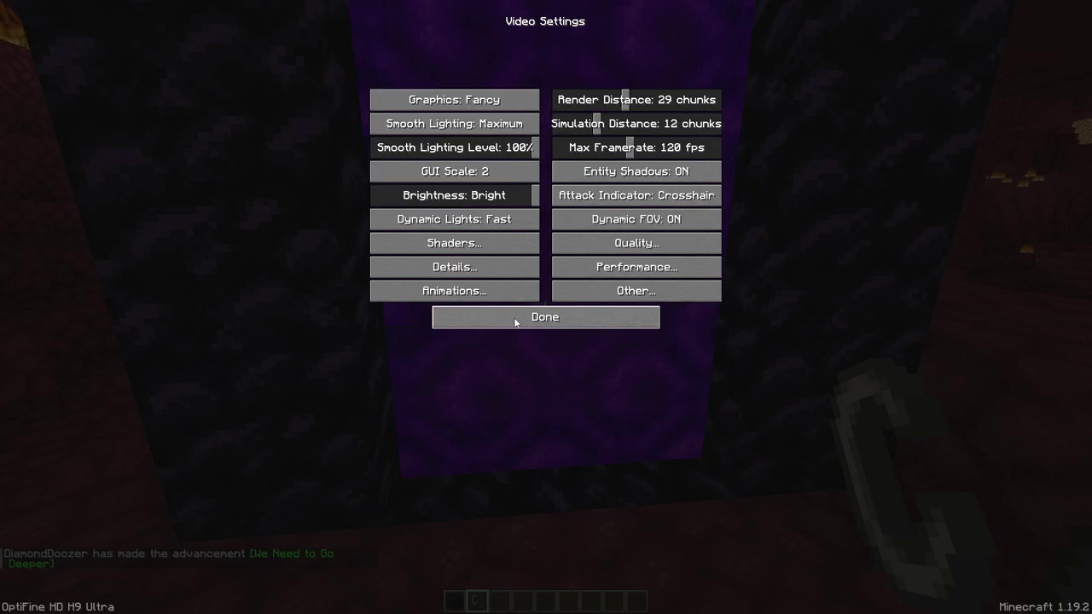
key("Escape")
Step: Travel back through the Nether portal to the Overworld and walk out across the grass around the frame
key("w")
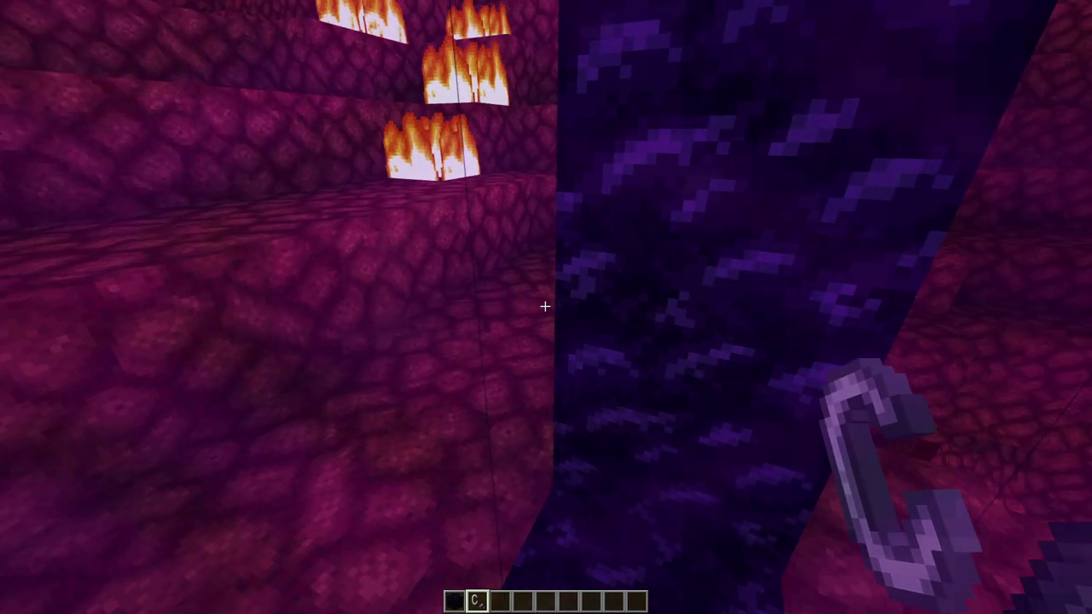
key("w")
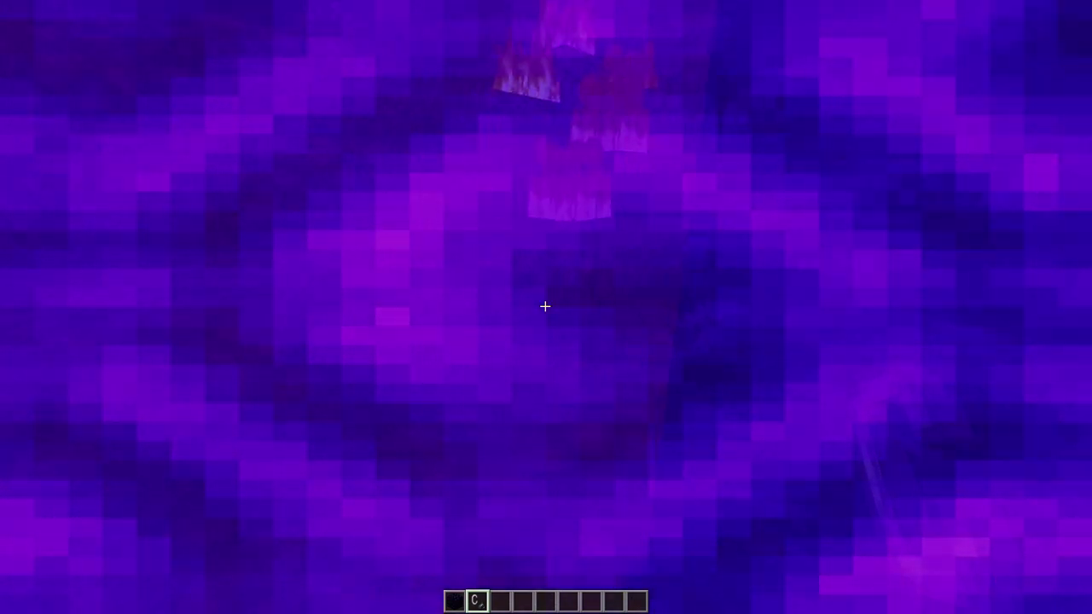
key("w")
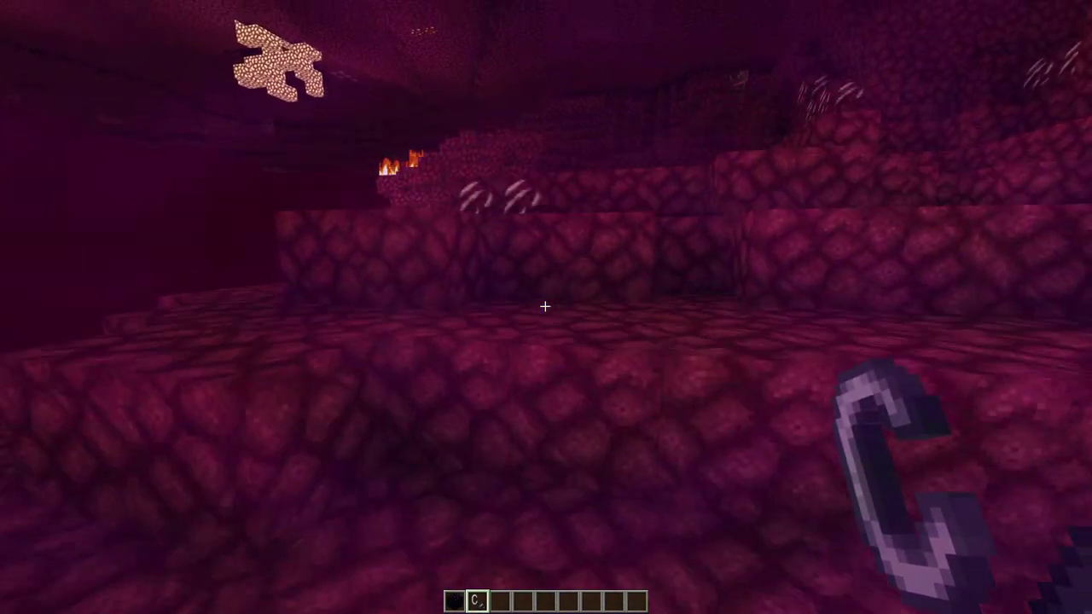
key("w")
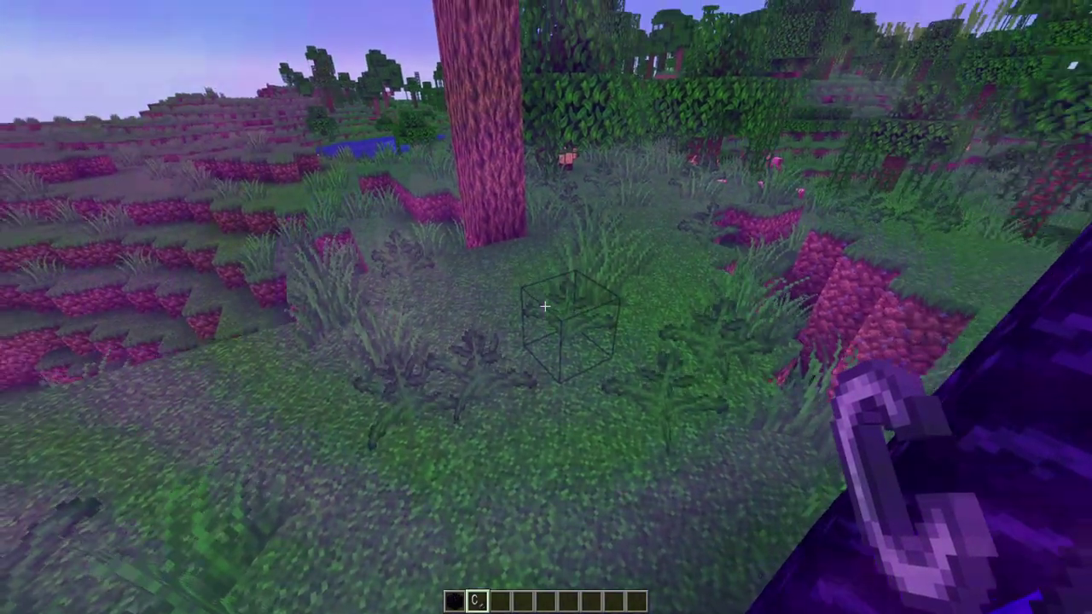
key("w")
key("w")
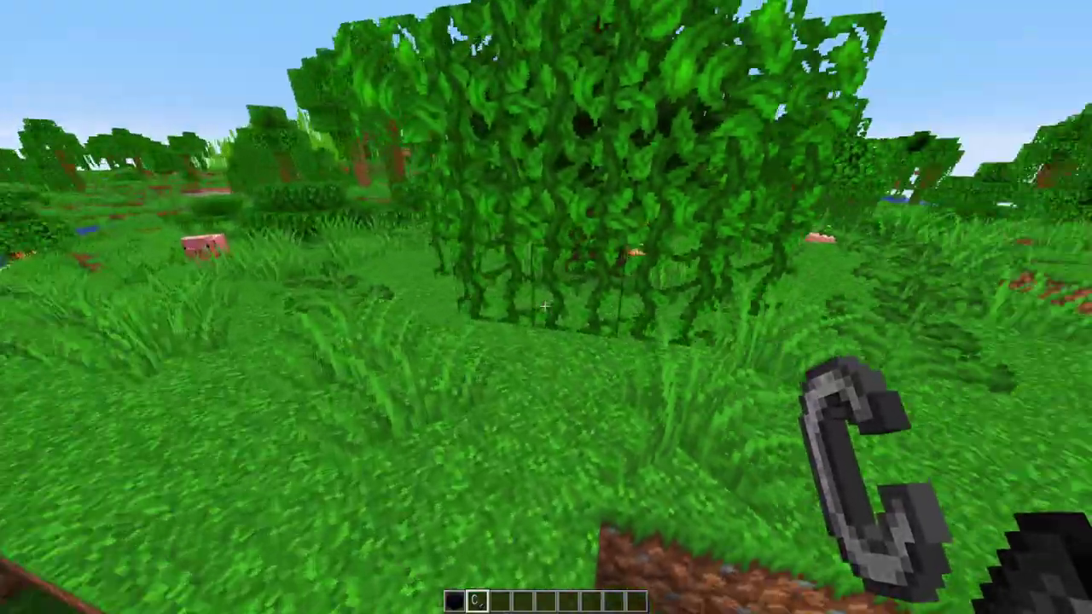
key("w")
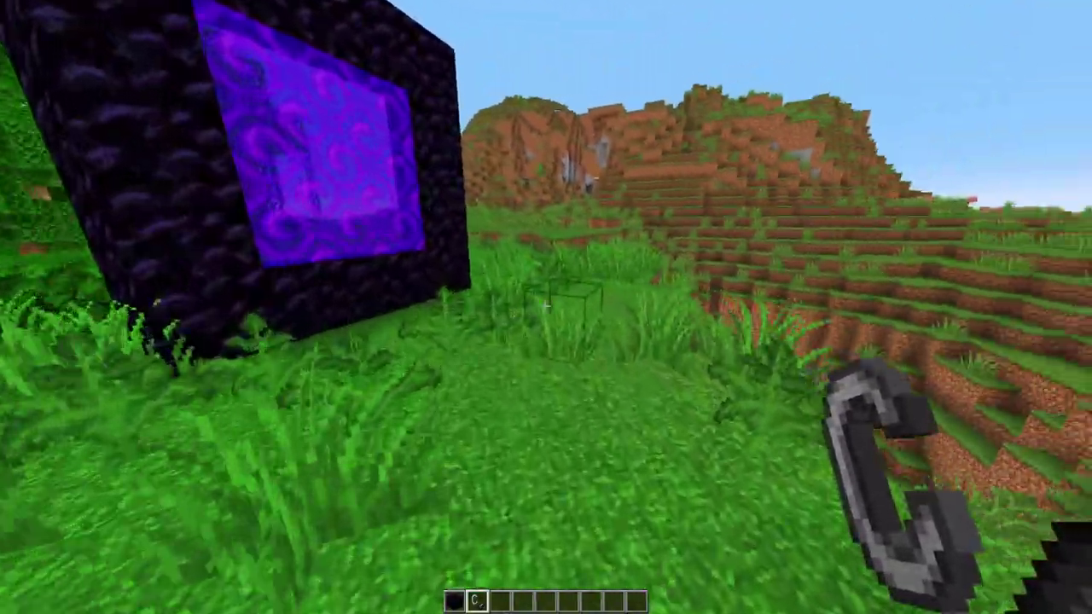
key("w")
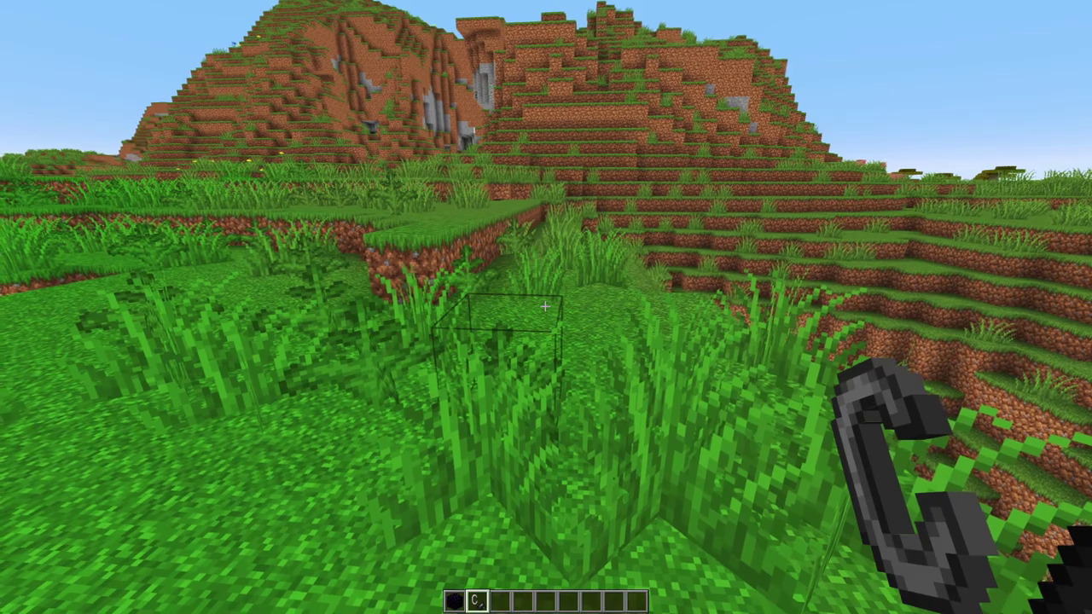